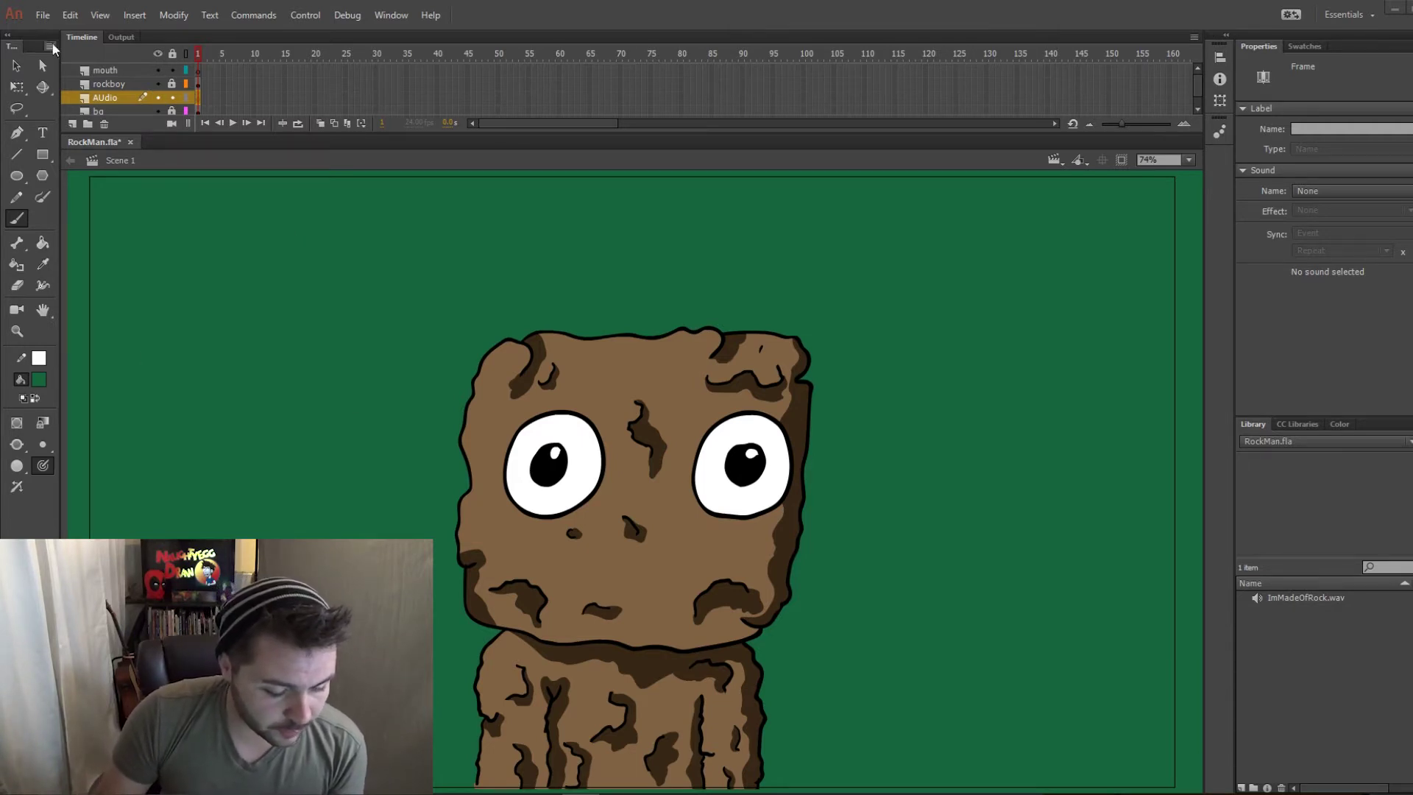
Import ImMadeOfRock.wav into the library, choosing not to replace the existing items.
left_click(43, 15)
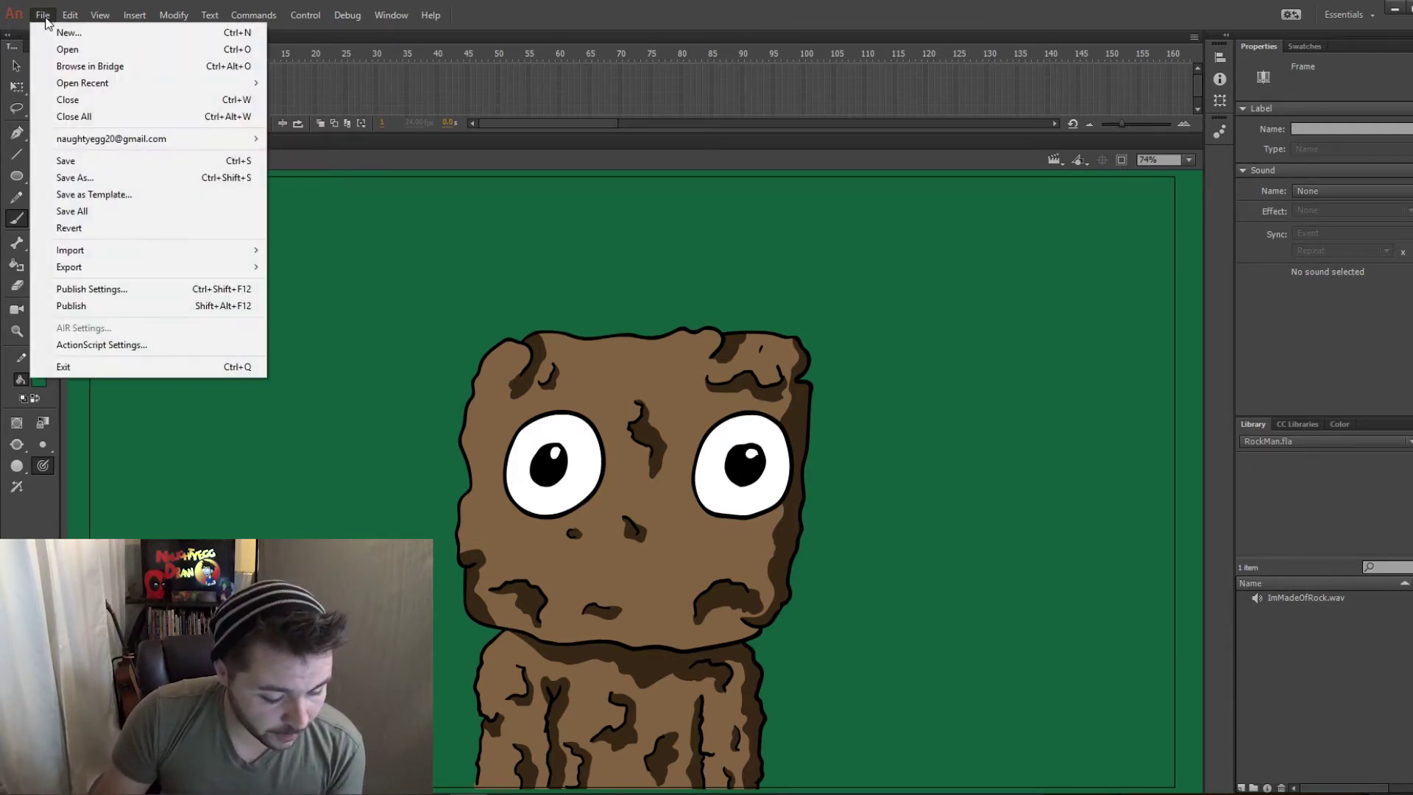
mouse_move(223, 255)
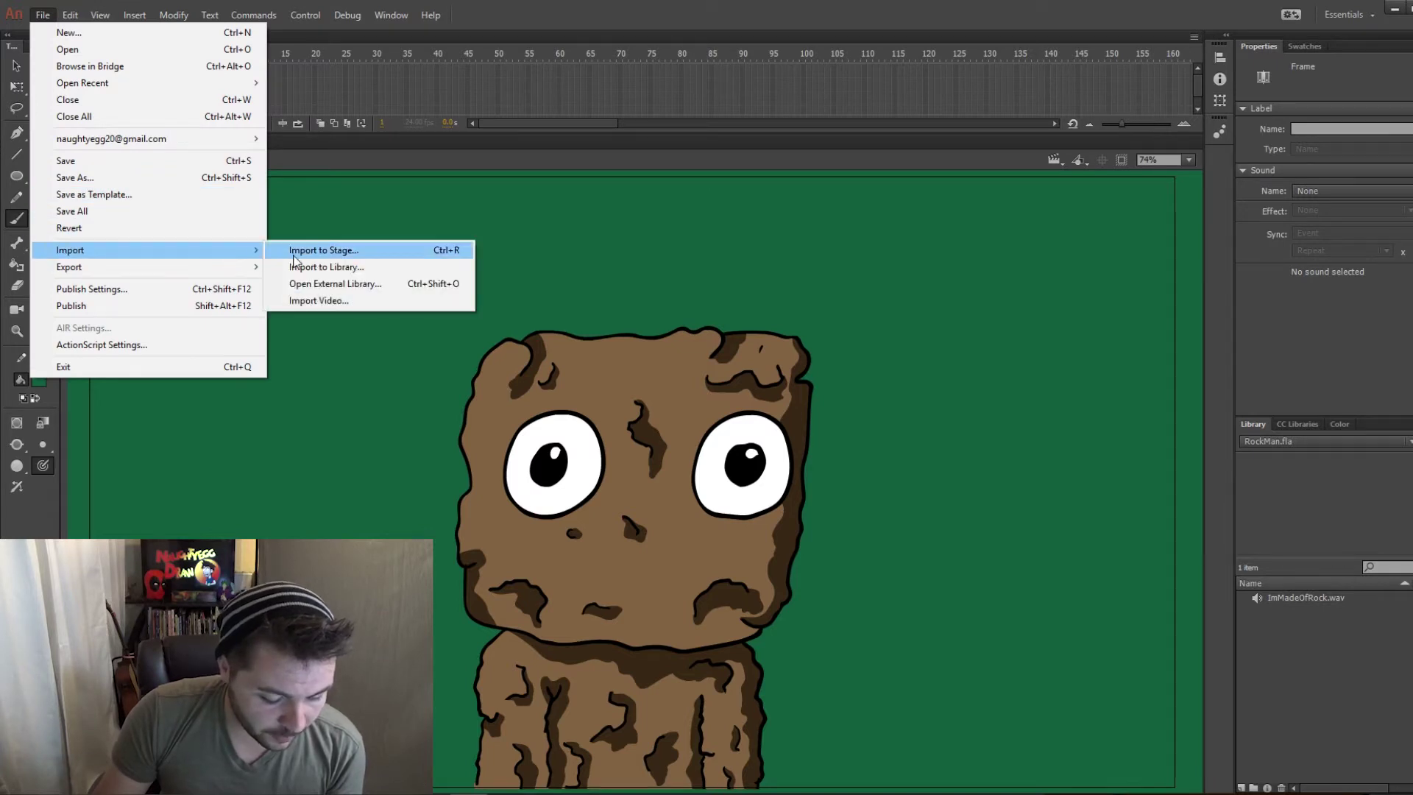
left_click(339, 267)
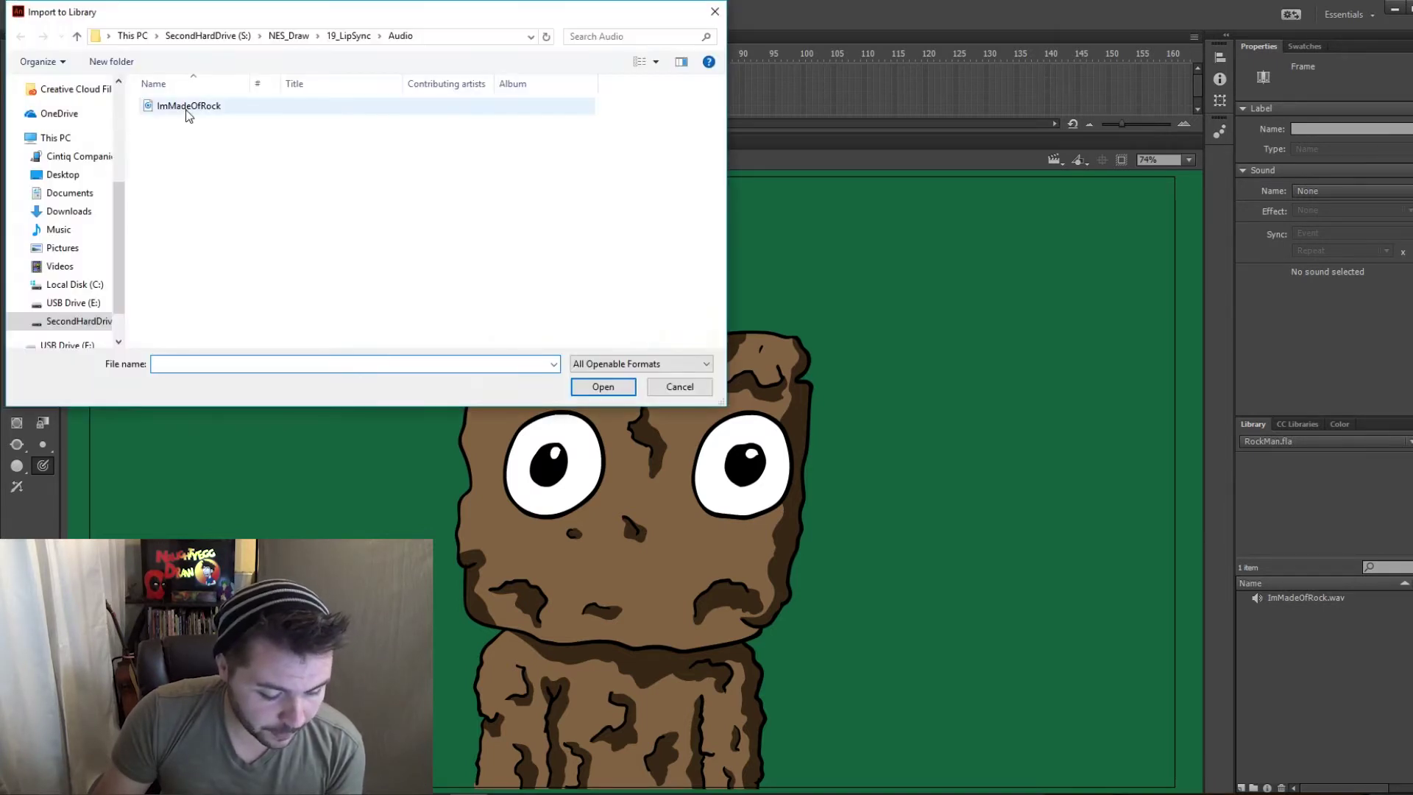
double_click(188, 108)
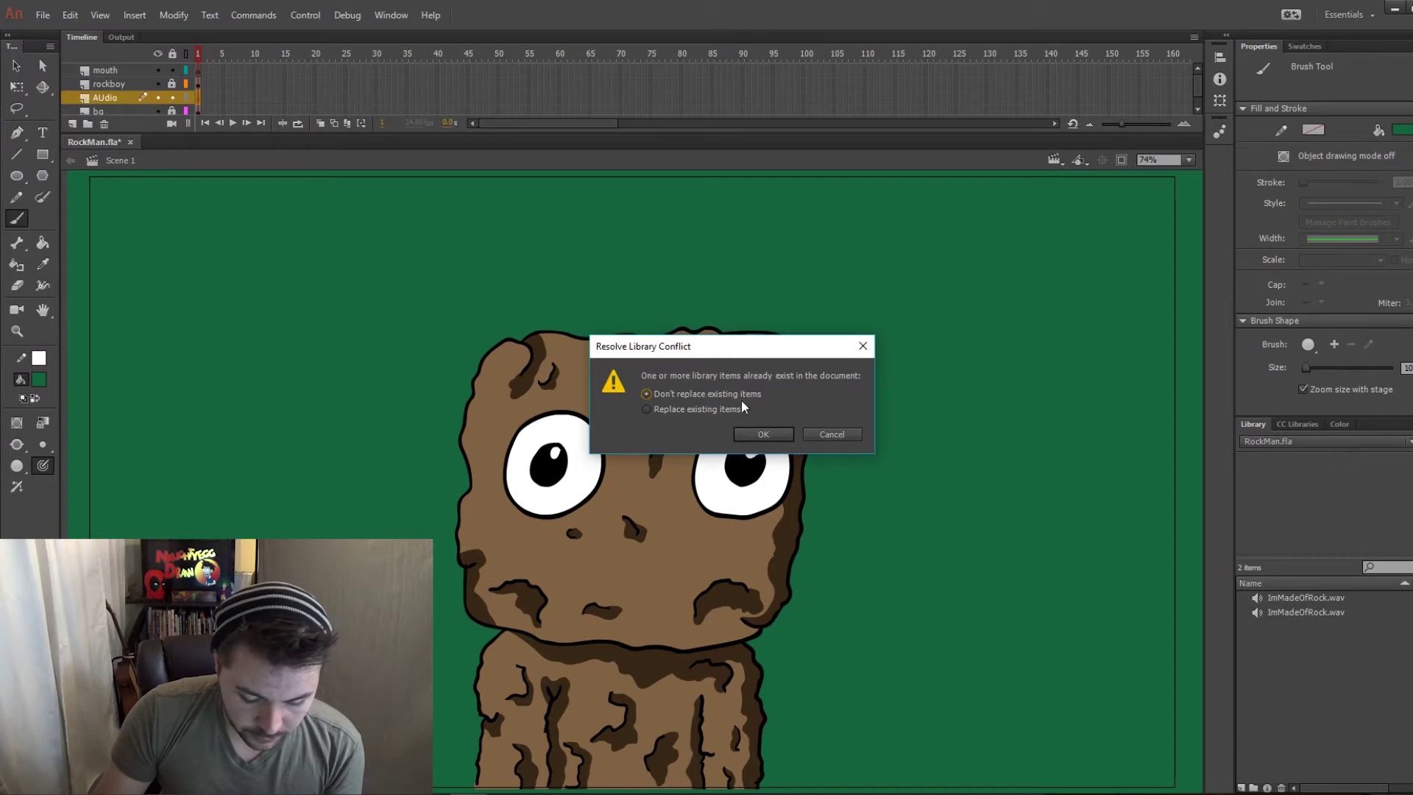
left_click(758, 436)
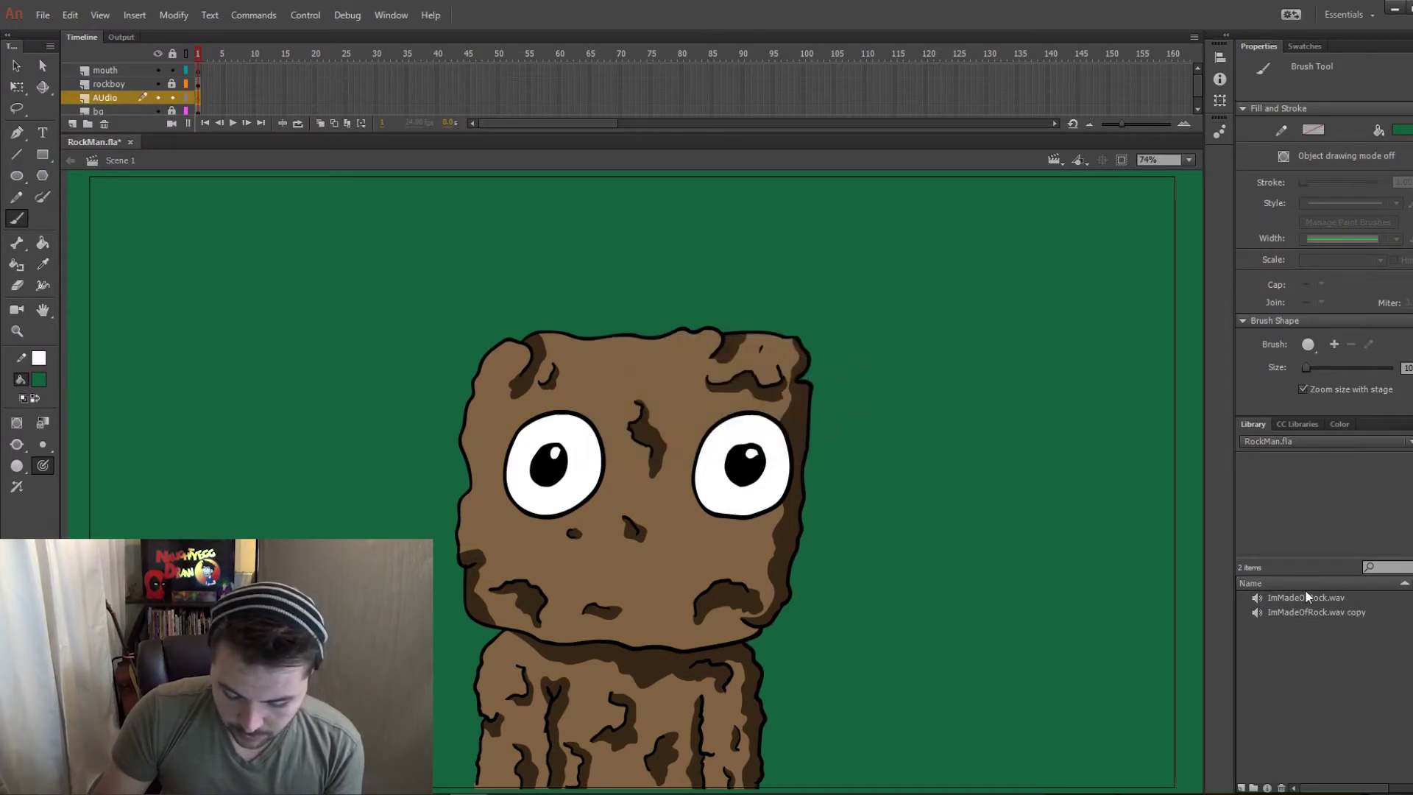
left_click(1314, 632)
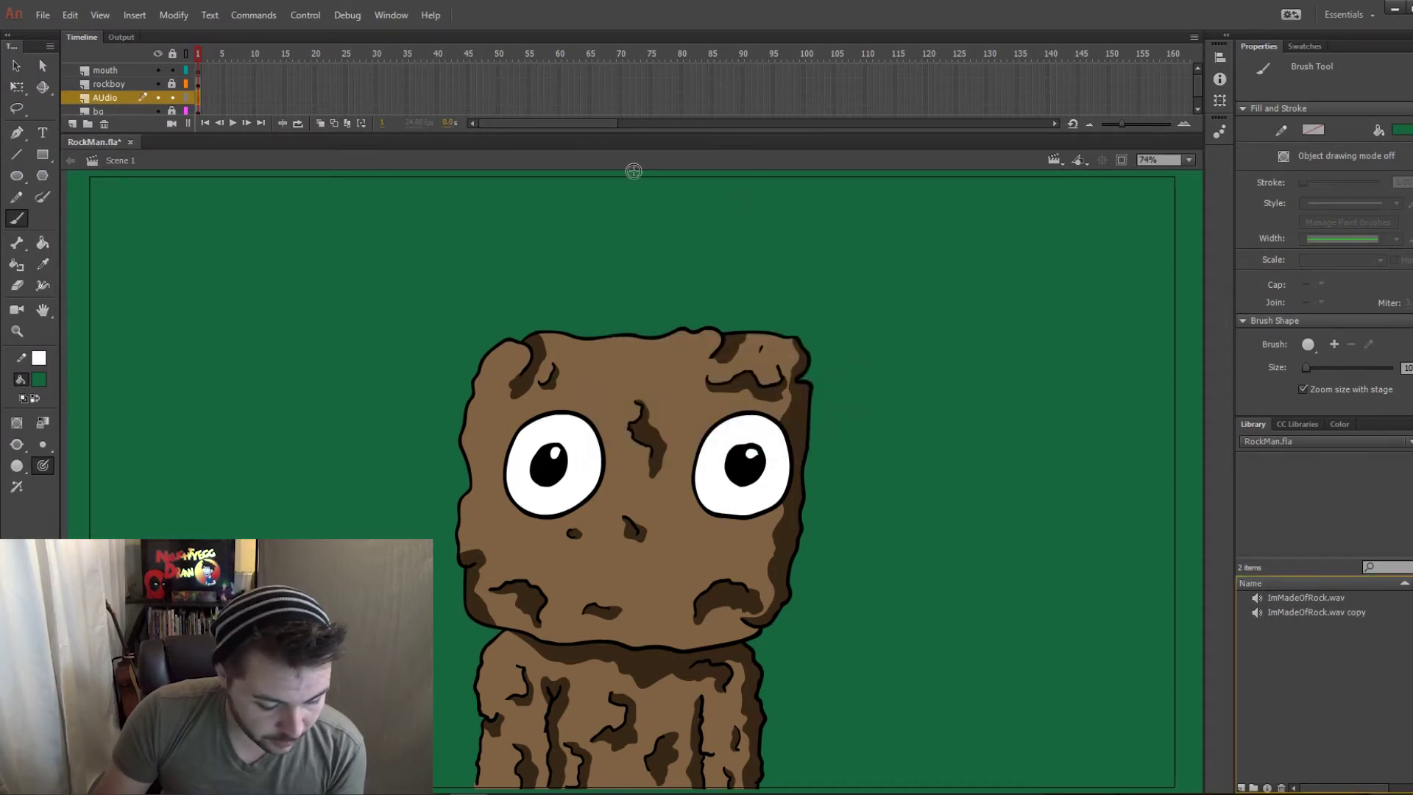
Place the ImMadeOfRock.wav sound on the AUdio layer.
left_click(123, 97)
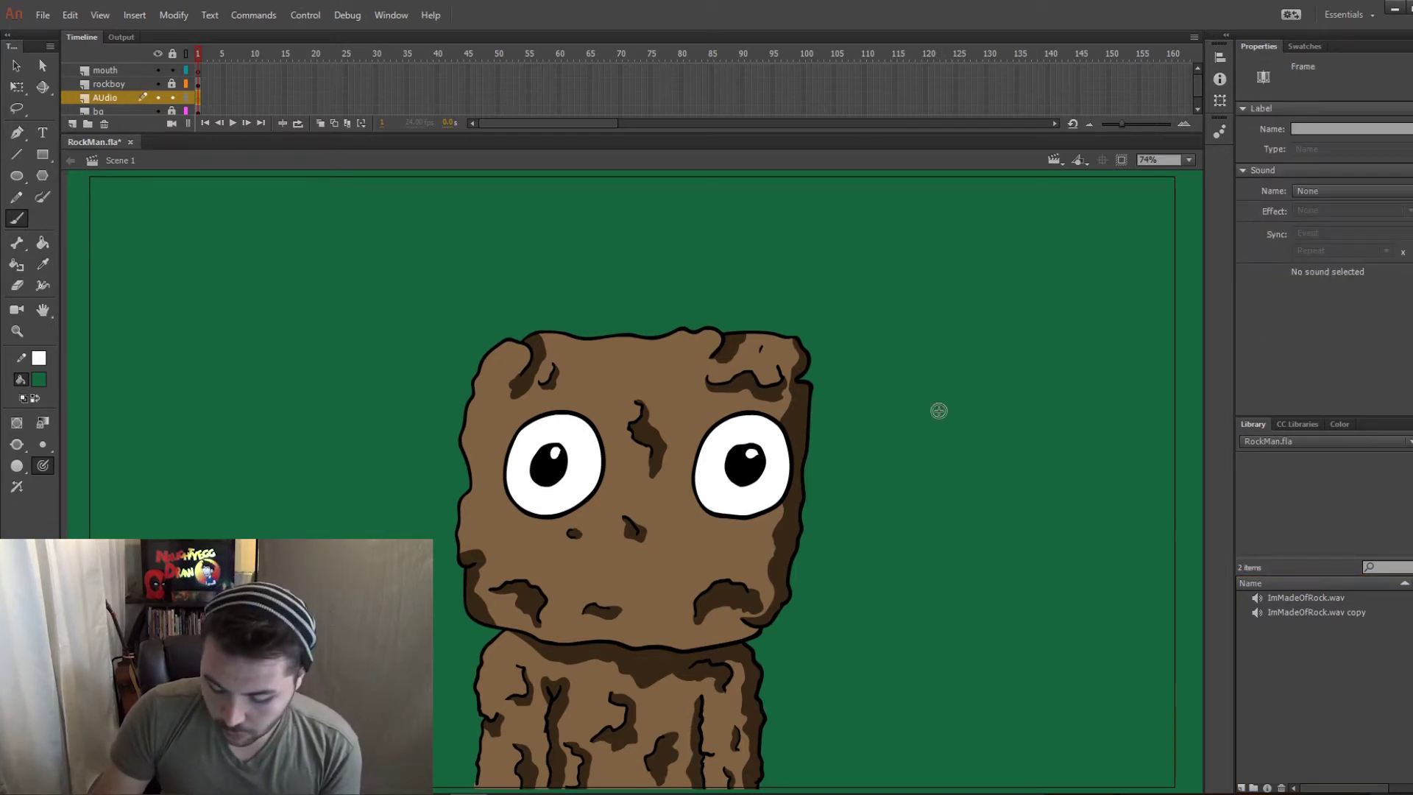
left_click_drag(1305, 596, 977, 436)
left_click_drag(653, 248, 653, 249)
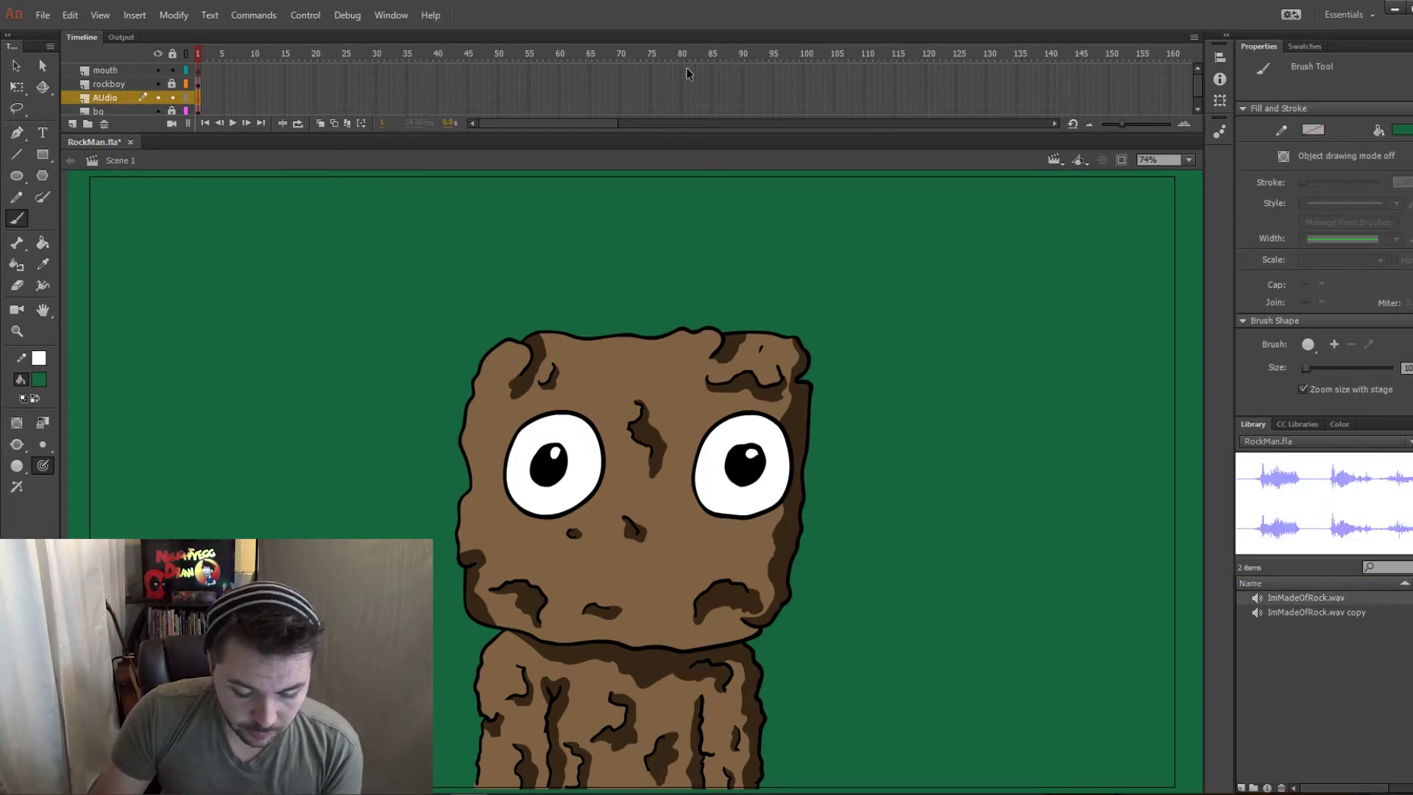
Extend all layers to frame 80 so the timeline covers the audio.
left_click_drag(678, 67, 678, 136)
key("F5")
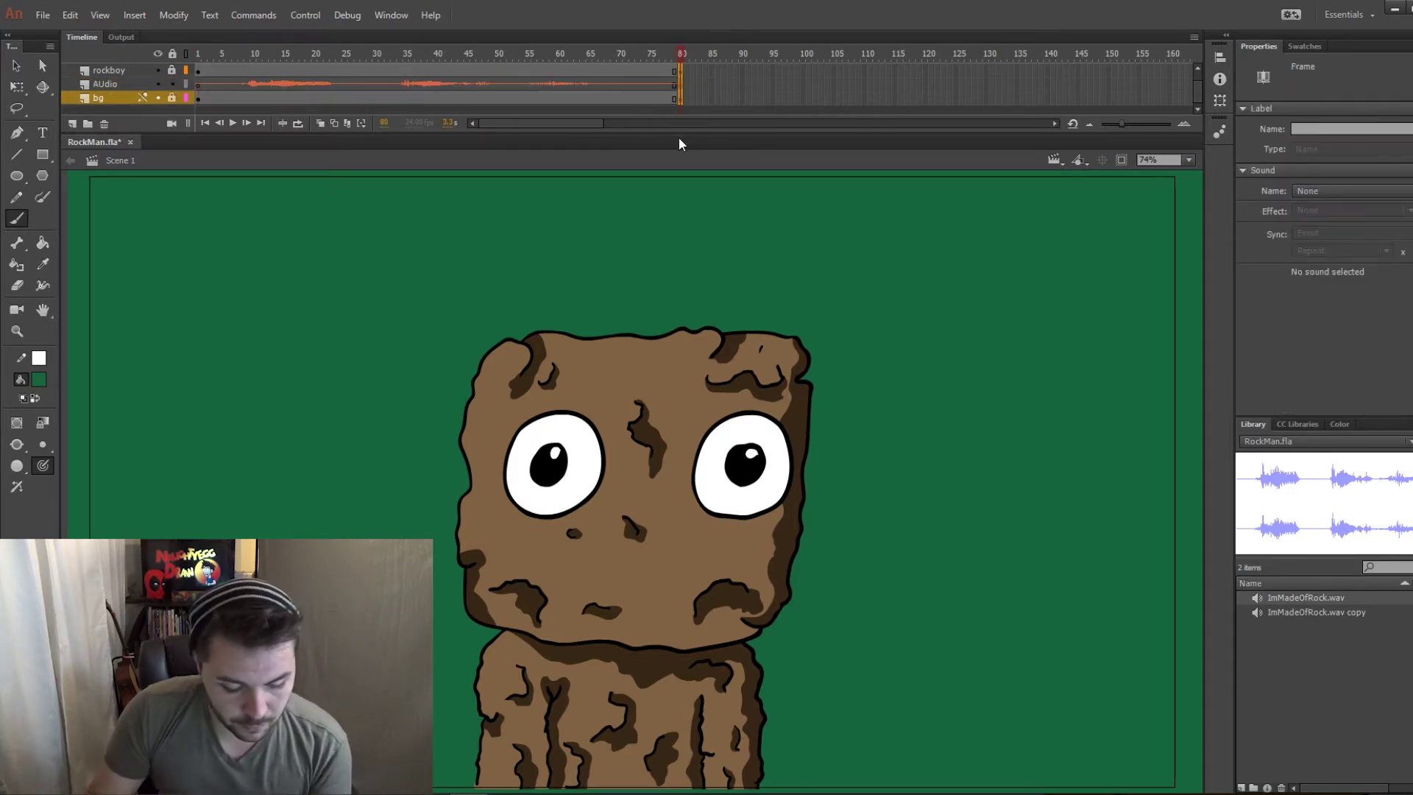
scroll(611, 98, "up", 1)
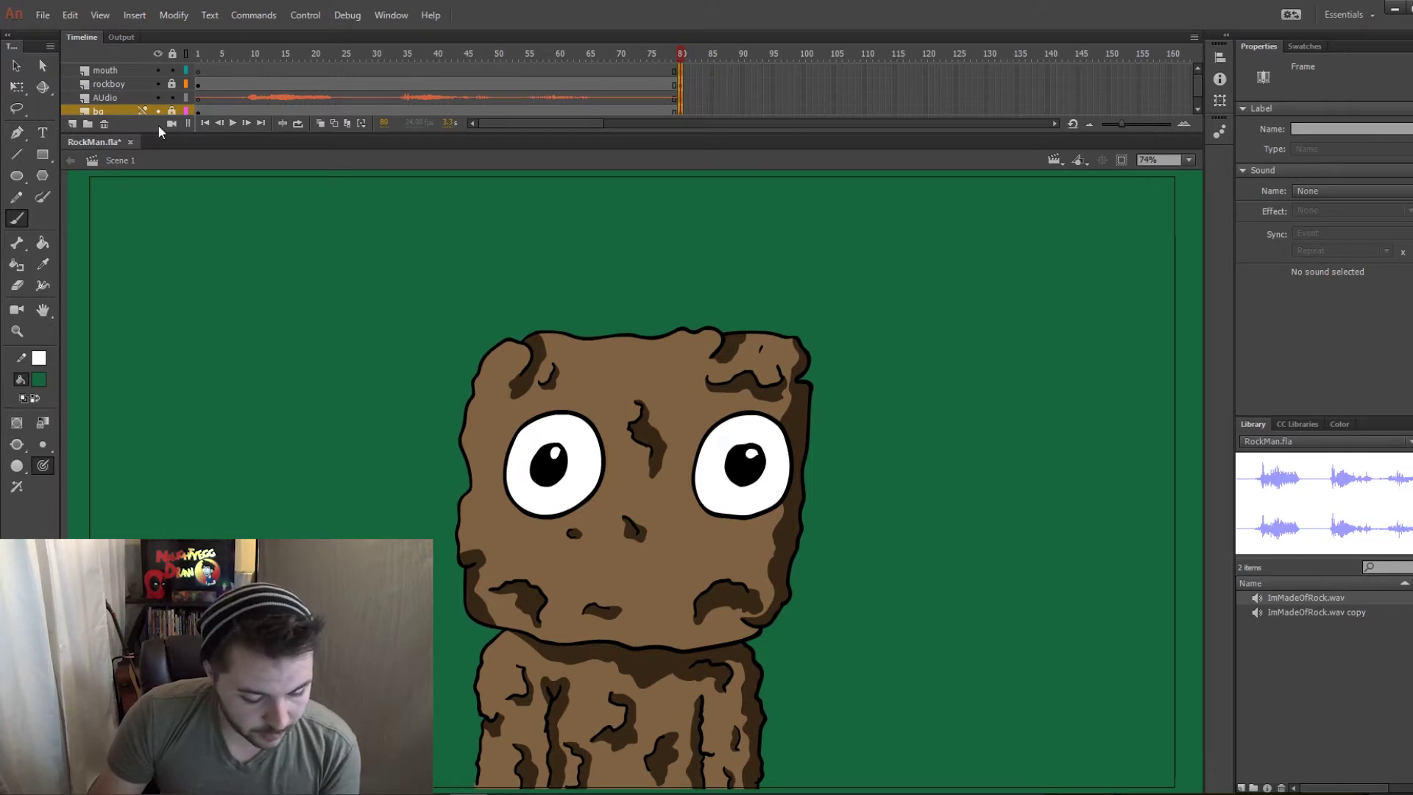
Set the sync of the sound on the AUdio layer to Stream and return the playhead to frame 1.
left_click(228, 98)
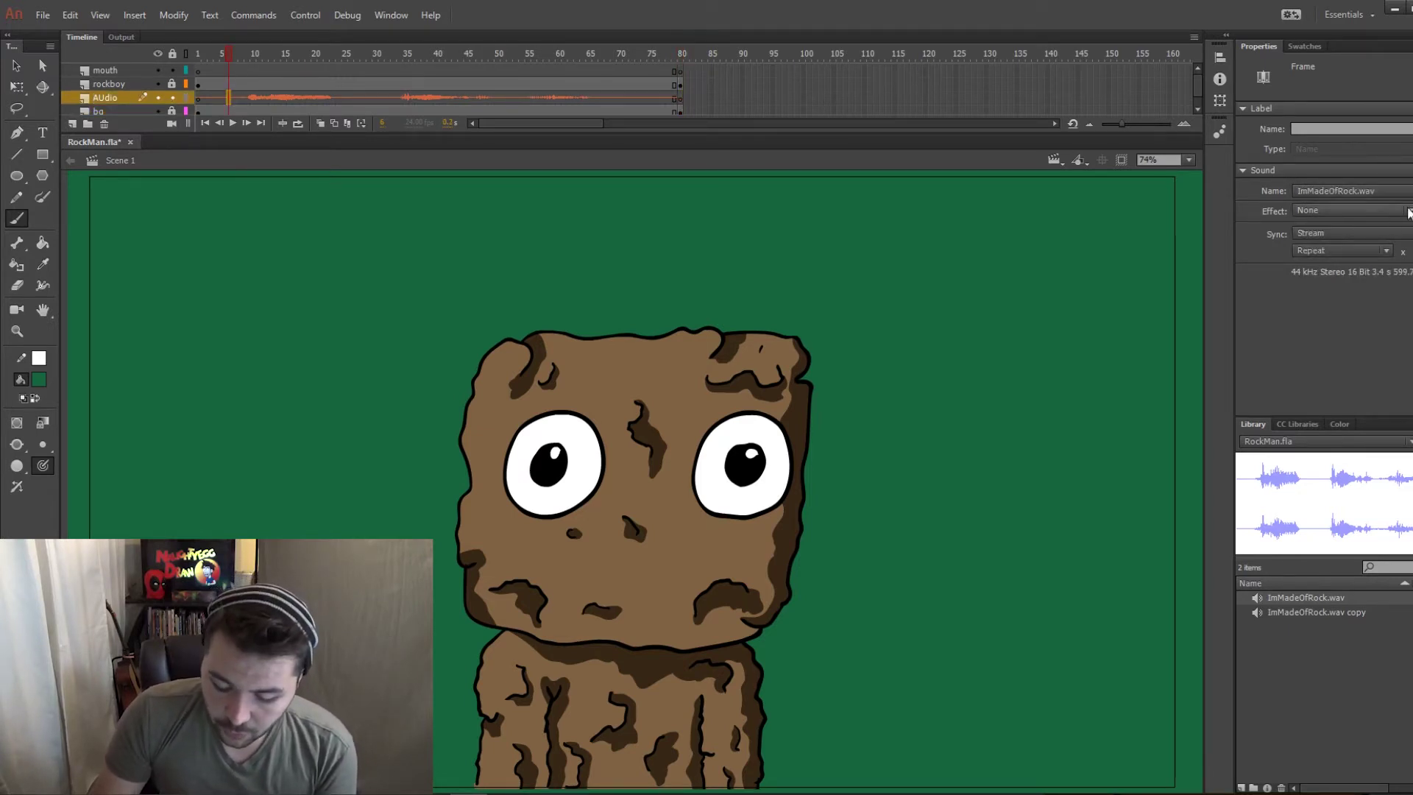
left_click(1370, 231)
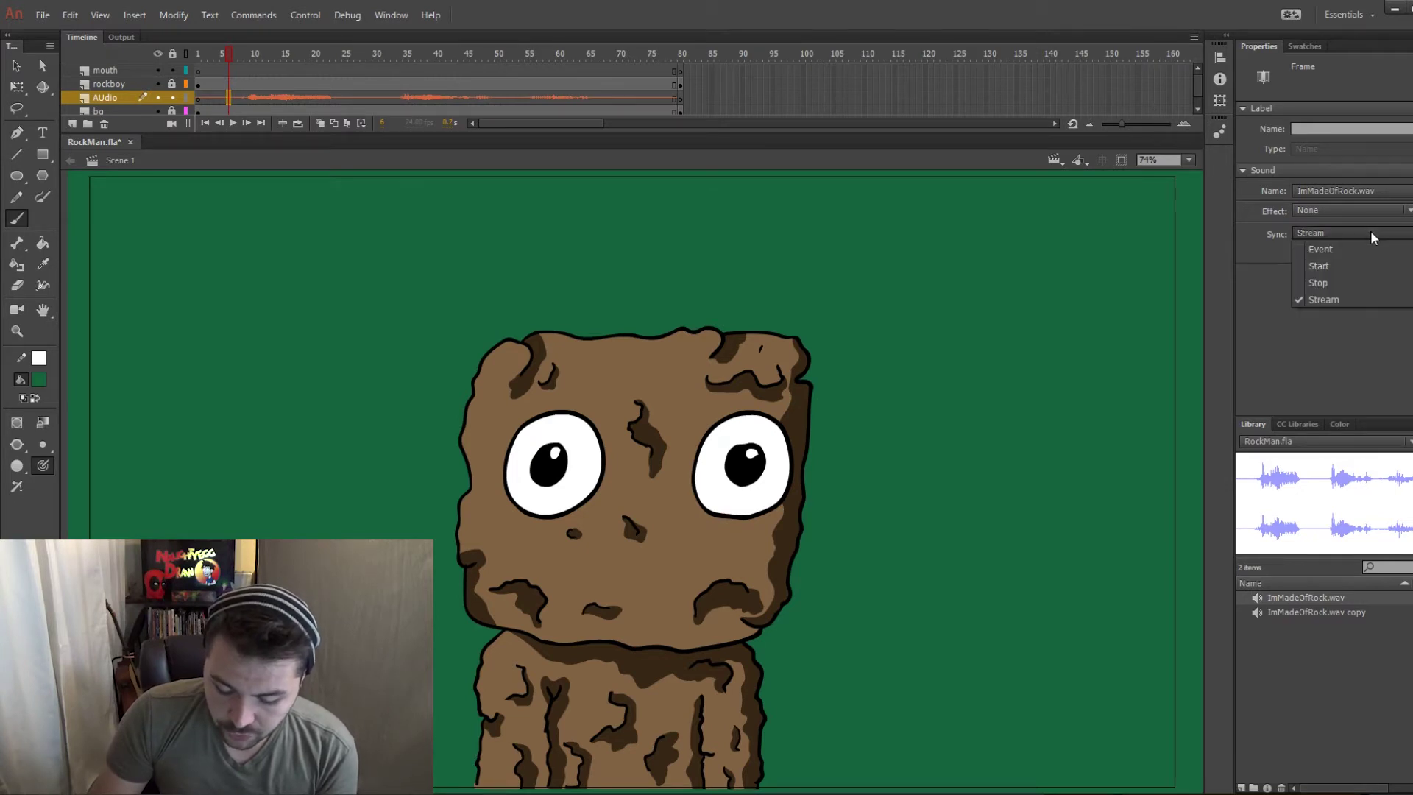
left_click(1348, 299)
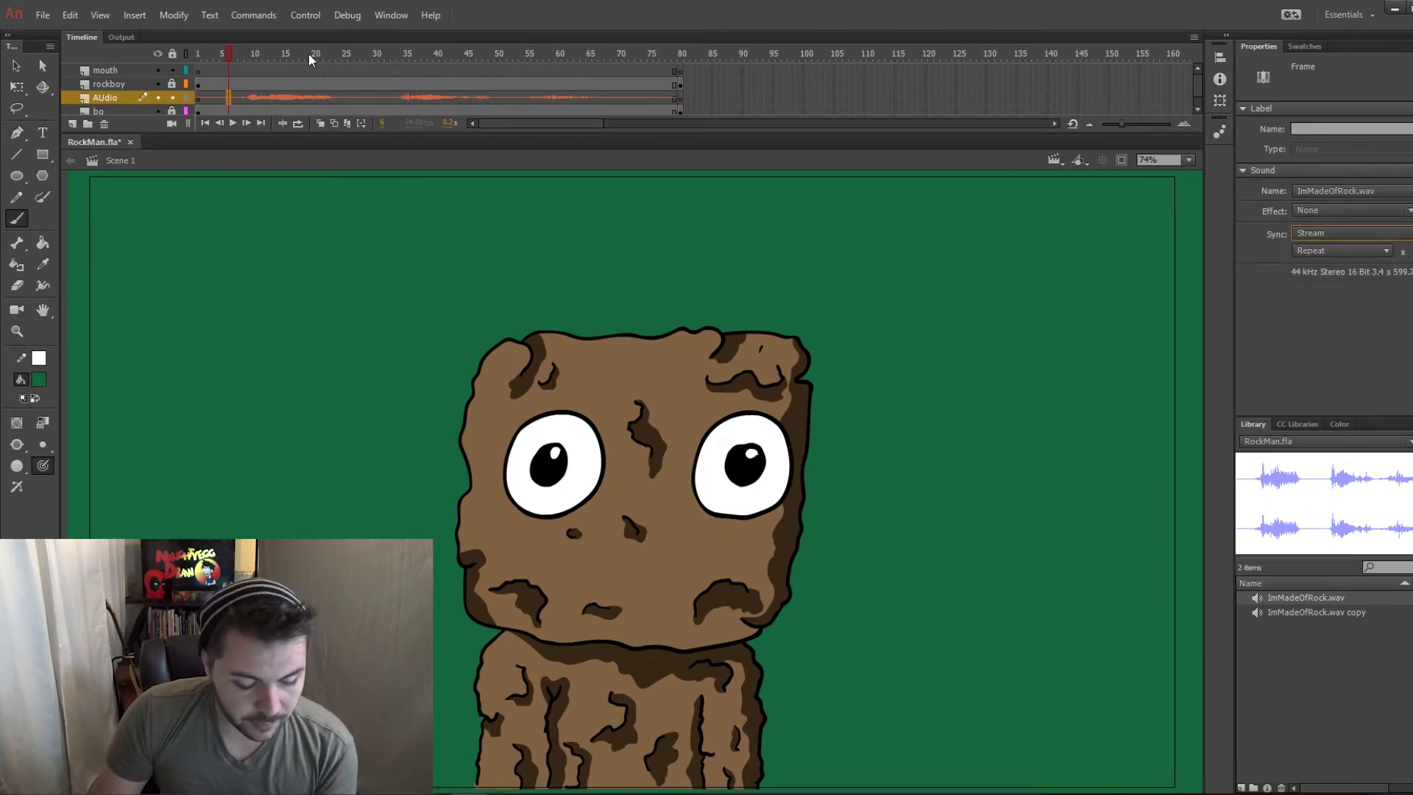
left_click_drag(207, 55, 221, 59)
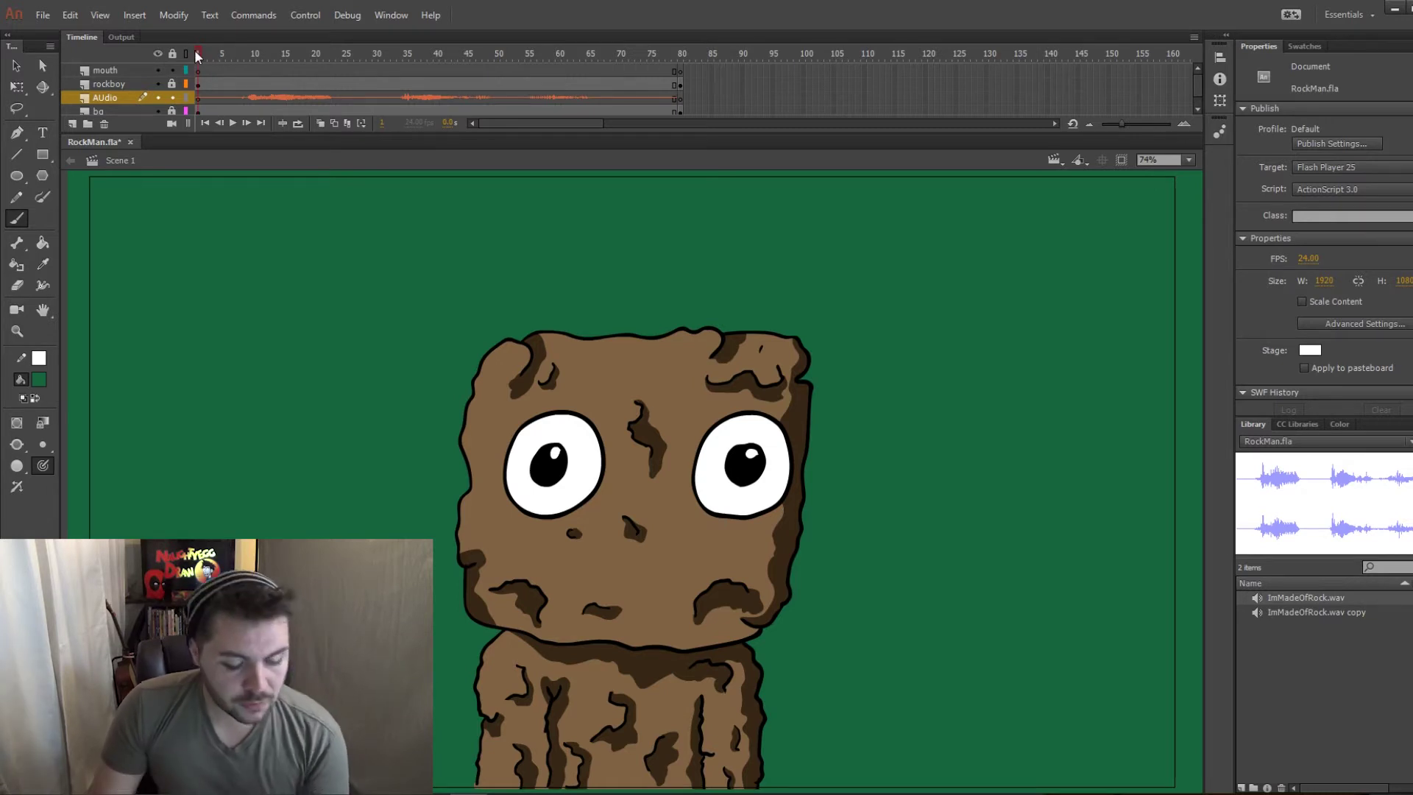
left_click(195, 53)
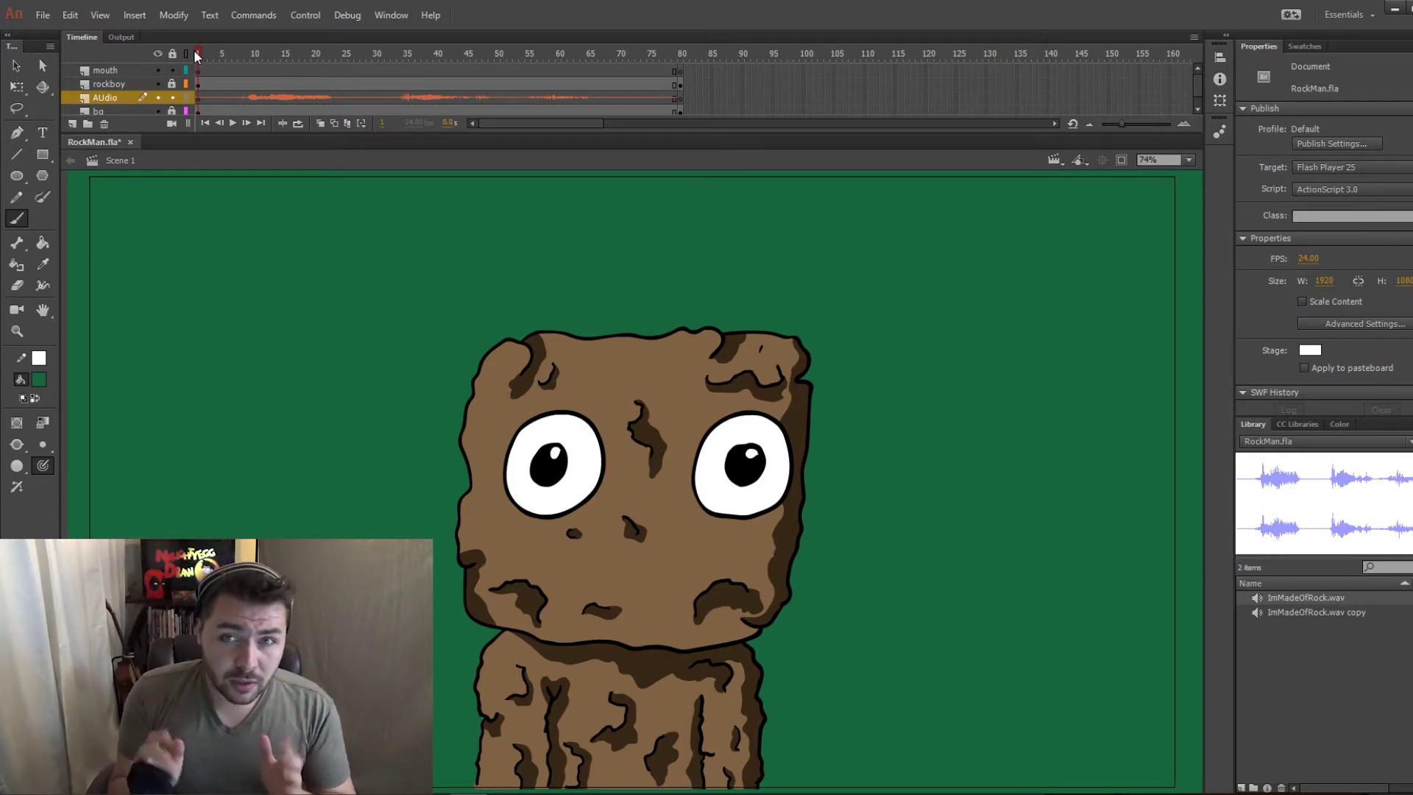
Set the Brush tool's fill colour to black.
left_click(42, 383)
left_click(96, 423)
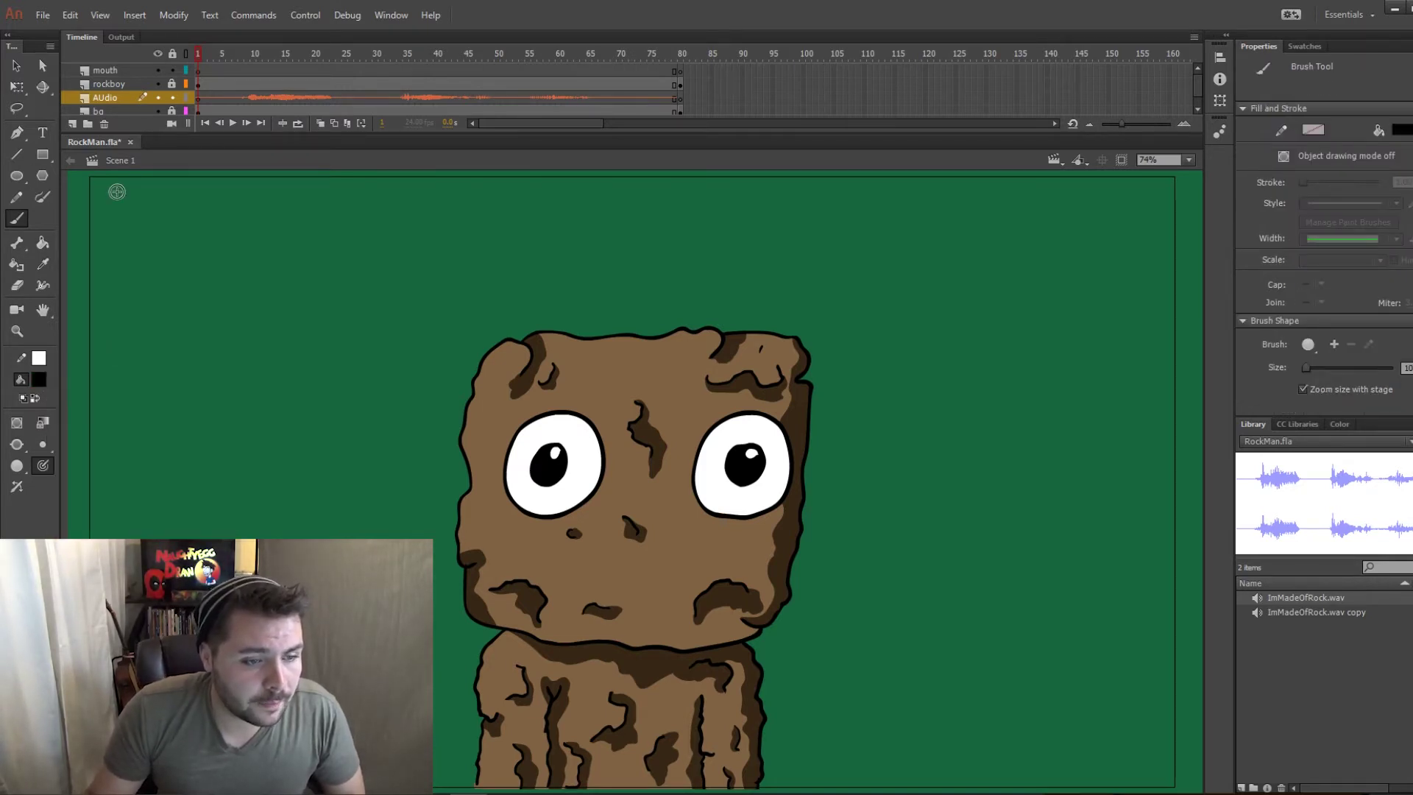
left_click(41, 468)
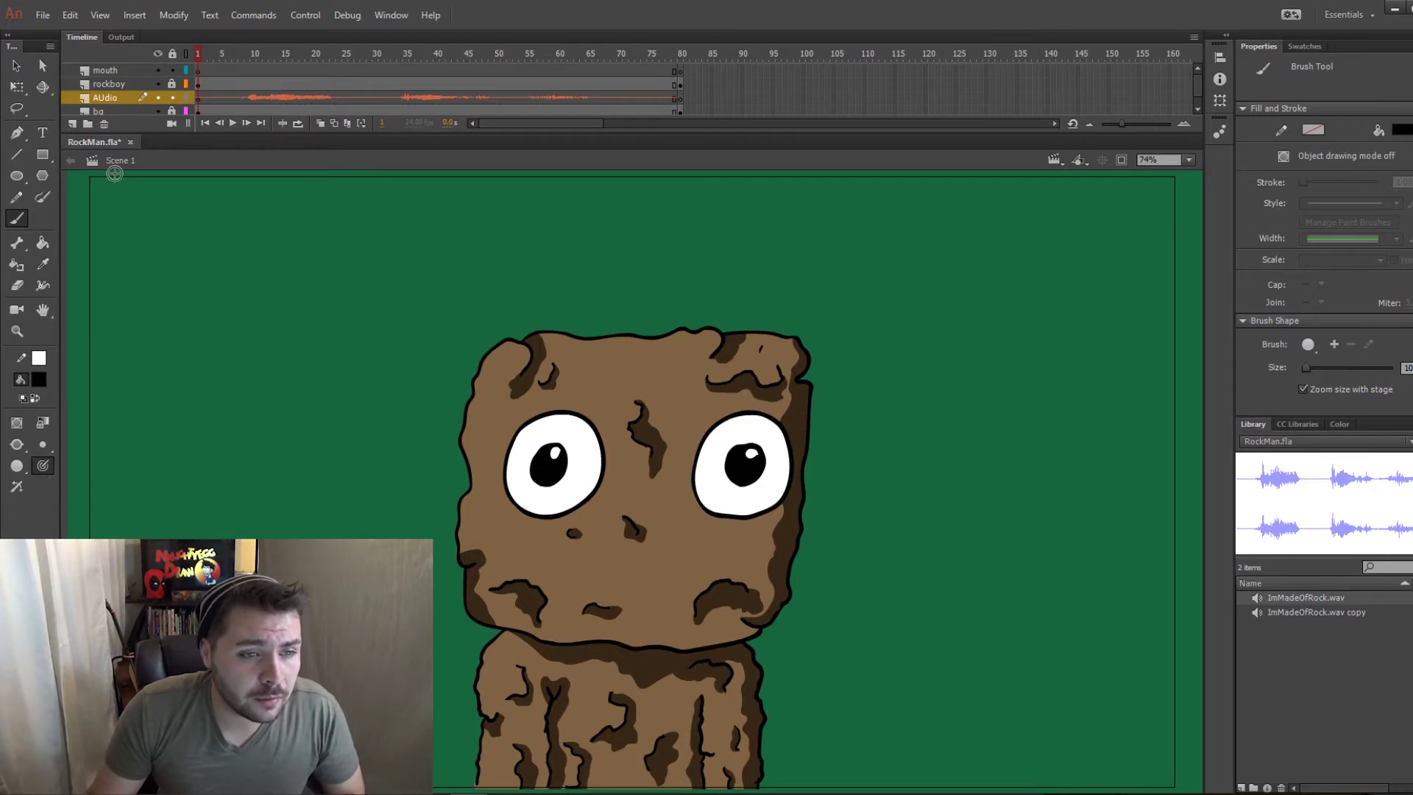
Lock the AUdio layer and insert a blank keyframe at frame 8 of the mouth layer, where the speech begins.
left_click(171, 98)
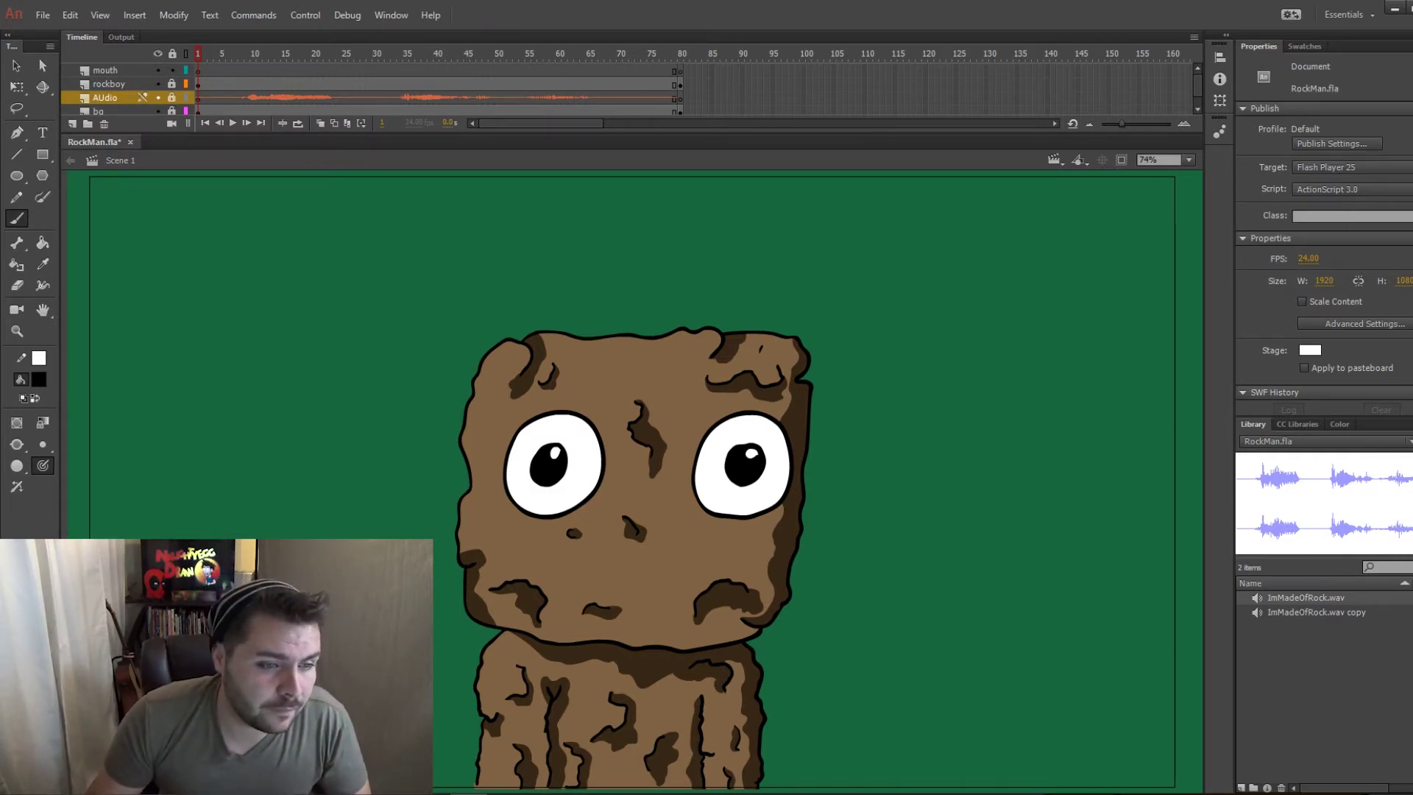
left_click(109, 68)
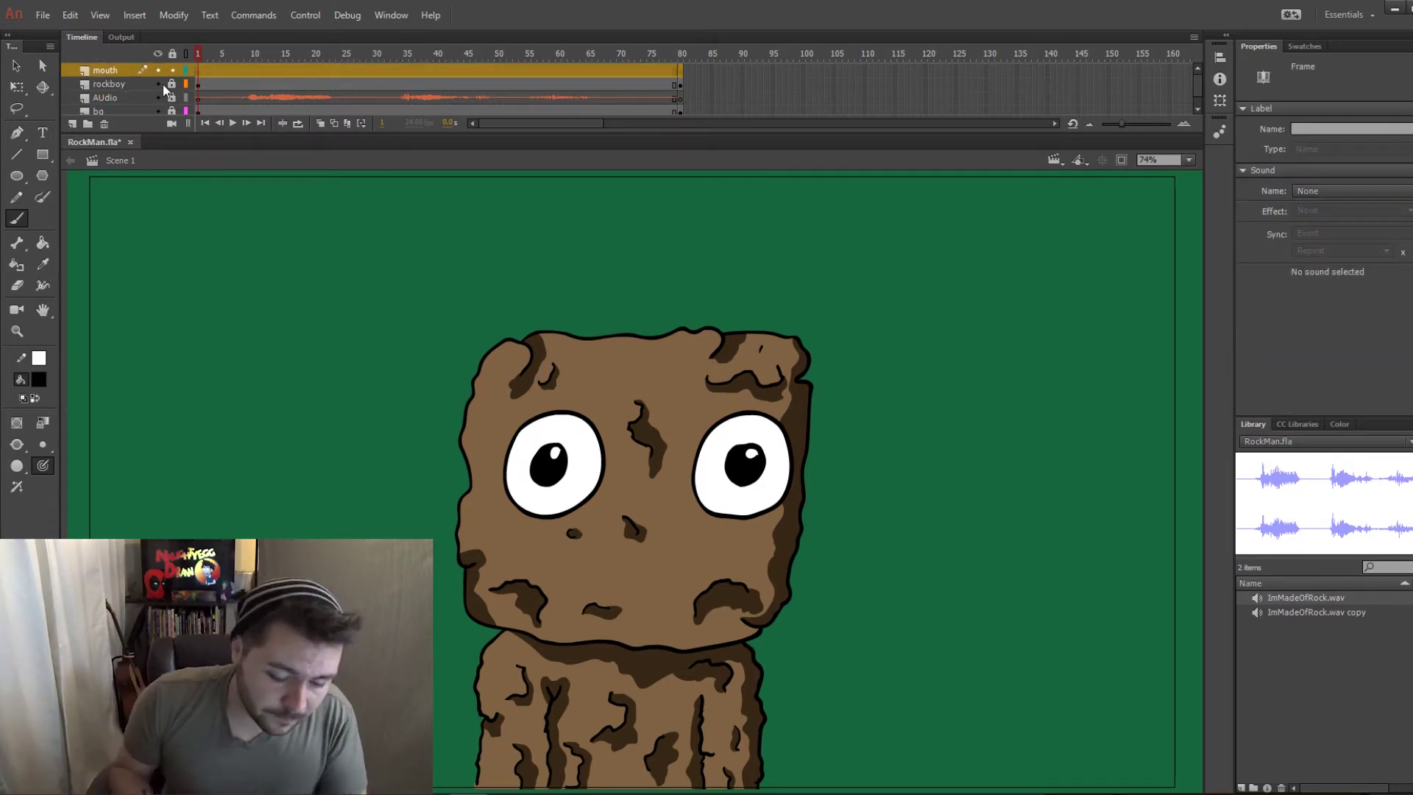
left_click(198, 57)
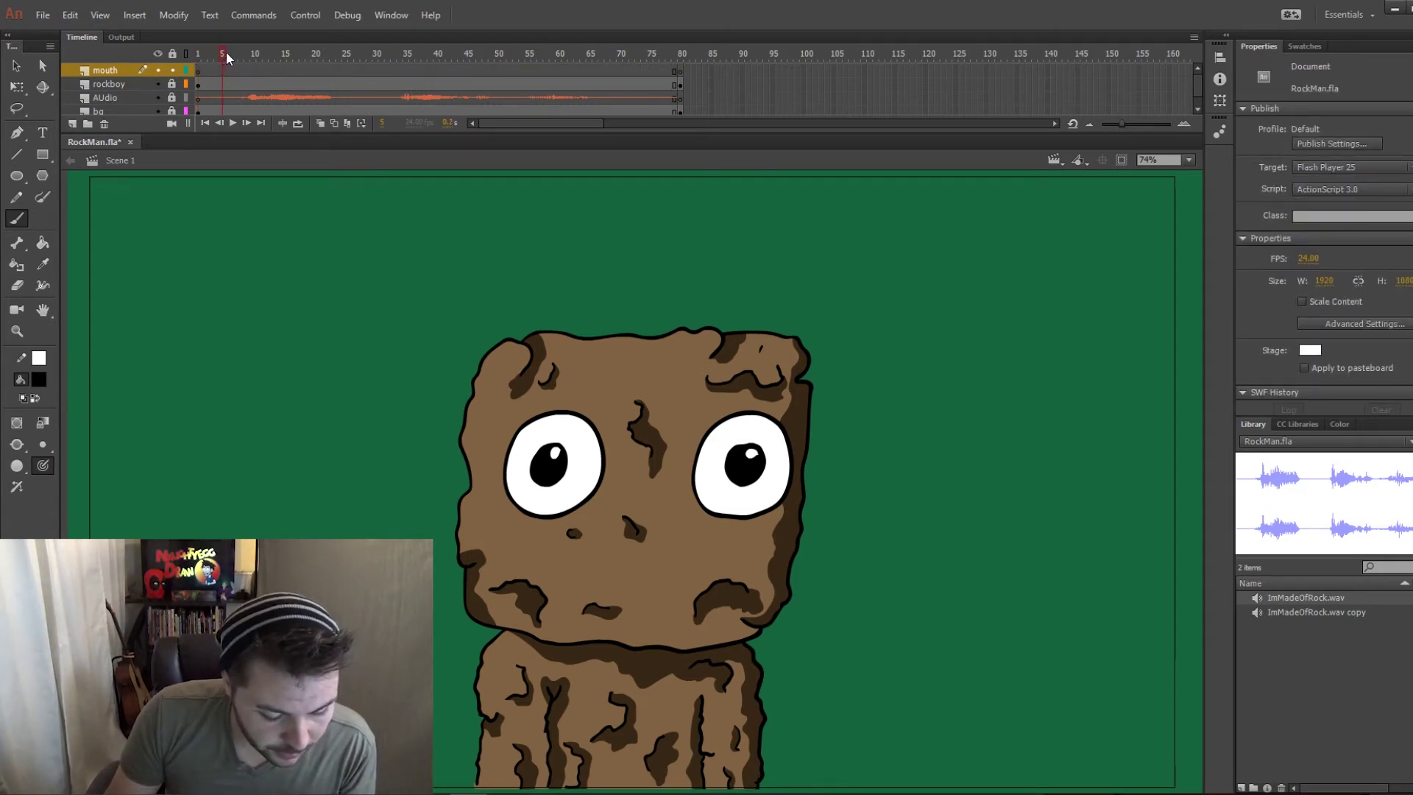
left_click_drag(239, 55, 251, 54)
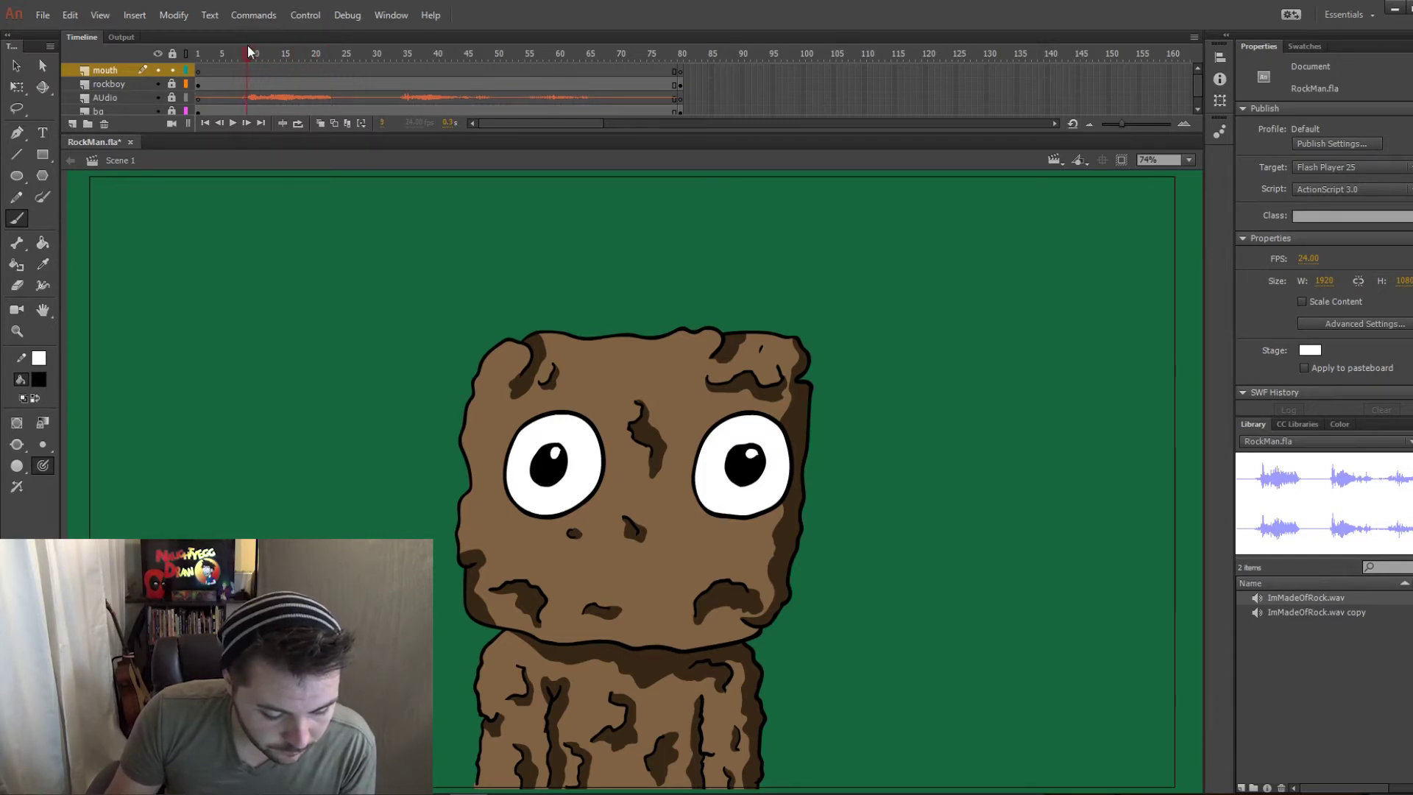
left_click_drag(234, 51, 242, 52)
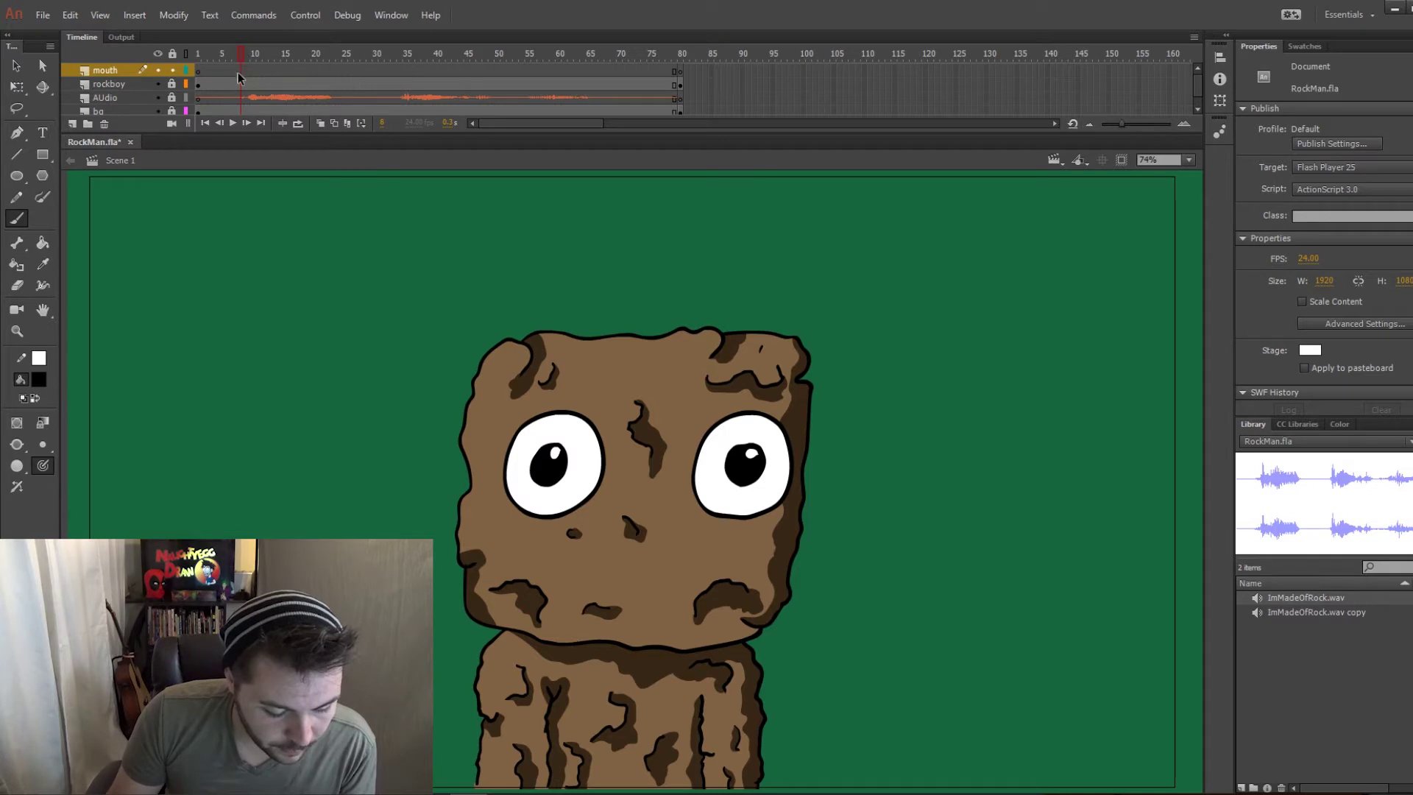
left_click(240, 70)
key("F7")
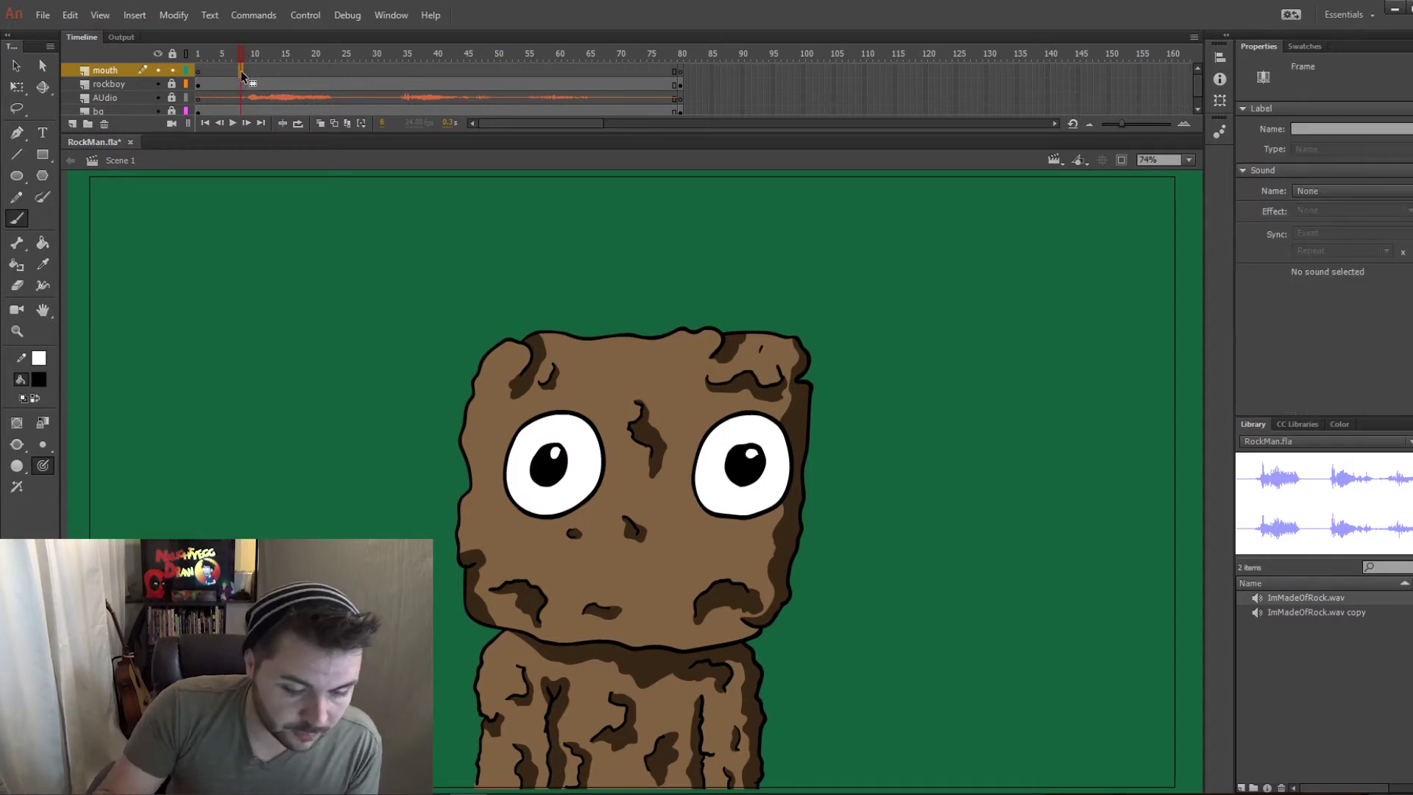
Draw a wide closed smile below the nose at frame 1 of the mouth layer.
key("Home")
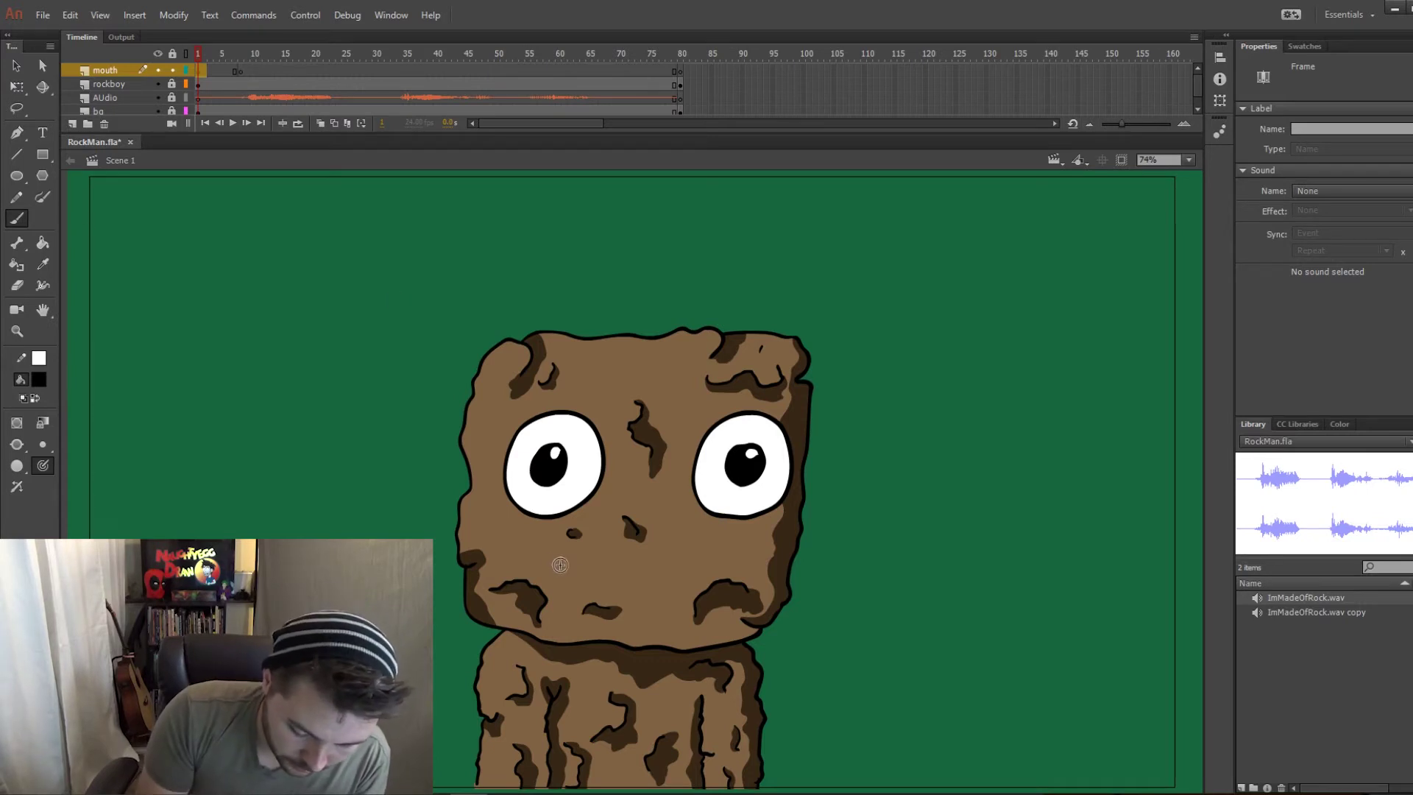
mouse_move(531, 557)
left_mouse_down()
mouse_move(641, 579)
mouse_move(723, 550)
left_mouse_up()
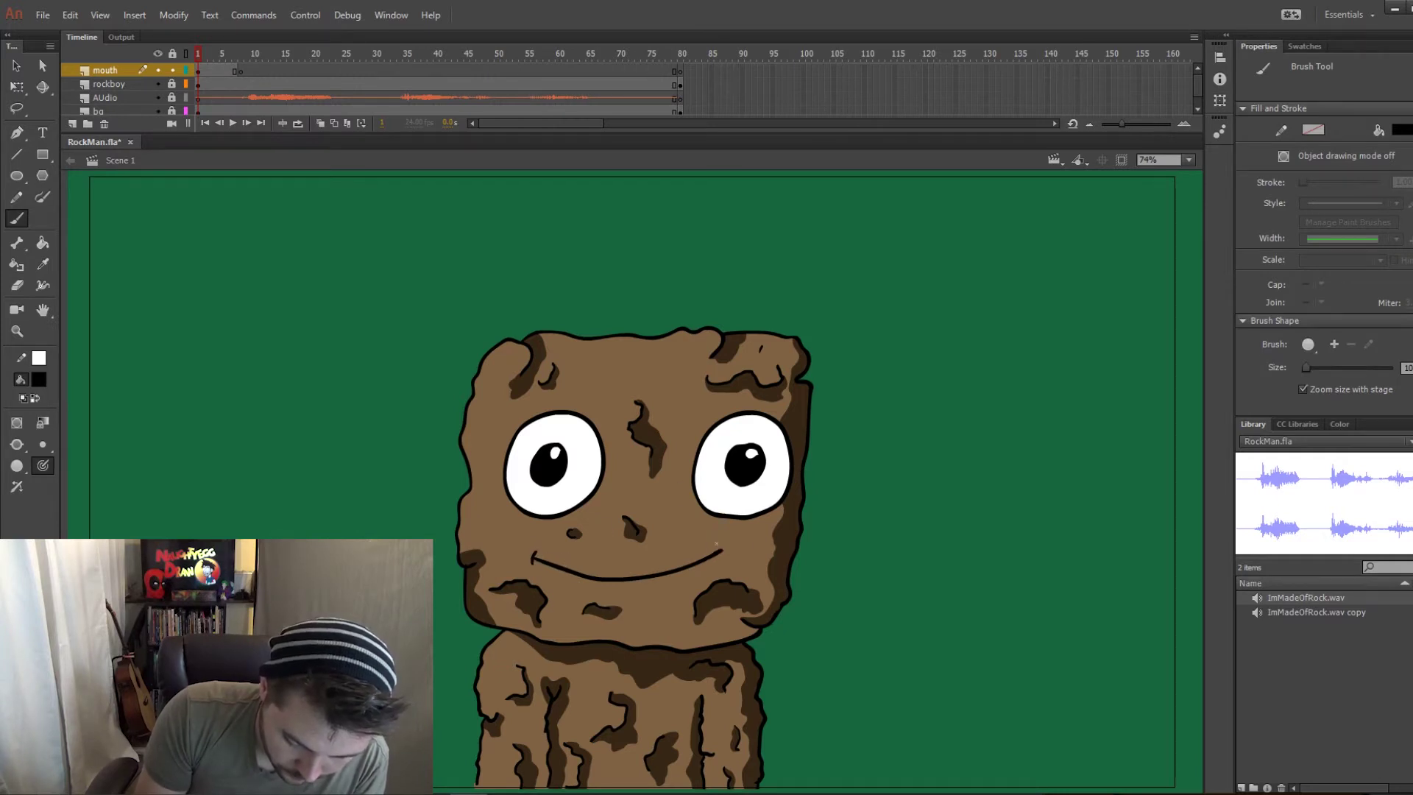
Turn on onion skinning at frame 8 of the mouth layer to show the previous mouth drawing.
left_click(245, 73)
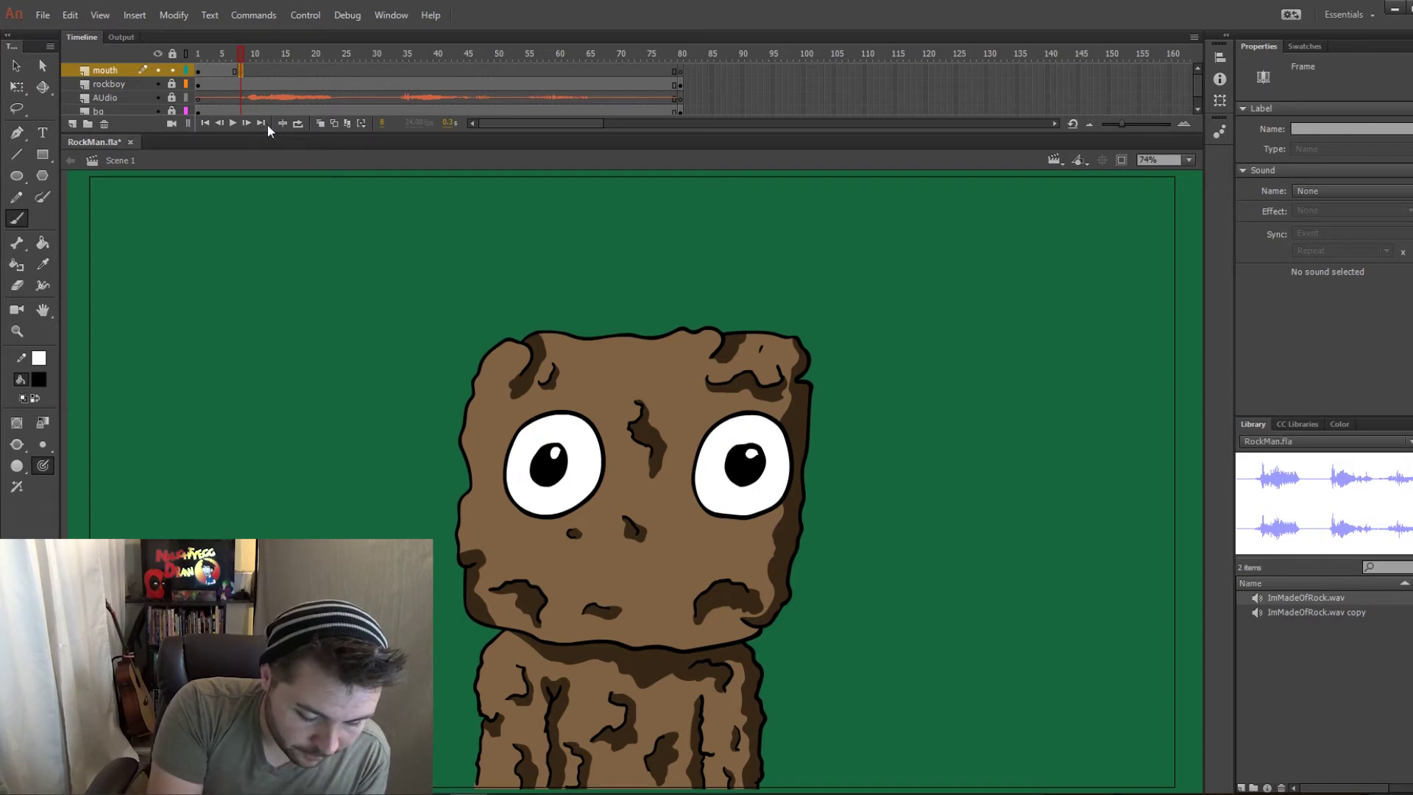
left_click(320, 124)
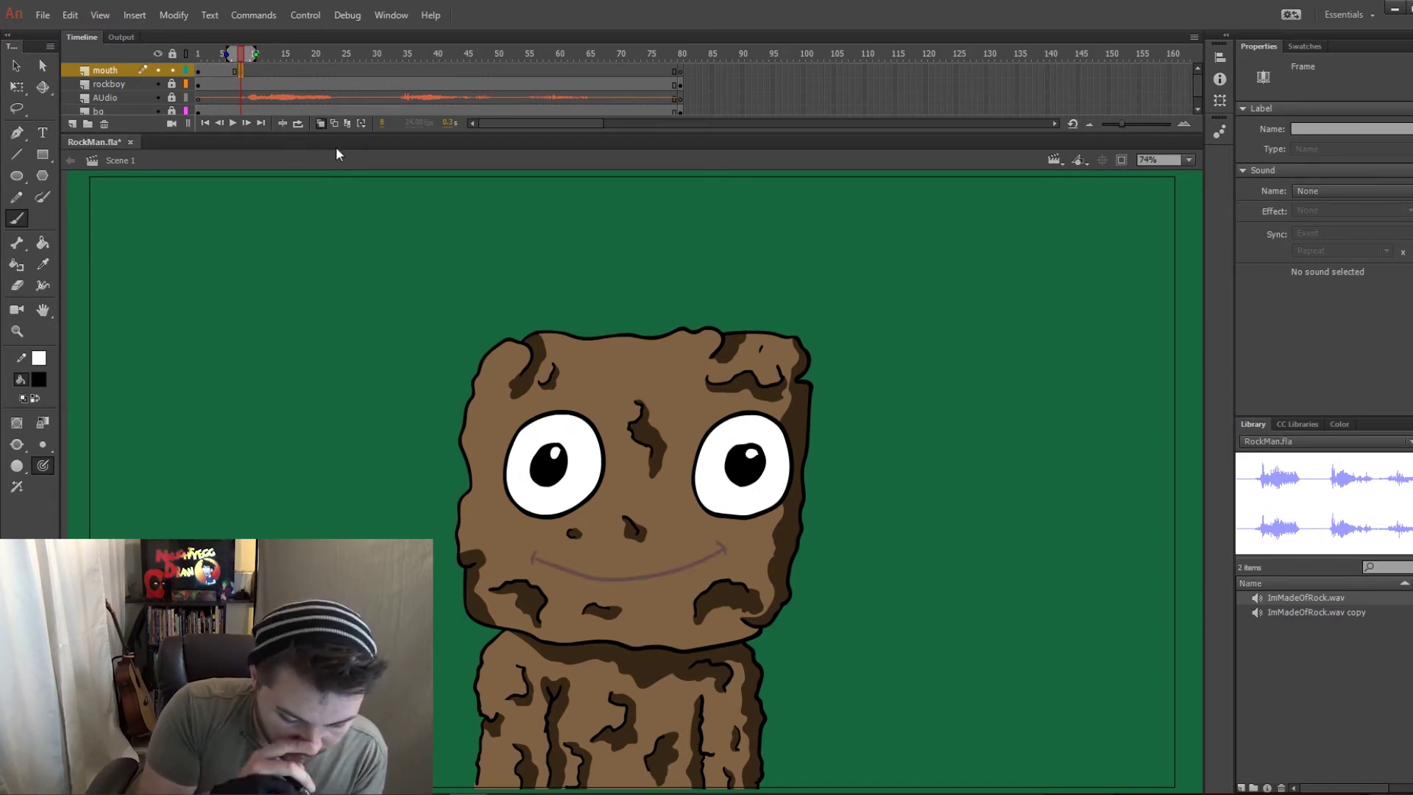
mouse_move(254, 56)
left_mouse_down()
mouse_move(241, 56)
mouse_move(281, 55)
mouse_move(243, 69)
left_mouse_up()
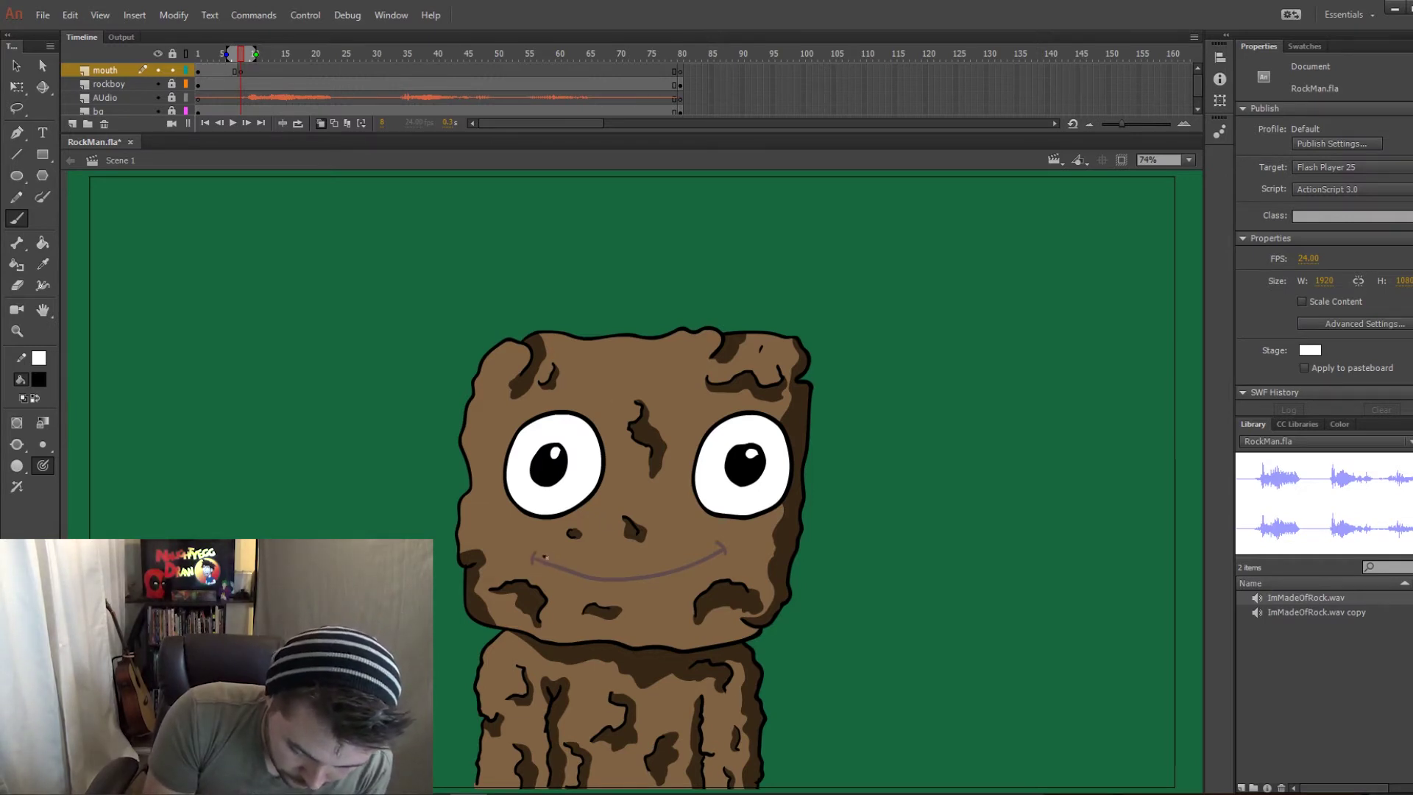
Draw a smaller open mouth over the smile at frame 8, divide it with an inner line and fill the mouth opening black.
mouse_move(652, 568)
left_mouse_down()
mouse_move(623, 551)
mouse_move(545, 556)
left_mouse_up()
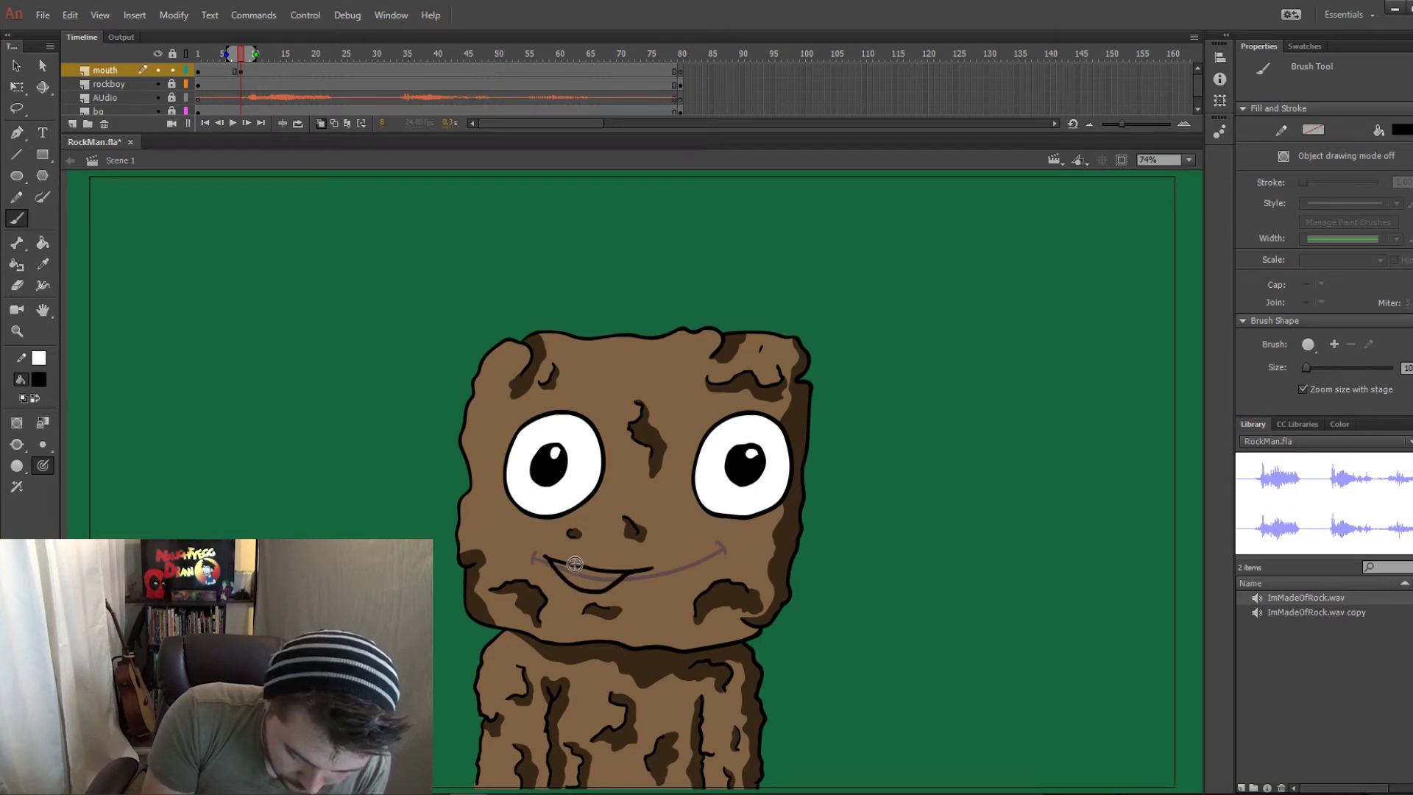
left_click_drag(593, 578, 593, 593)
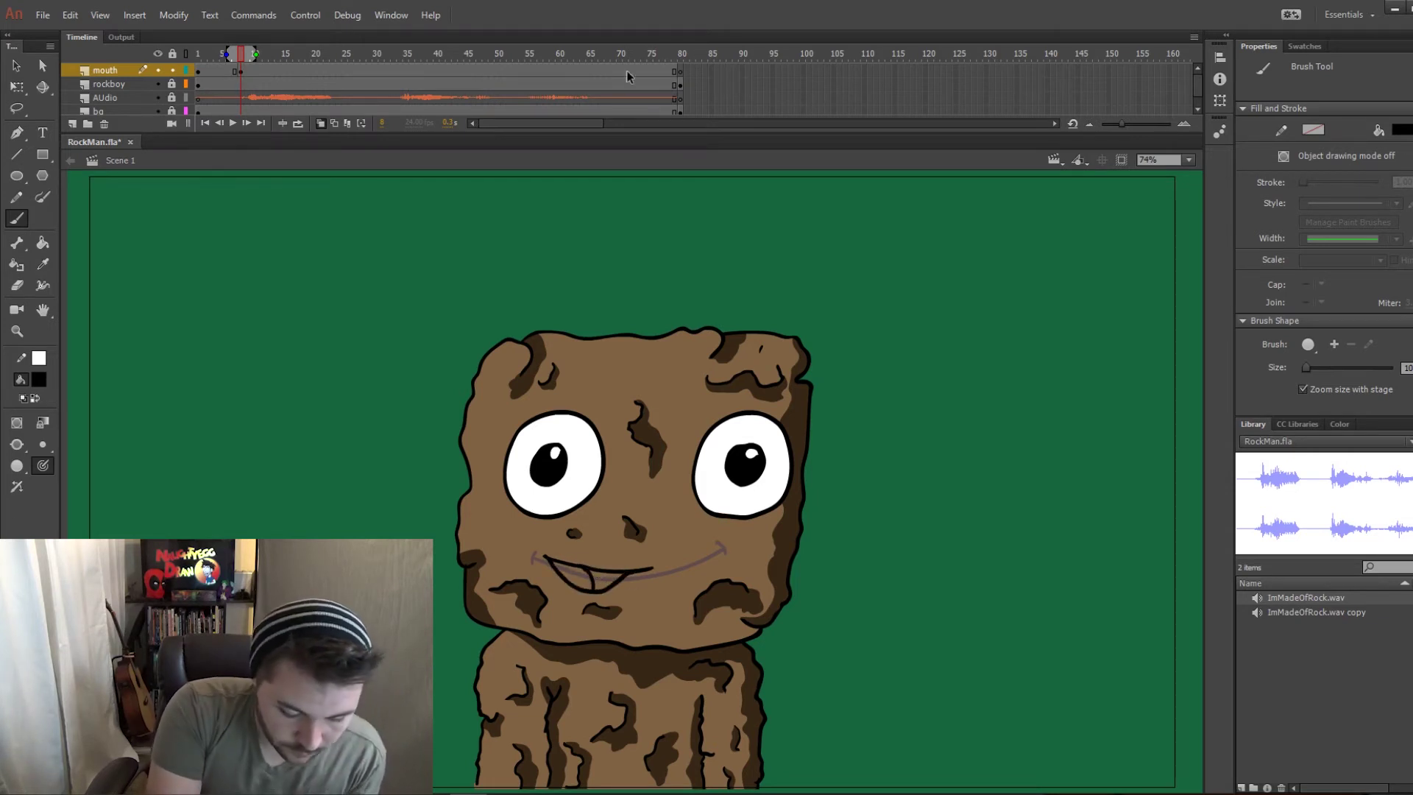
left_click(43, 242)
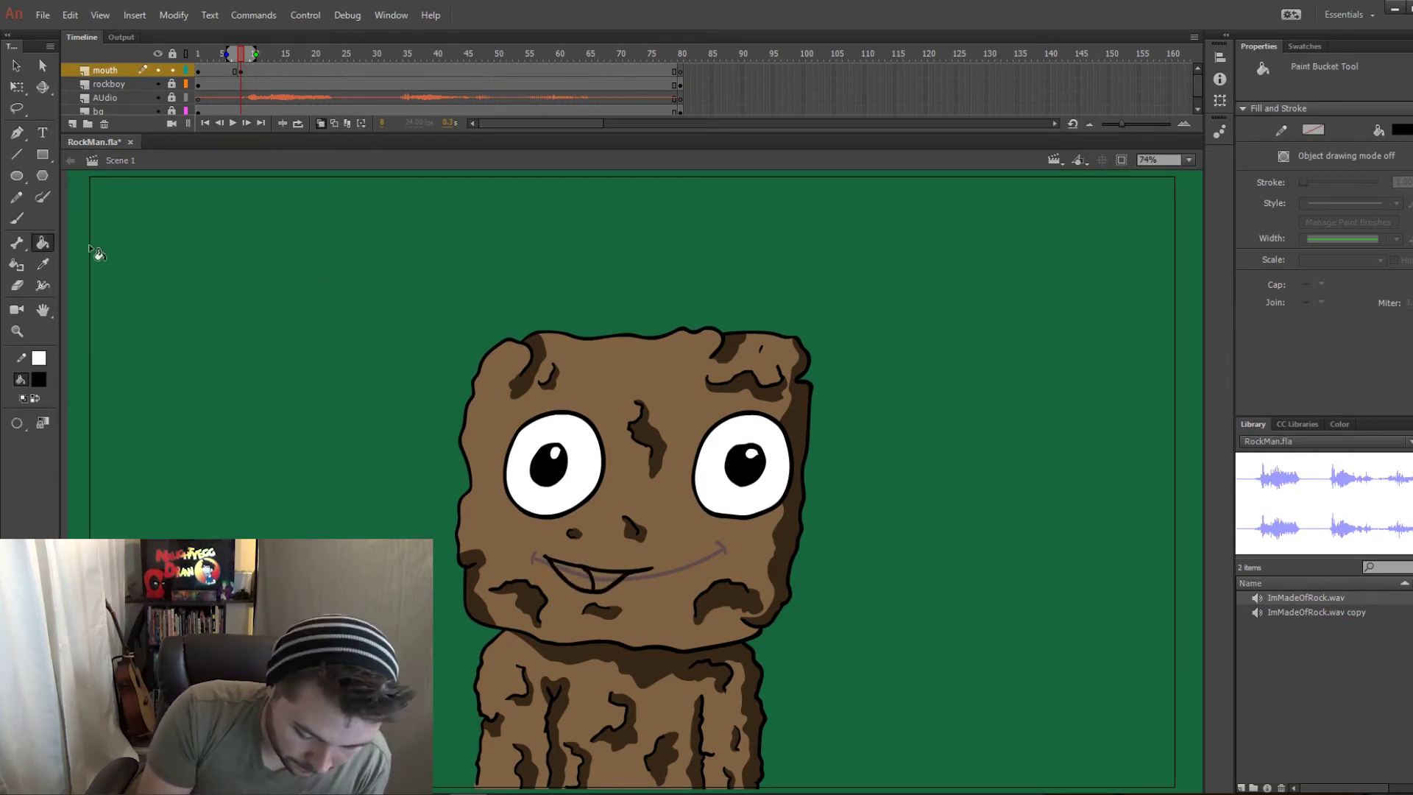
left_click(607, 581)
Scrub the audio past frame 8 and insert a blank keyframe at frame 12 of the mouth layer.
left_click_drag(241, 56, 256, 56)
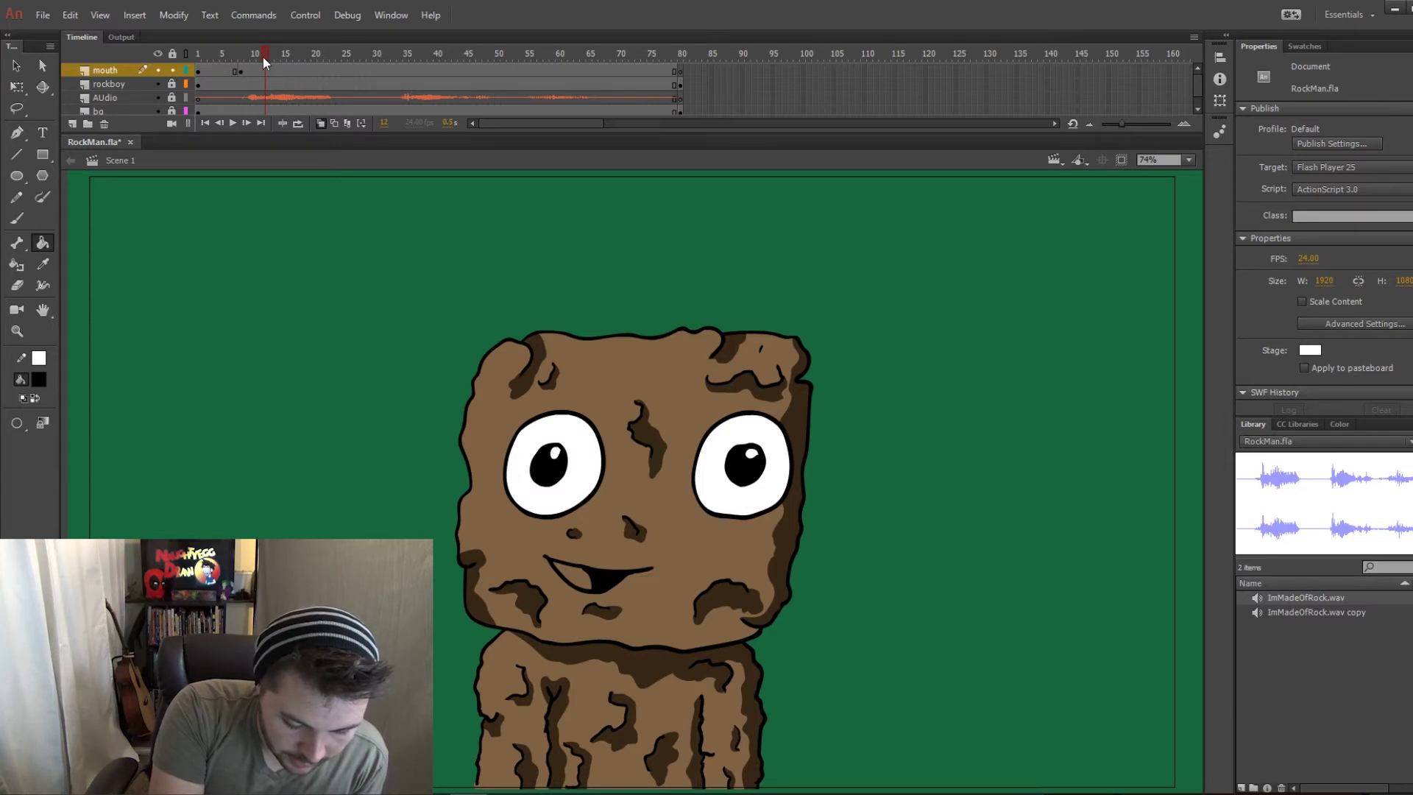
left_click_drag(254, 60, 256, 62)
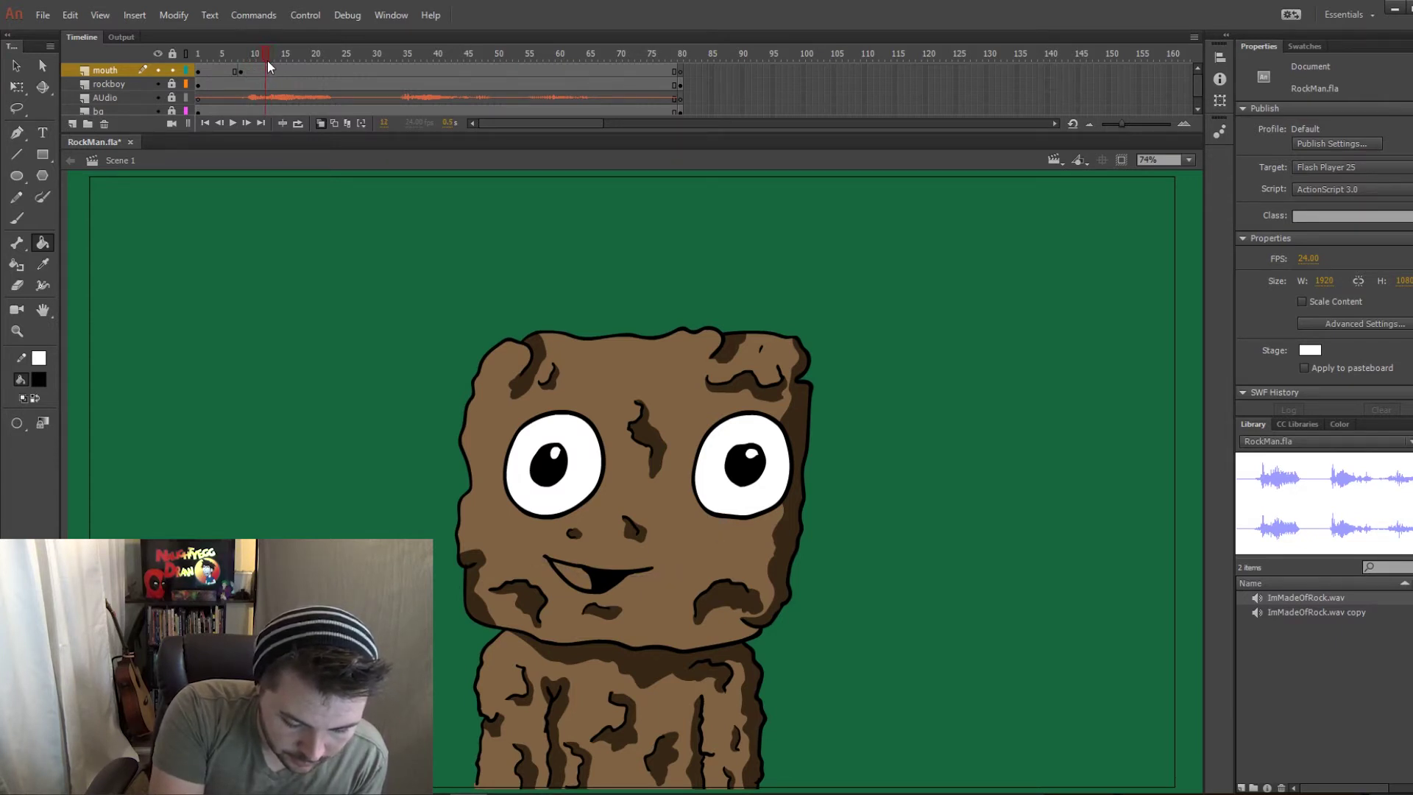
left_click_drag(253, 62, 260, 63)
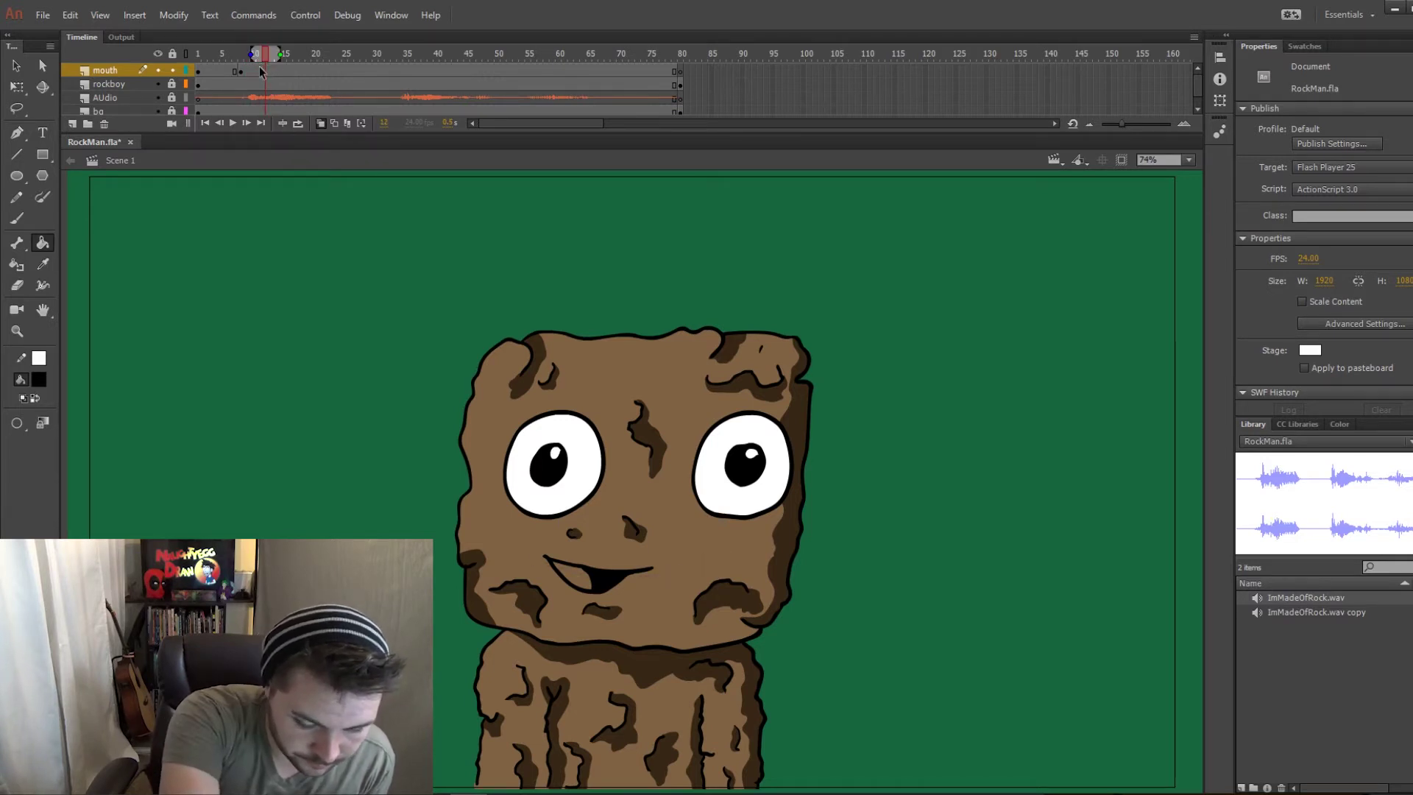
key("F7")
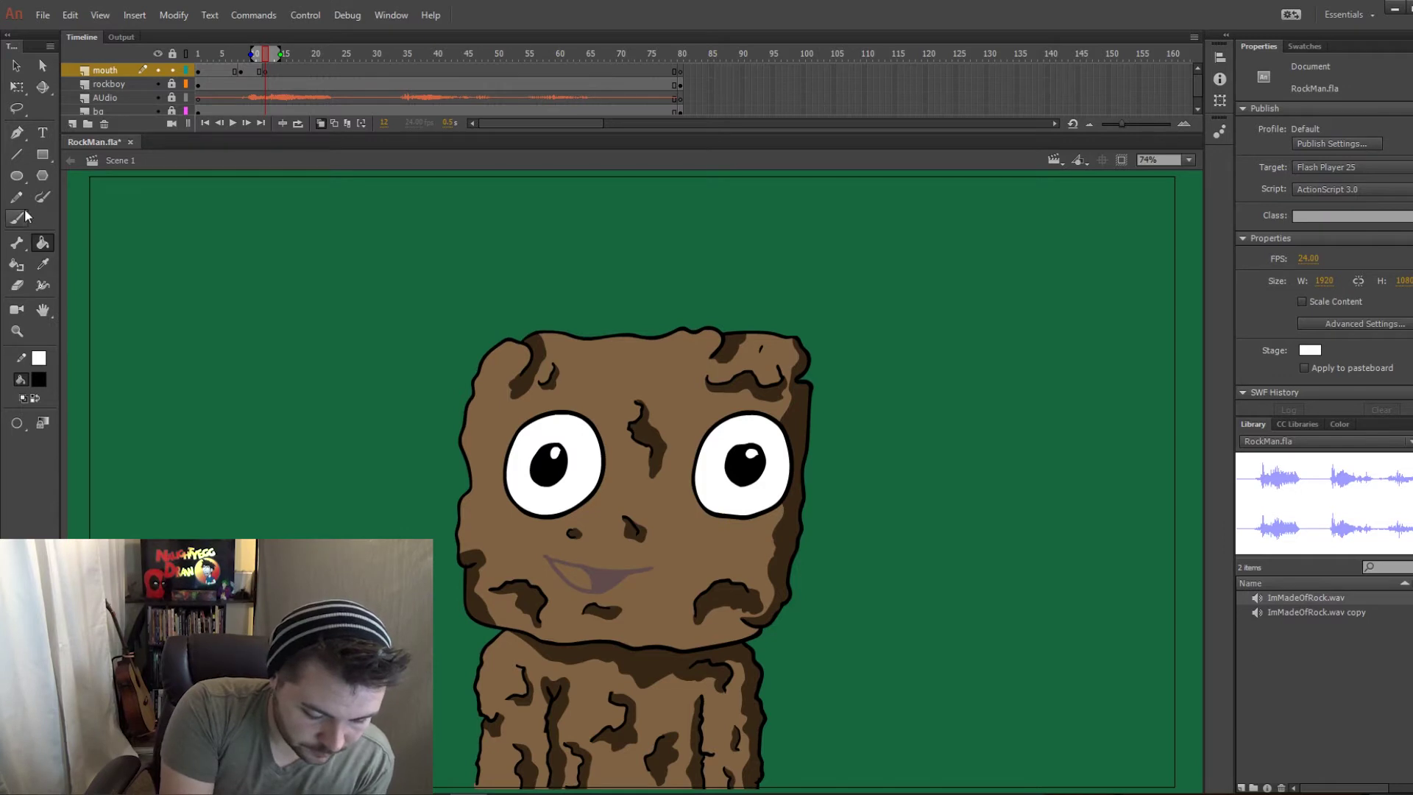
Draw a wide open mouth with lines for teeth below the nose at frame 12 and fill its opening black.
left_click(23, 218)
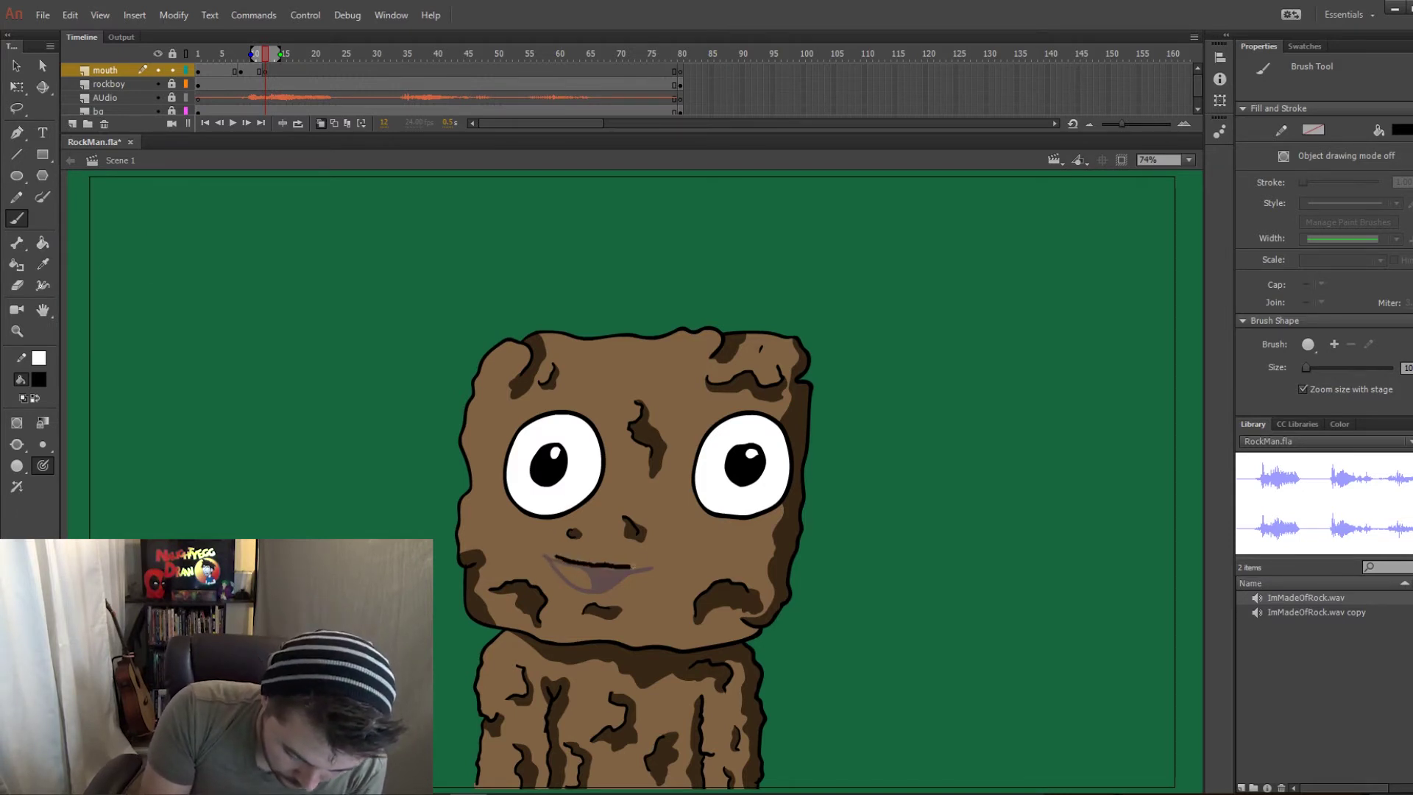
left_click_drag(626, 567, 656, 564)
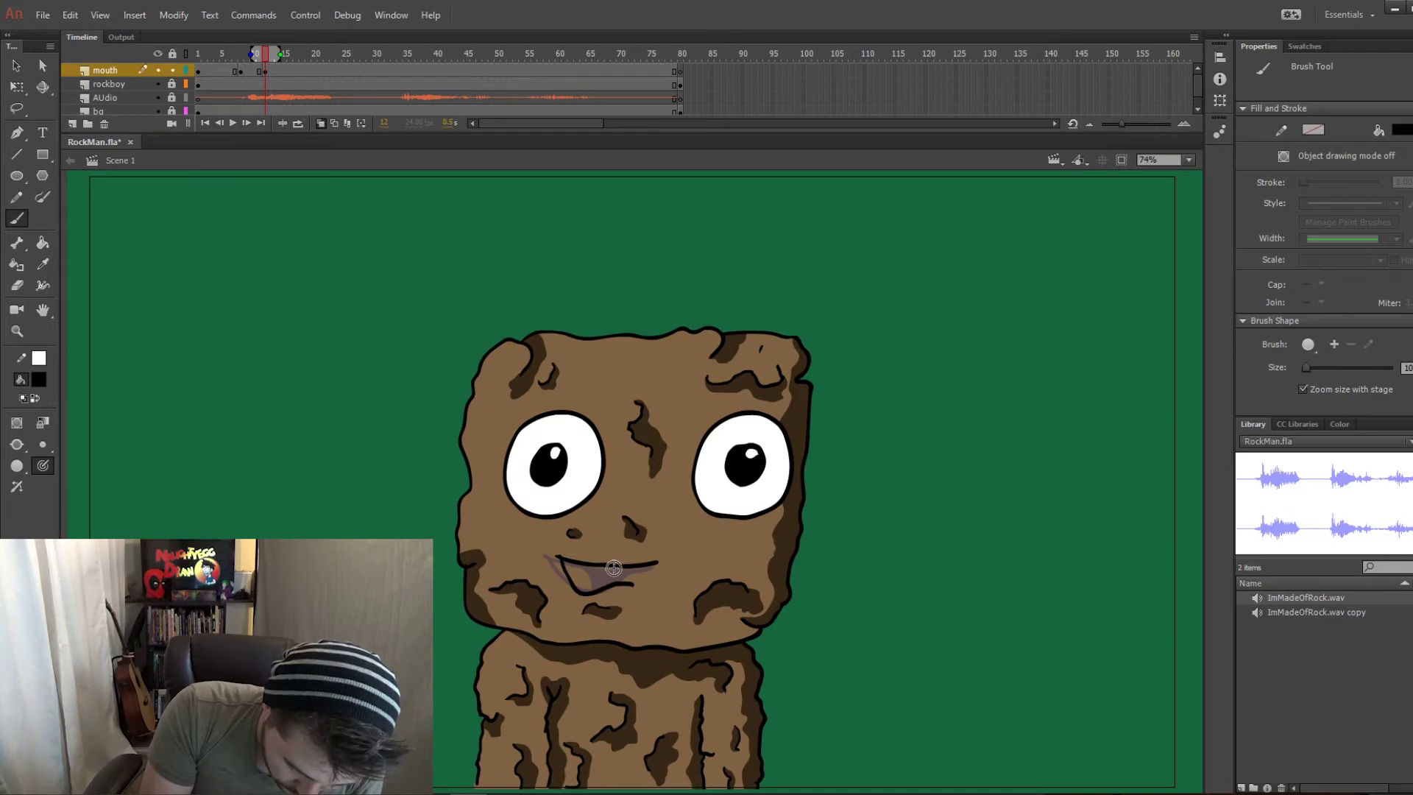
left_click_drag(626, 566, 614, 575)
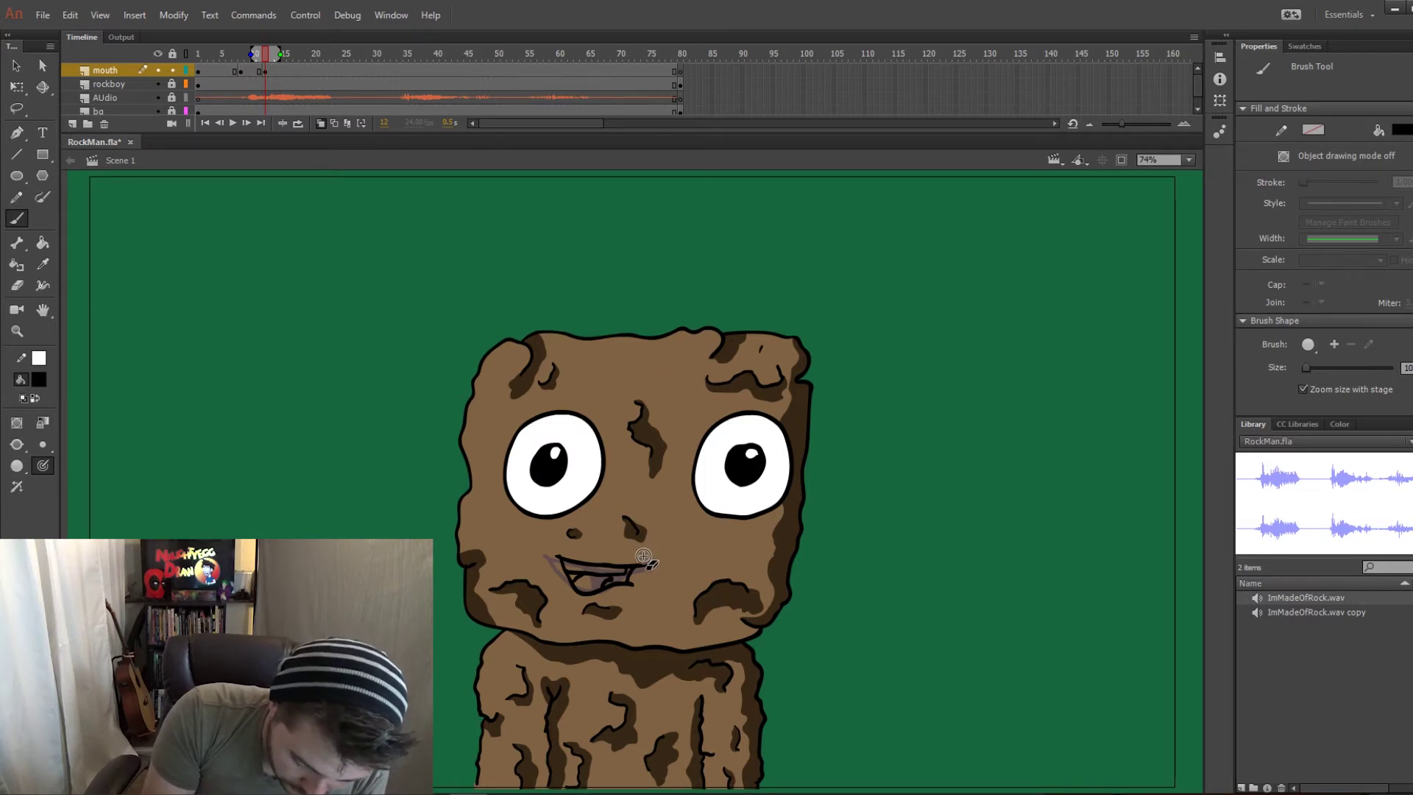
right_click(678, 610)
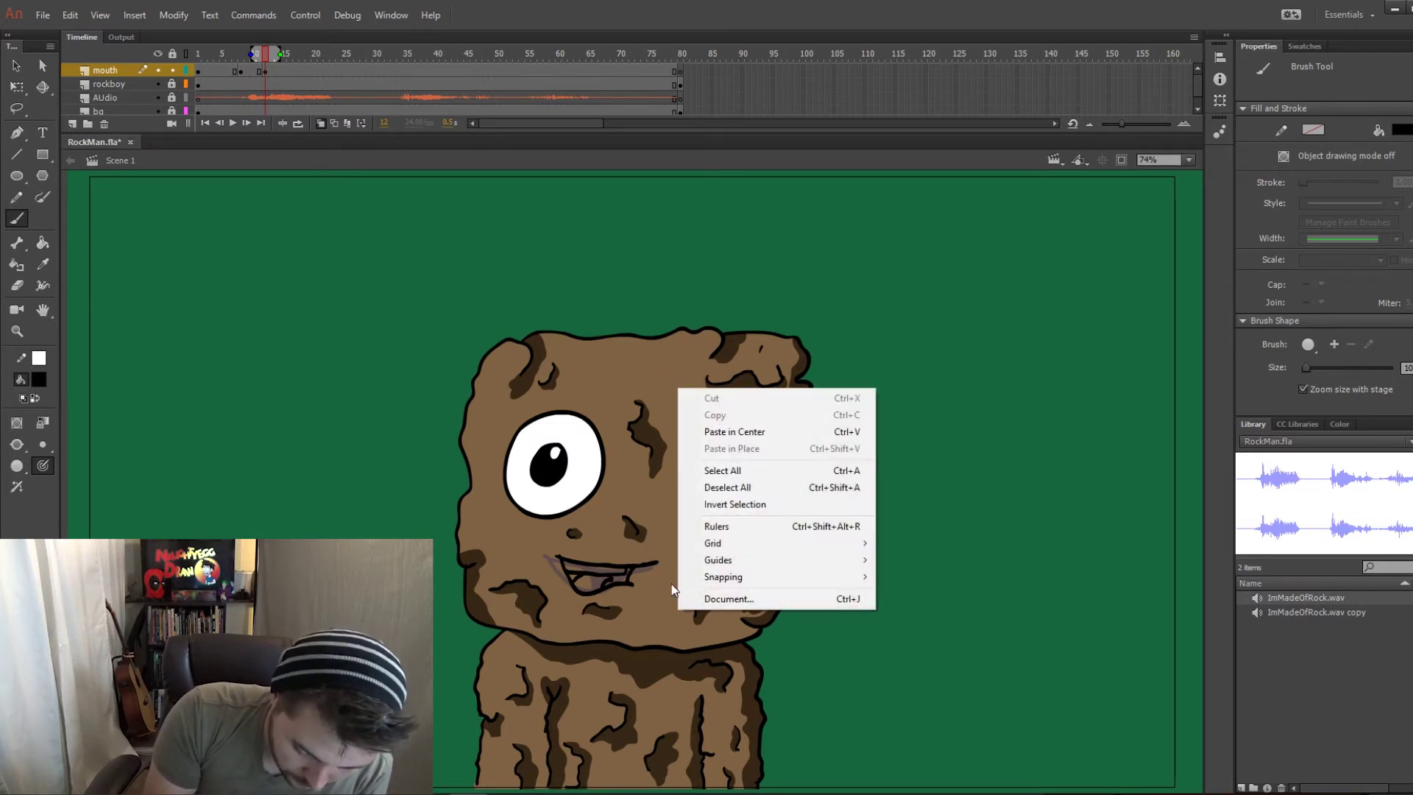
left_click(634, 565)
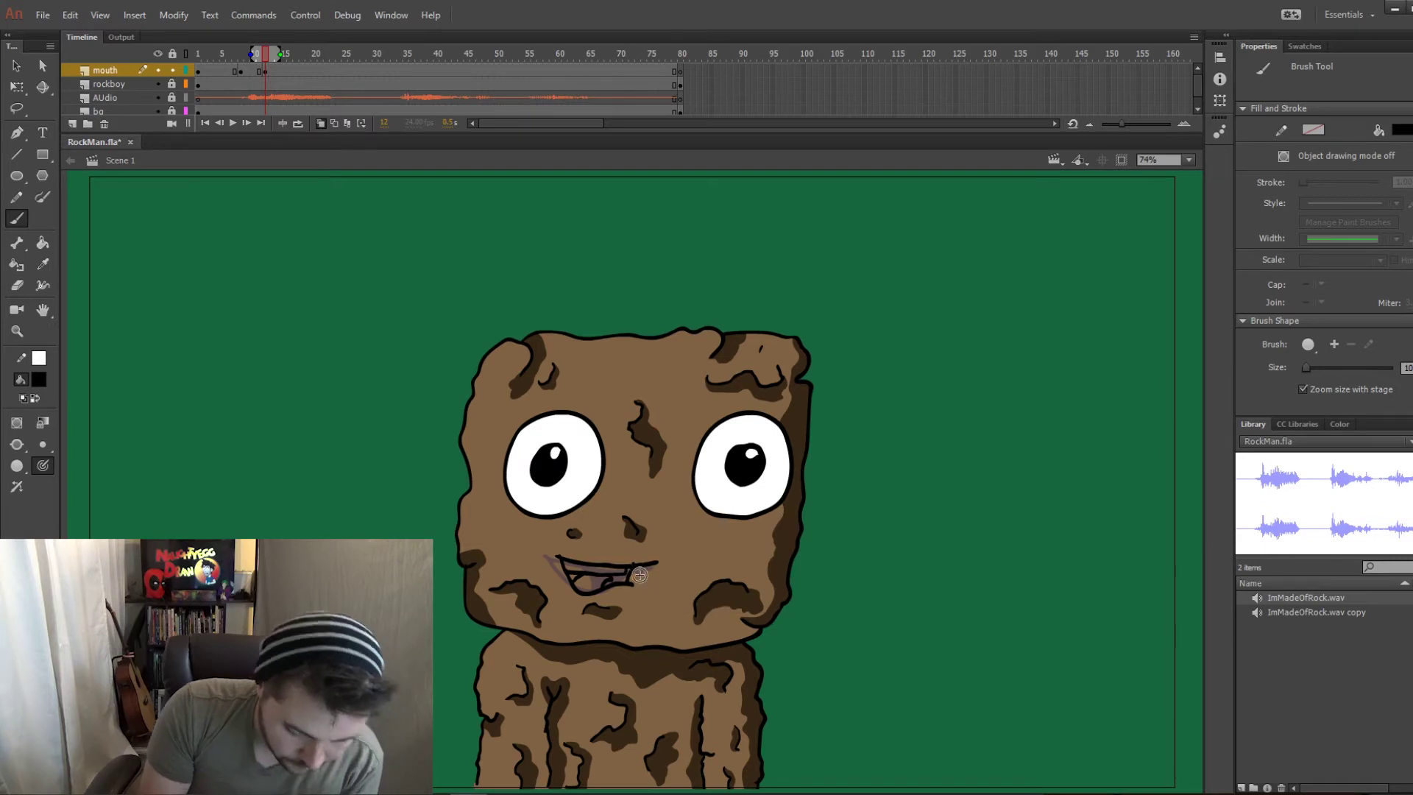
key("ctrl+z")
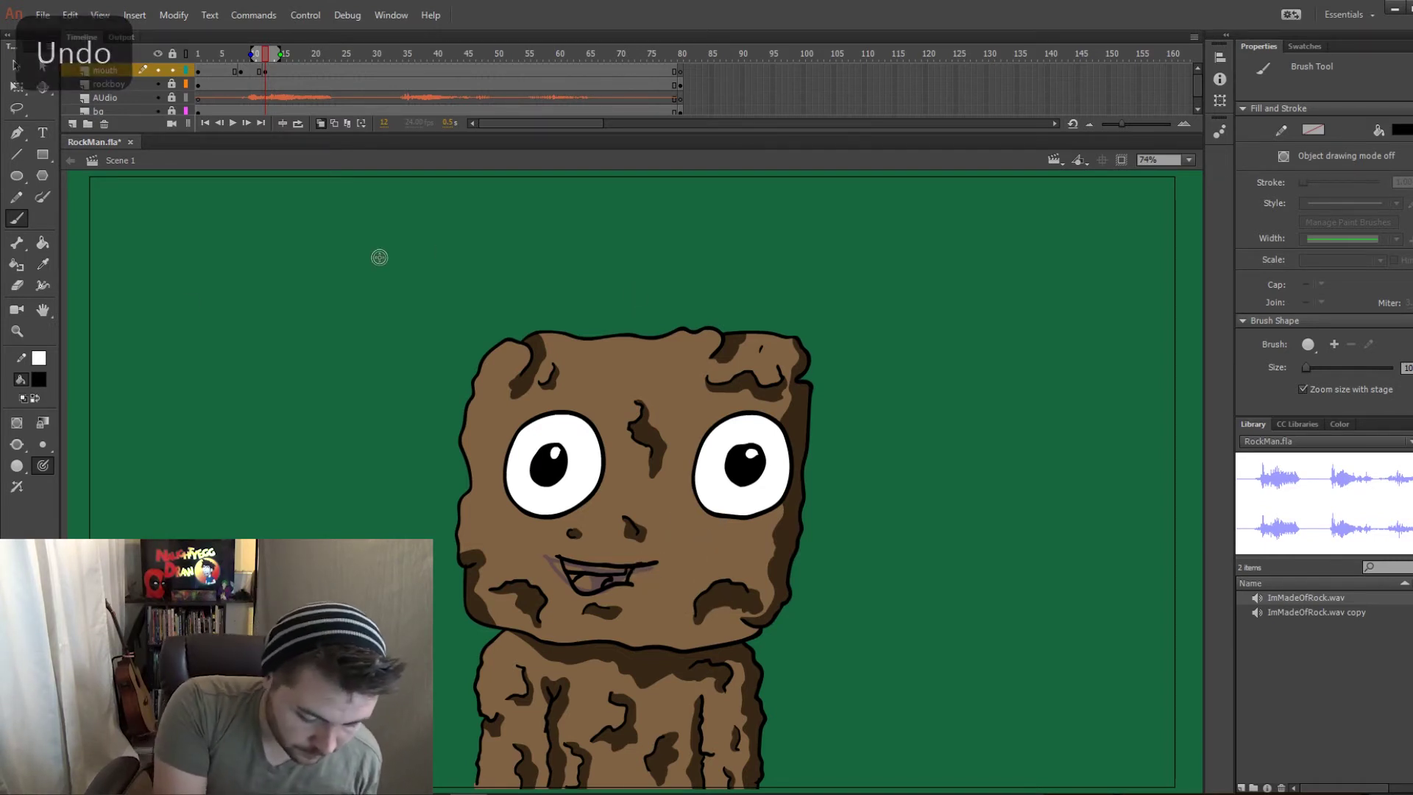
key("k")
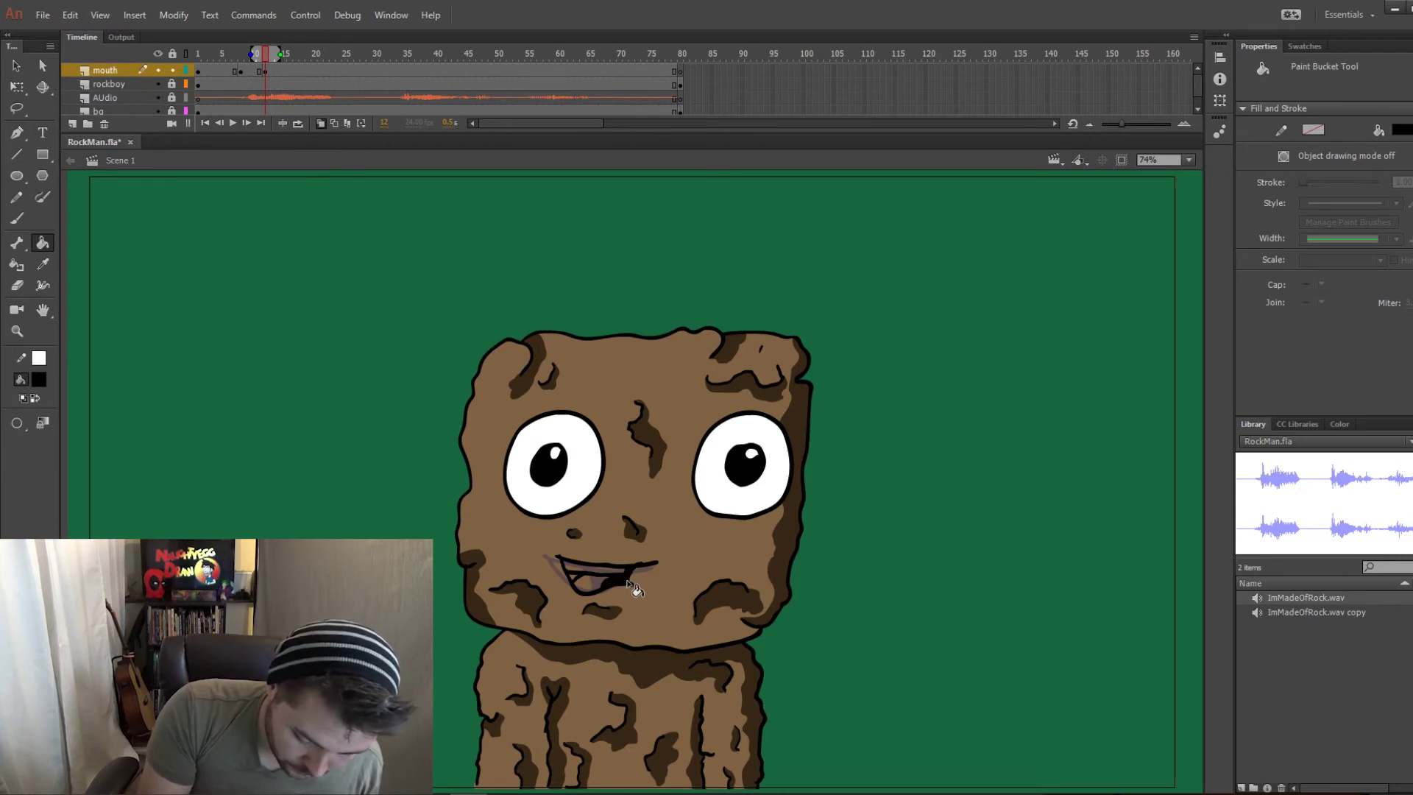
left_click(588, 583)
Shift the mouth keyframe from frame 12 to frame 11 and insert a blank keyframe at frame 13.
left_click_drag(220, 50, 276, 62)
left_click(266, 72)
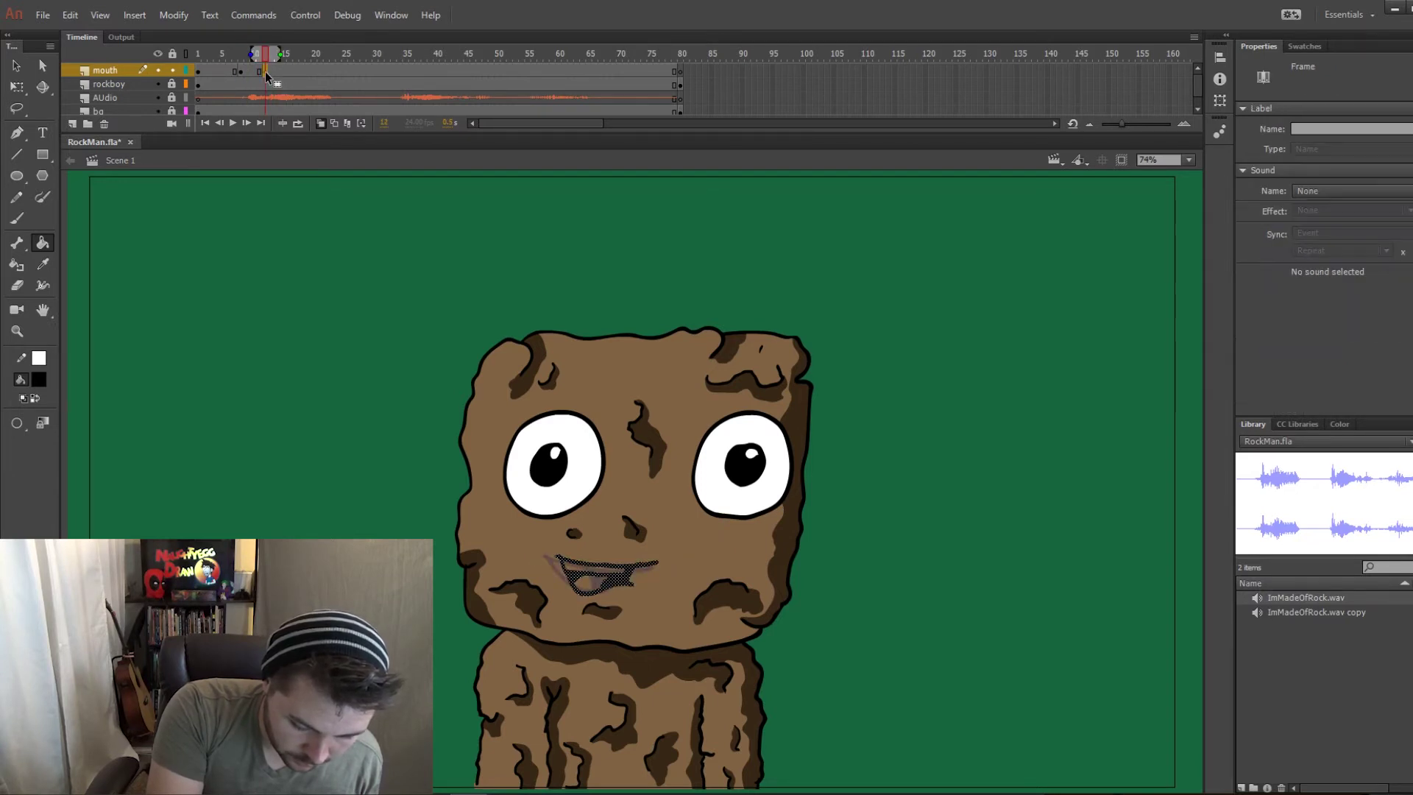
mouse_move(283, 53)
left_mouse_down()
mouse_move(244, 56)
mouse_move(271, 54)
left_mouse_up()
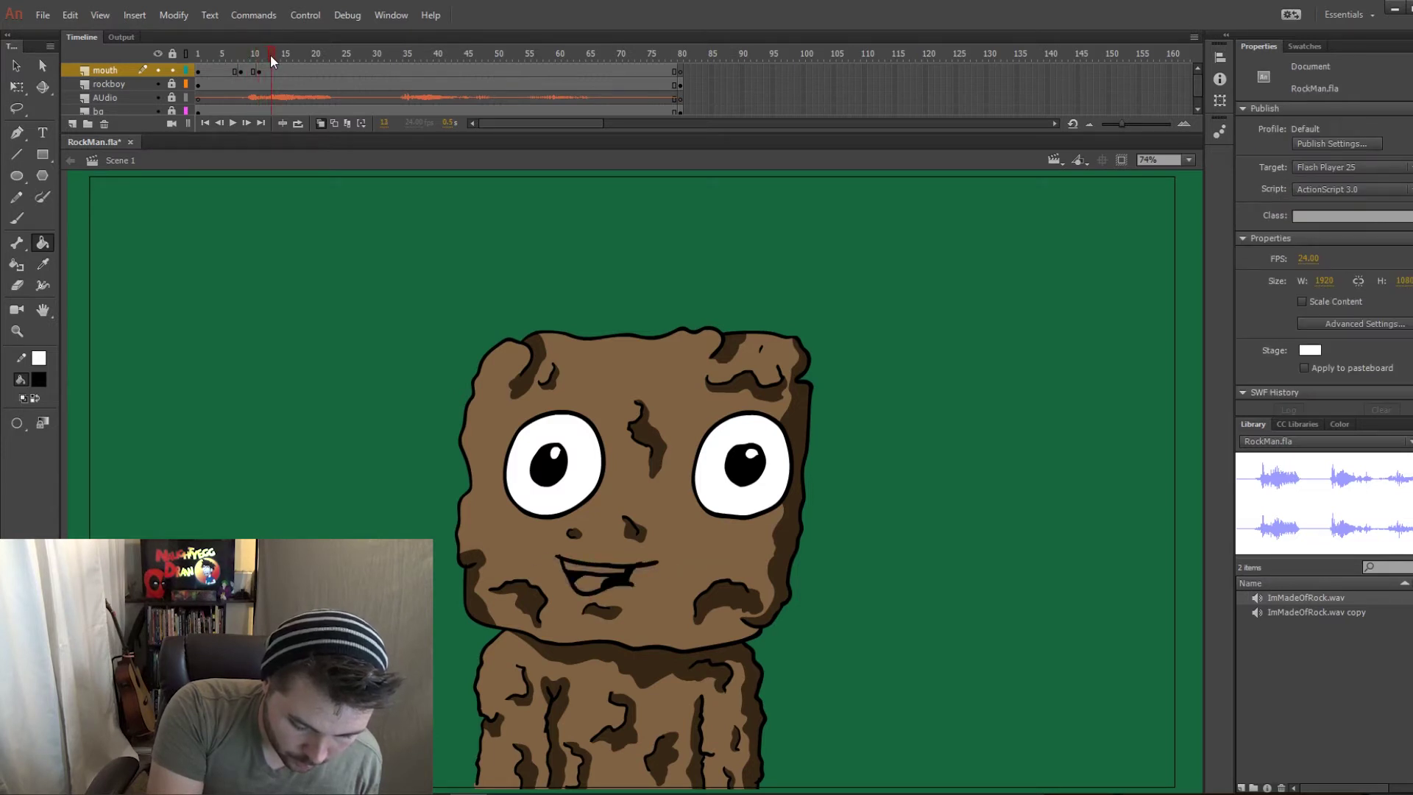
key("F7")
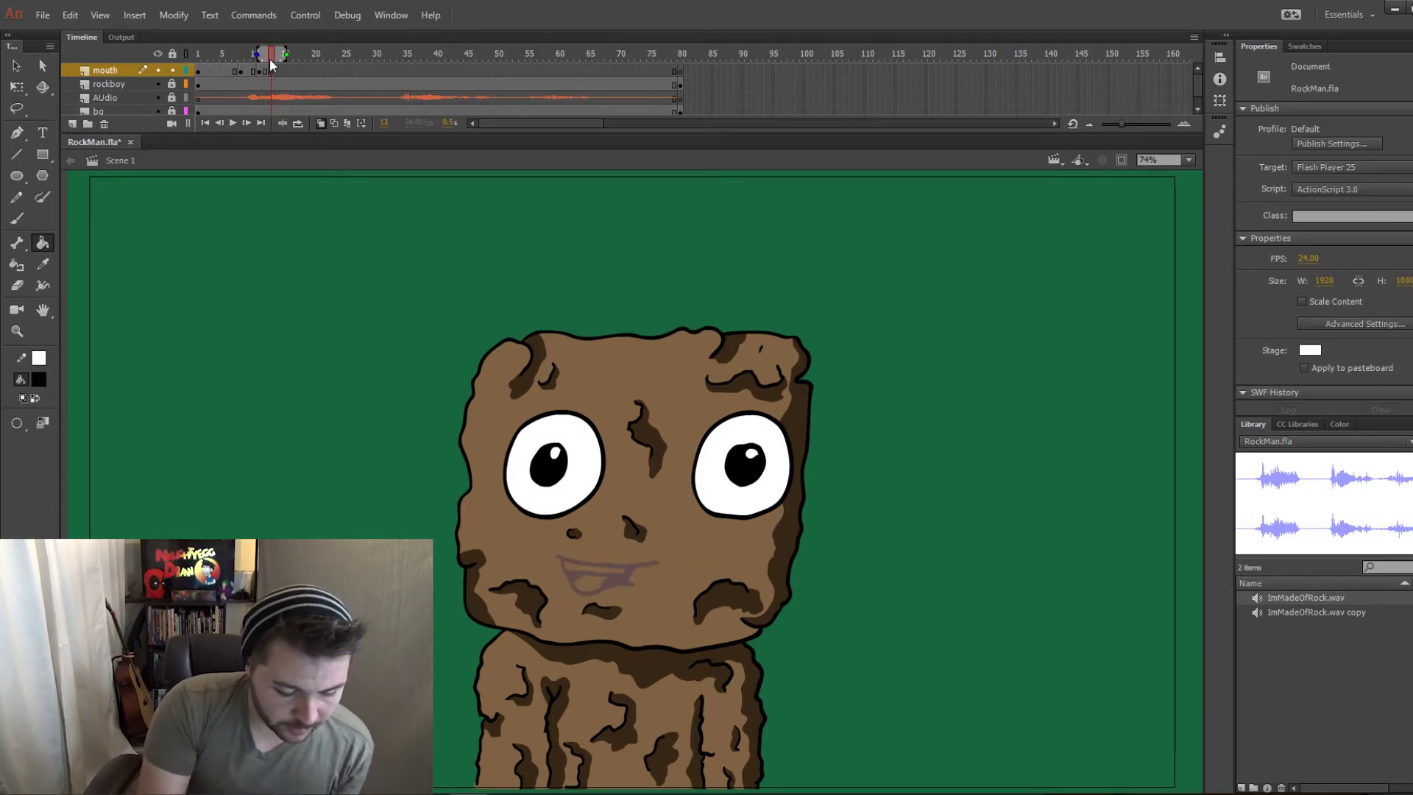
Draw a small, rounded, puckered mouth below the nose for the keyframe at frame 13.
left_click(17, 218)
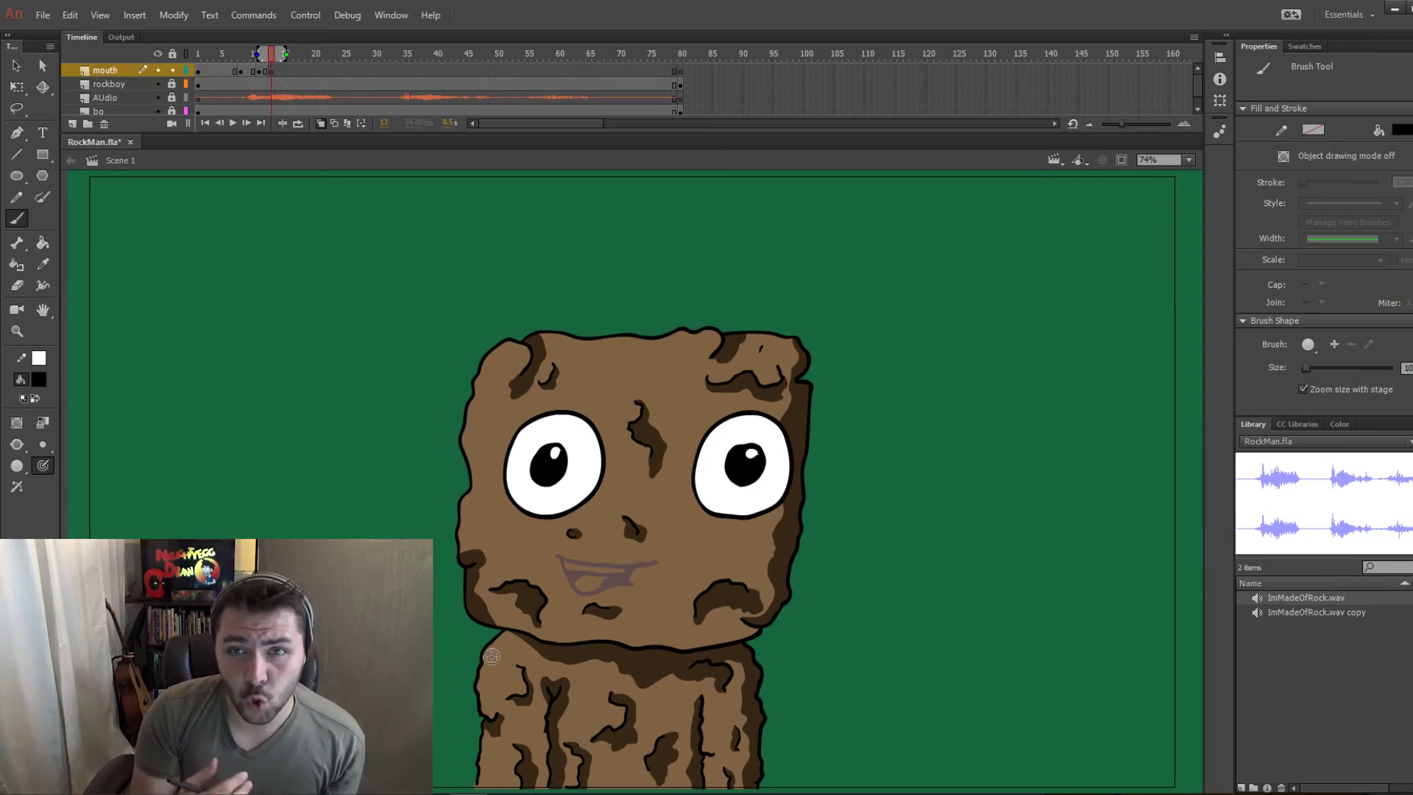
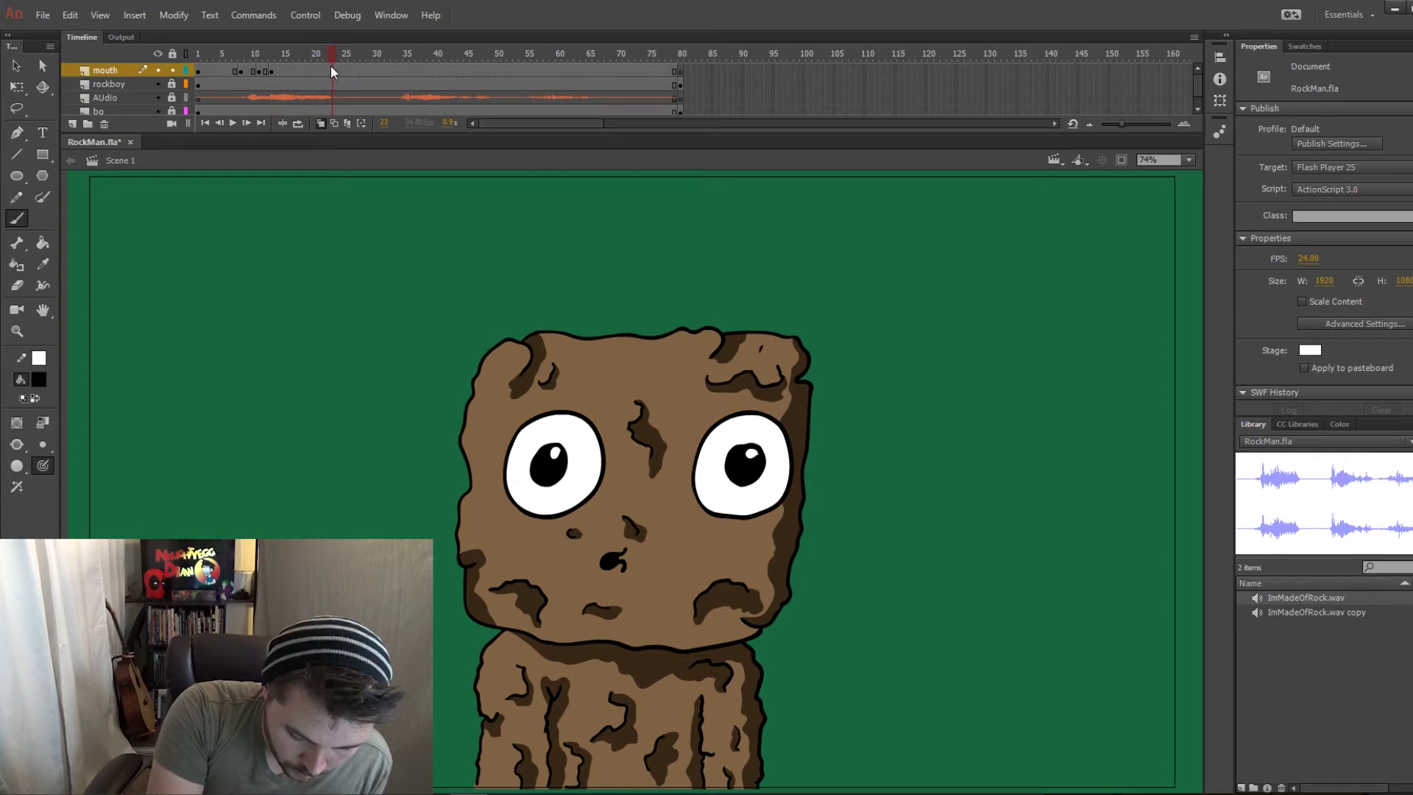
left_click(320, 123)
left_click_drag(596, 565, 612, 564)
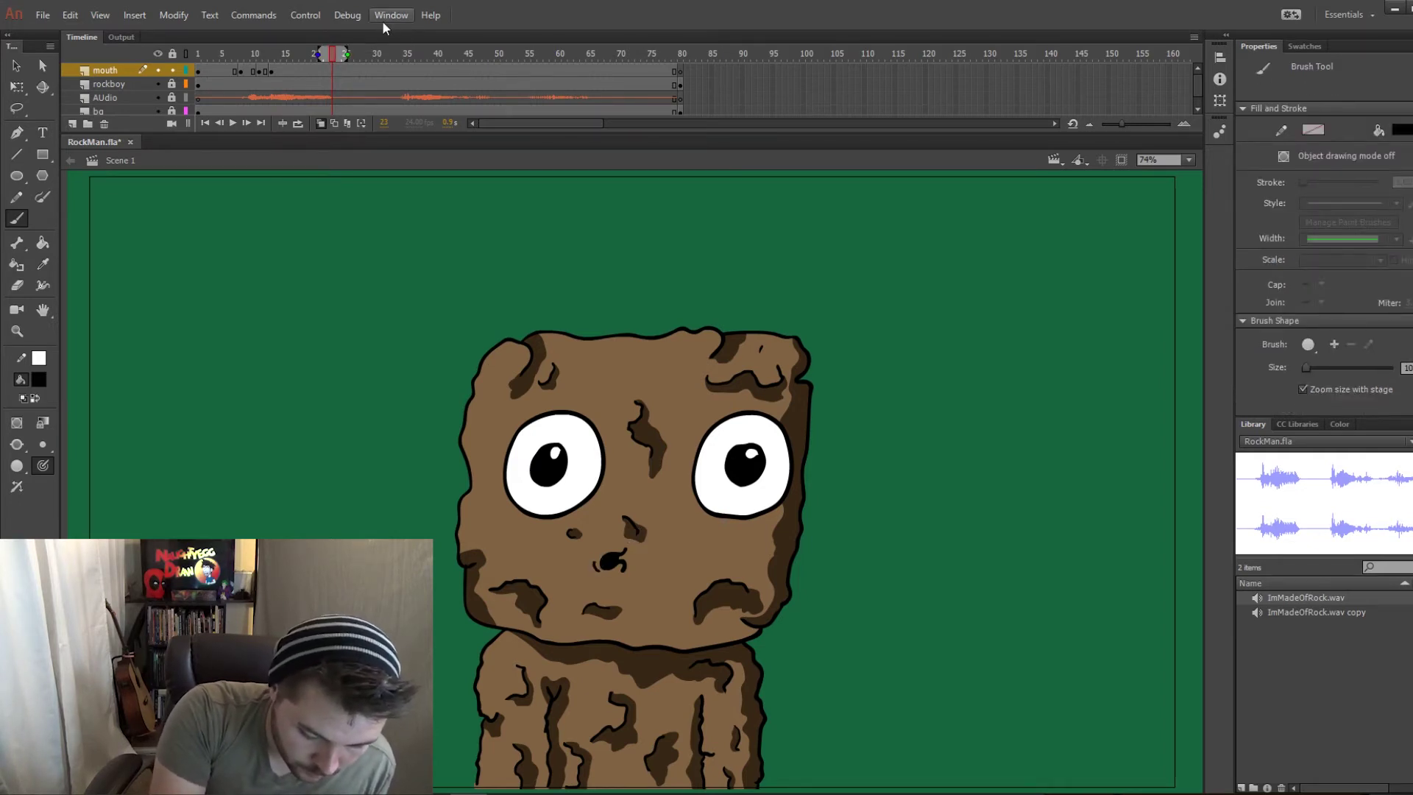
Insert a blank keyframe at frame 23 of the mouth layer and draw a thin closed smile over the onion-skinned mouth.
mouse_move(297, 55)
left_mouse_down()
mouse_move(273, 53)
mouse_move(316, 58)
left_mouse_up()
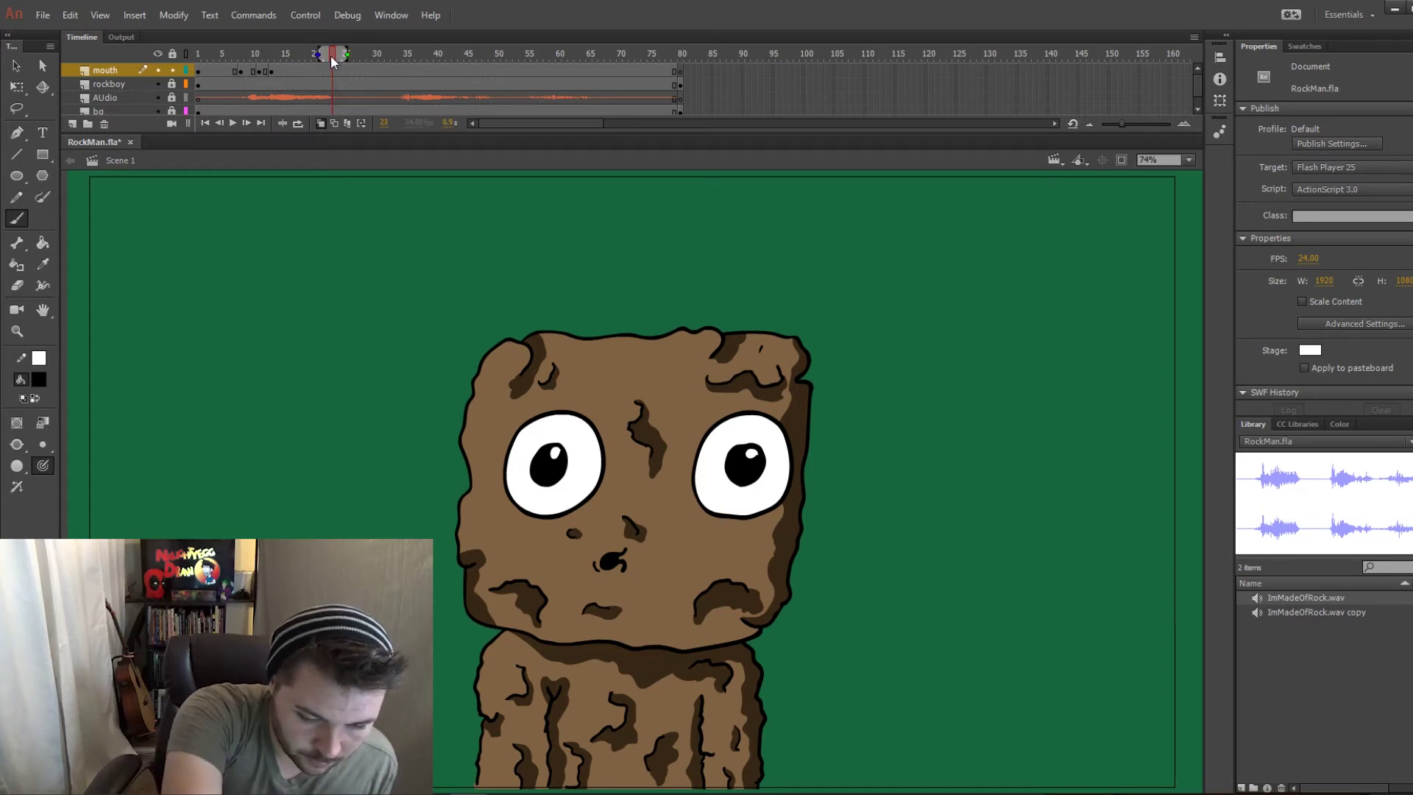
key("F7")
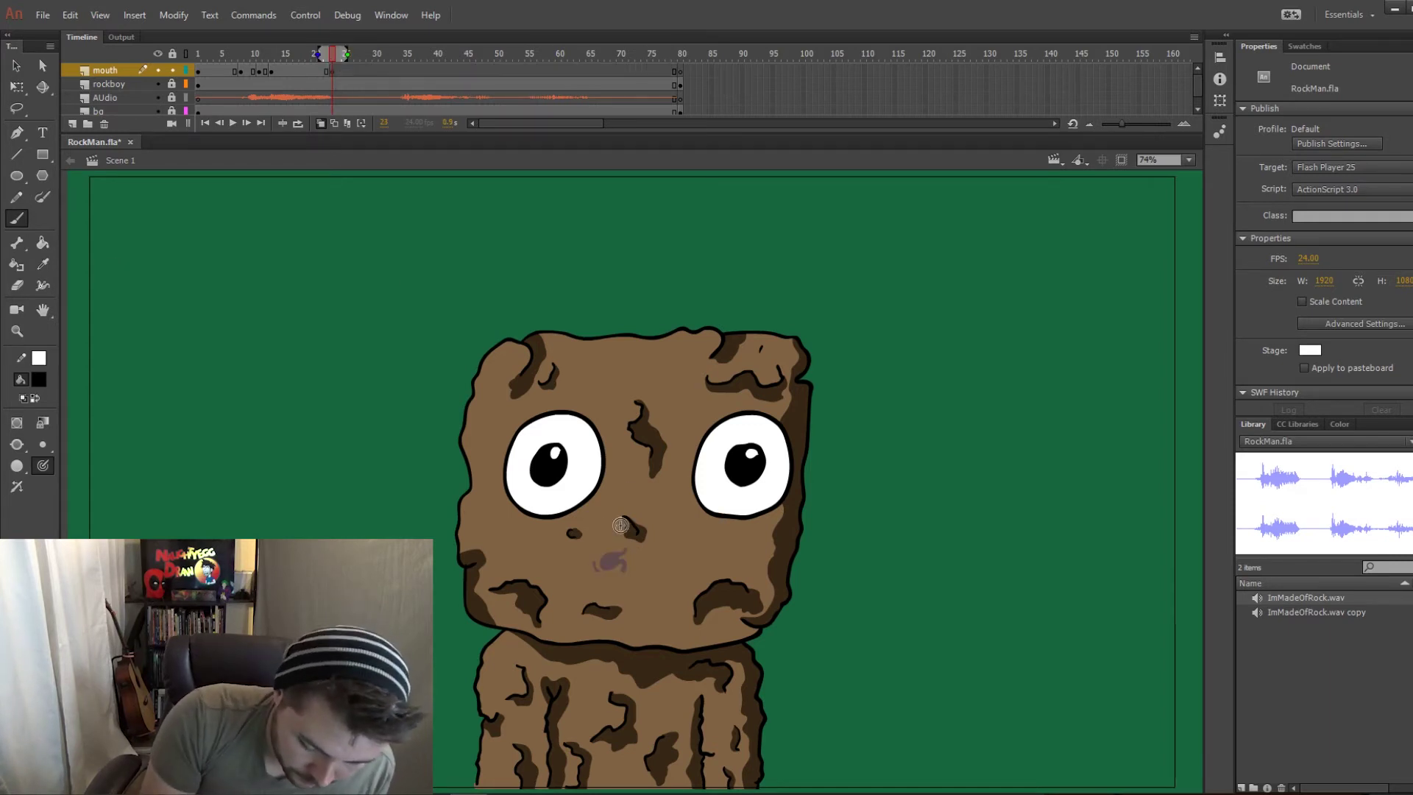
mouse_move(568, 557)
left_mouse_down()
mouse_move(623, 567)
mouse_move(659, 559)
left_mouse_up()
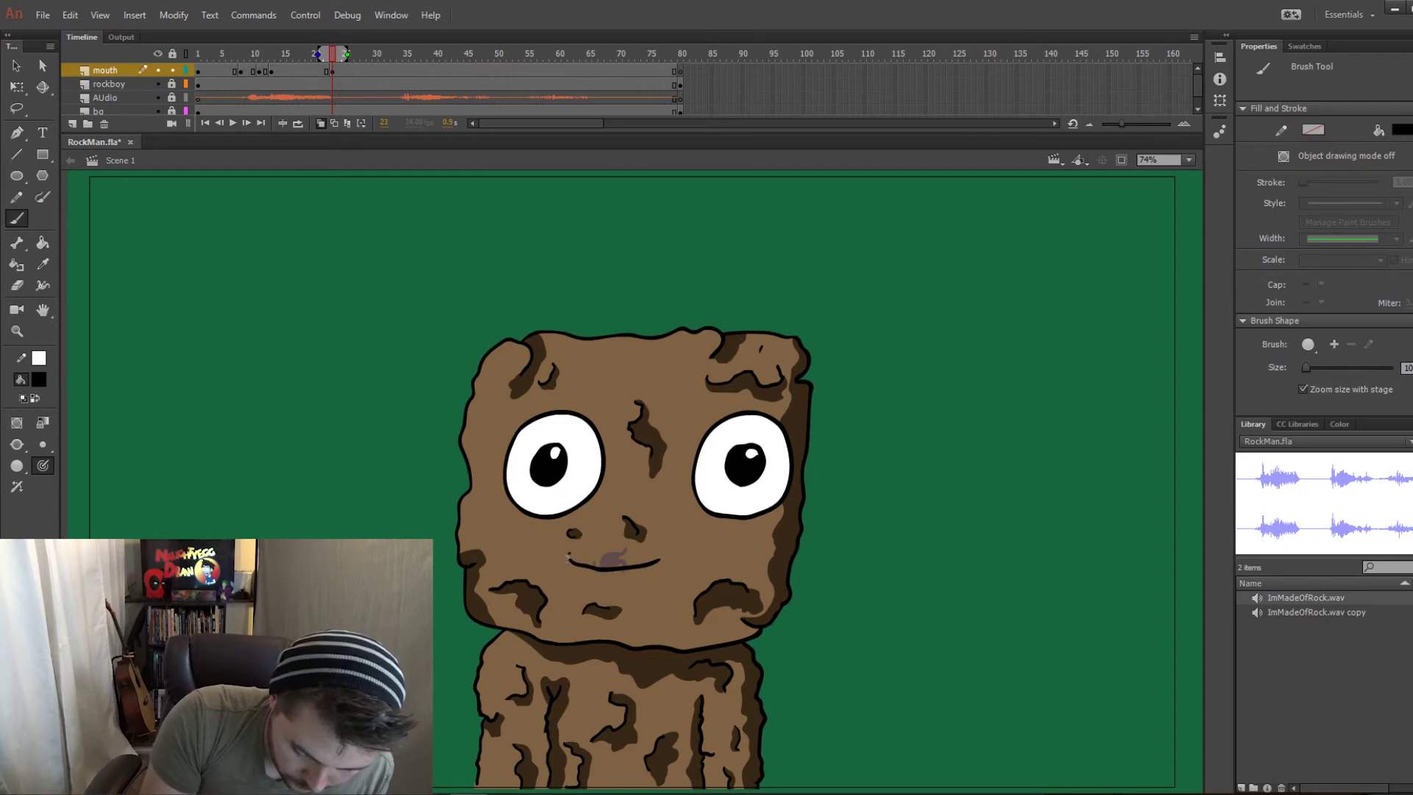
Scrub the audio from frame 13 onward and insert a blank keyframe at frame 34 of the mouth layer with onion skinning on.
left_click(277, 53)
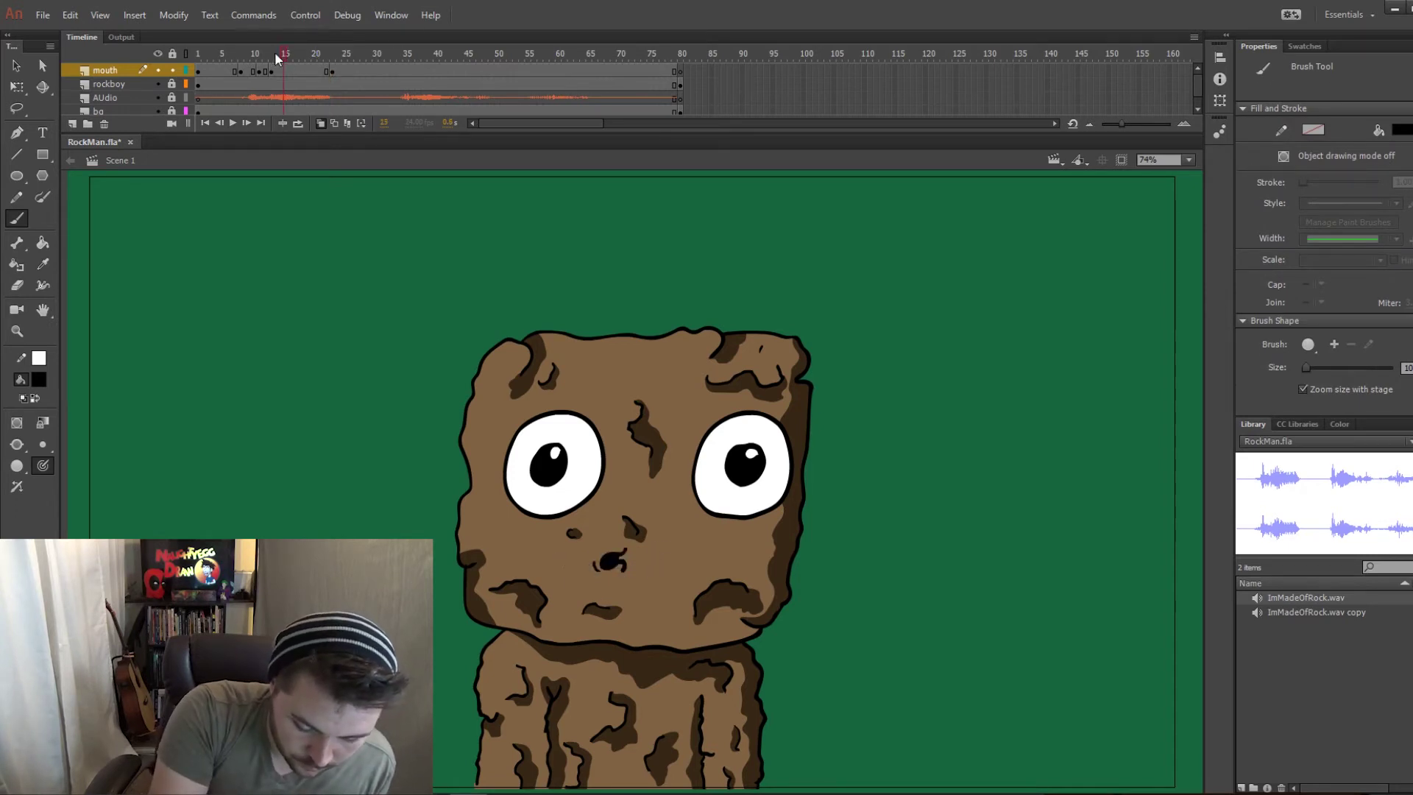
left_click_drag(275, 52, 346, 60)
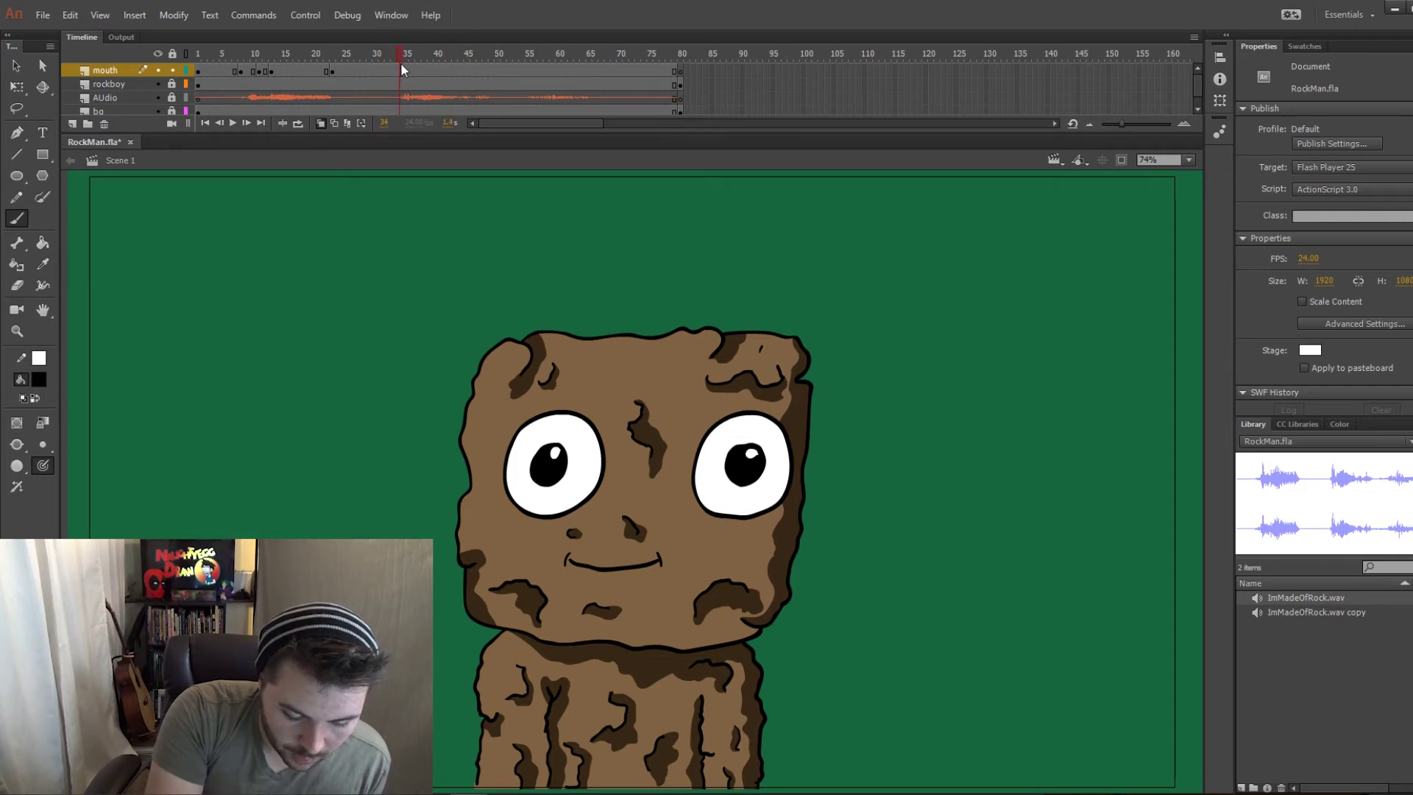
key("alt+shift+o")
key("F6")
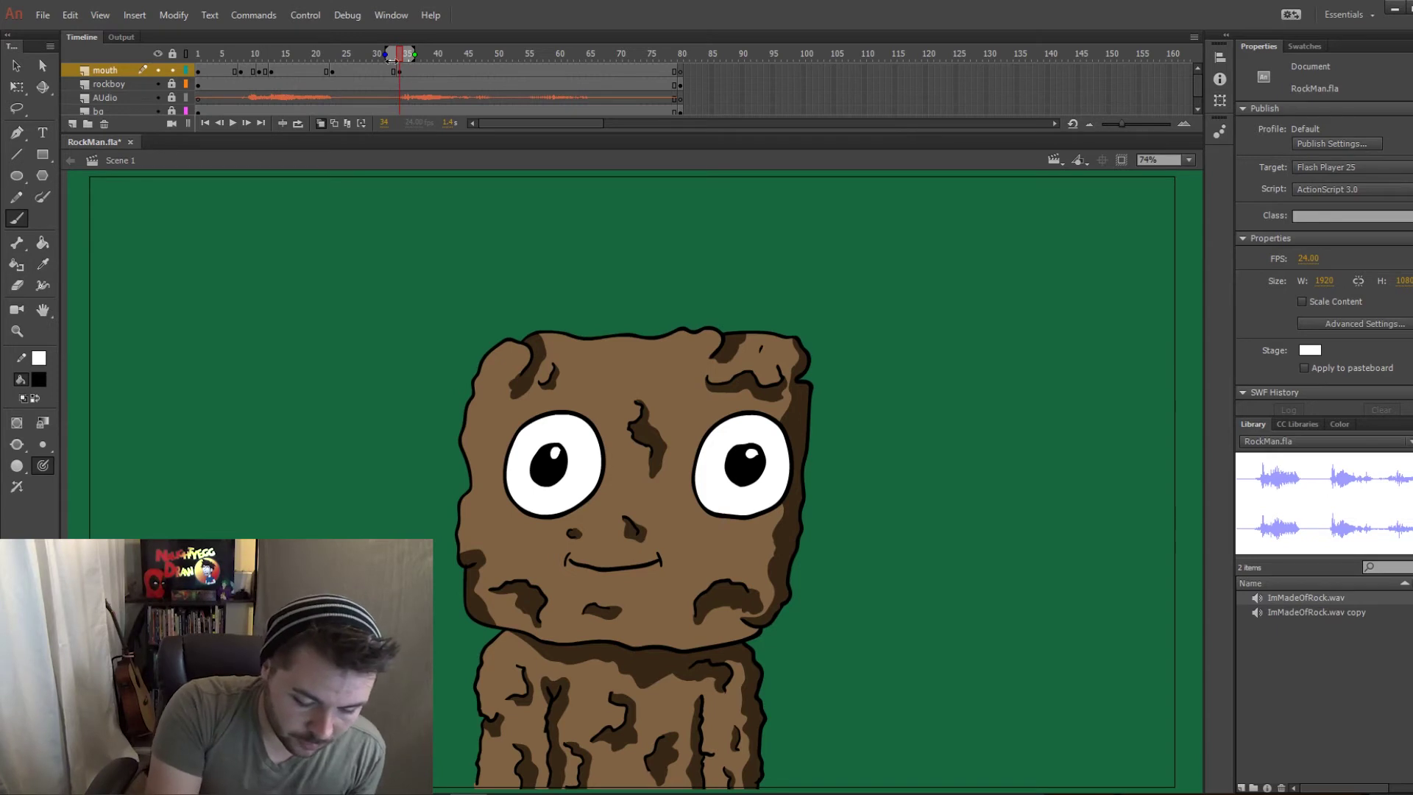
key("F7")
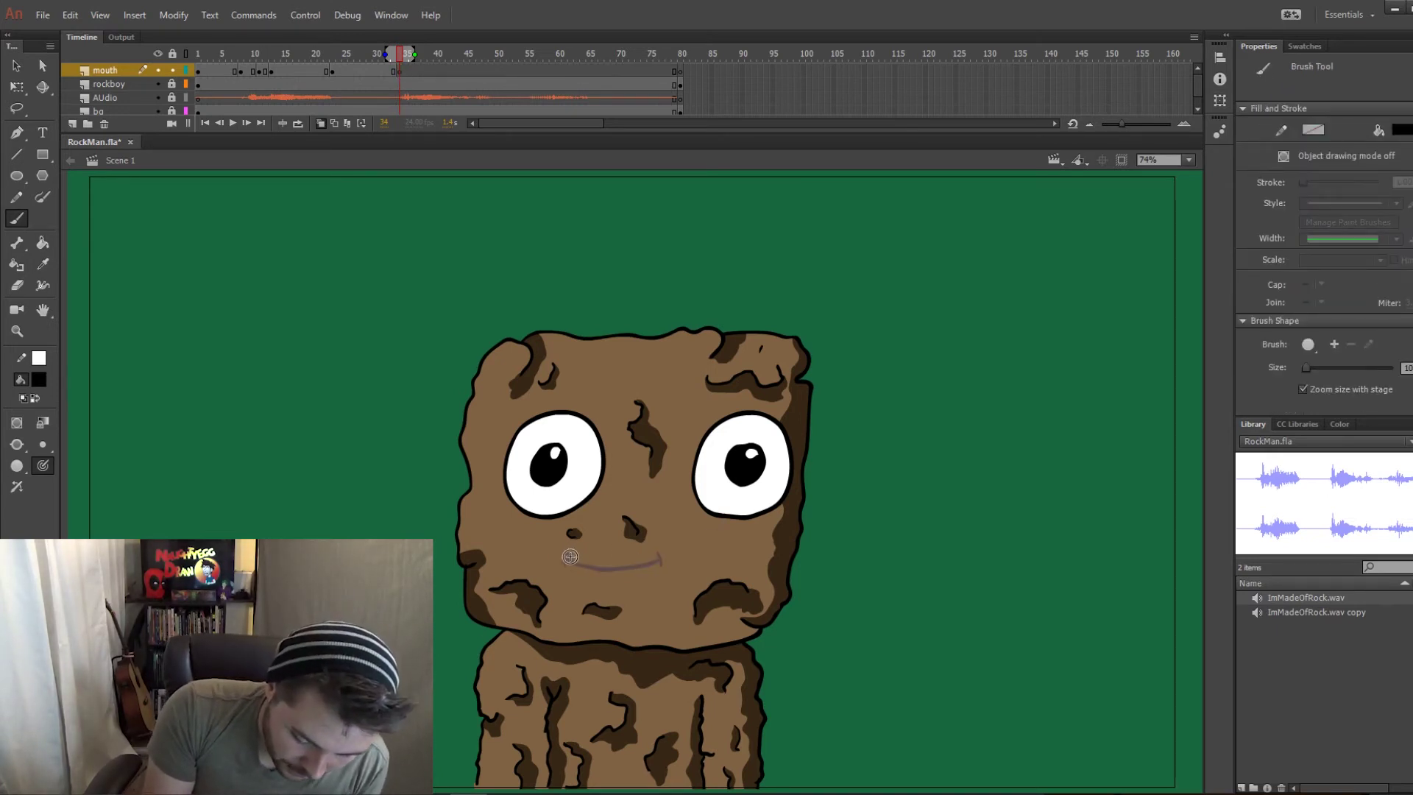
Draw an open smiling mouth at frame 34, divide it with an inner line and fill the opening black.
mouse_move(573, 555)
left_mouse_down()
mouse_move(665, 560)
mouse_move(571, 559)
mouse_move(602, 587)
mouse_move(634, 571)
left_mouse_up()
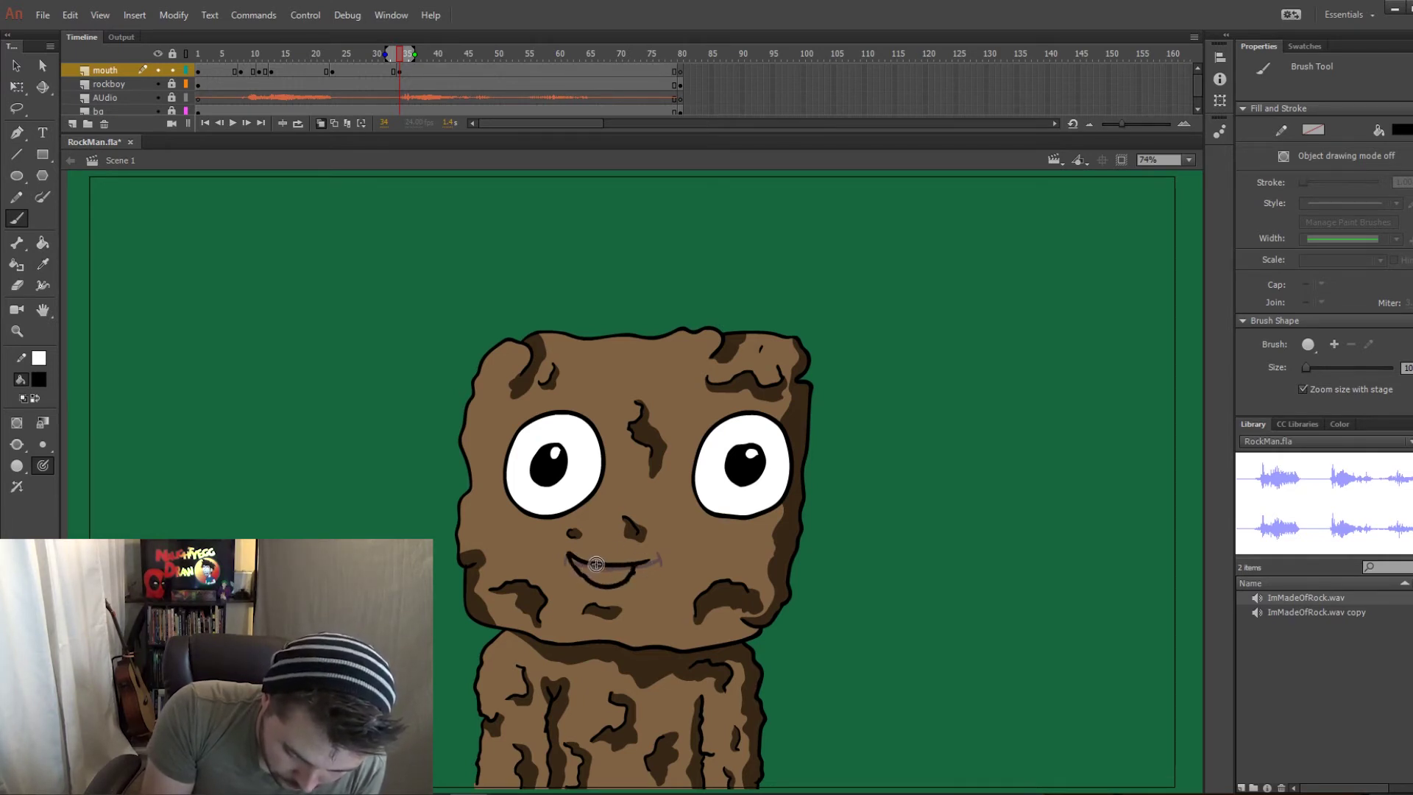
left_click(43, 242)
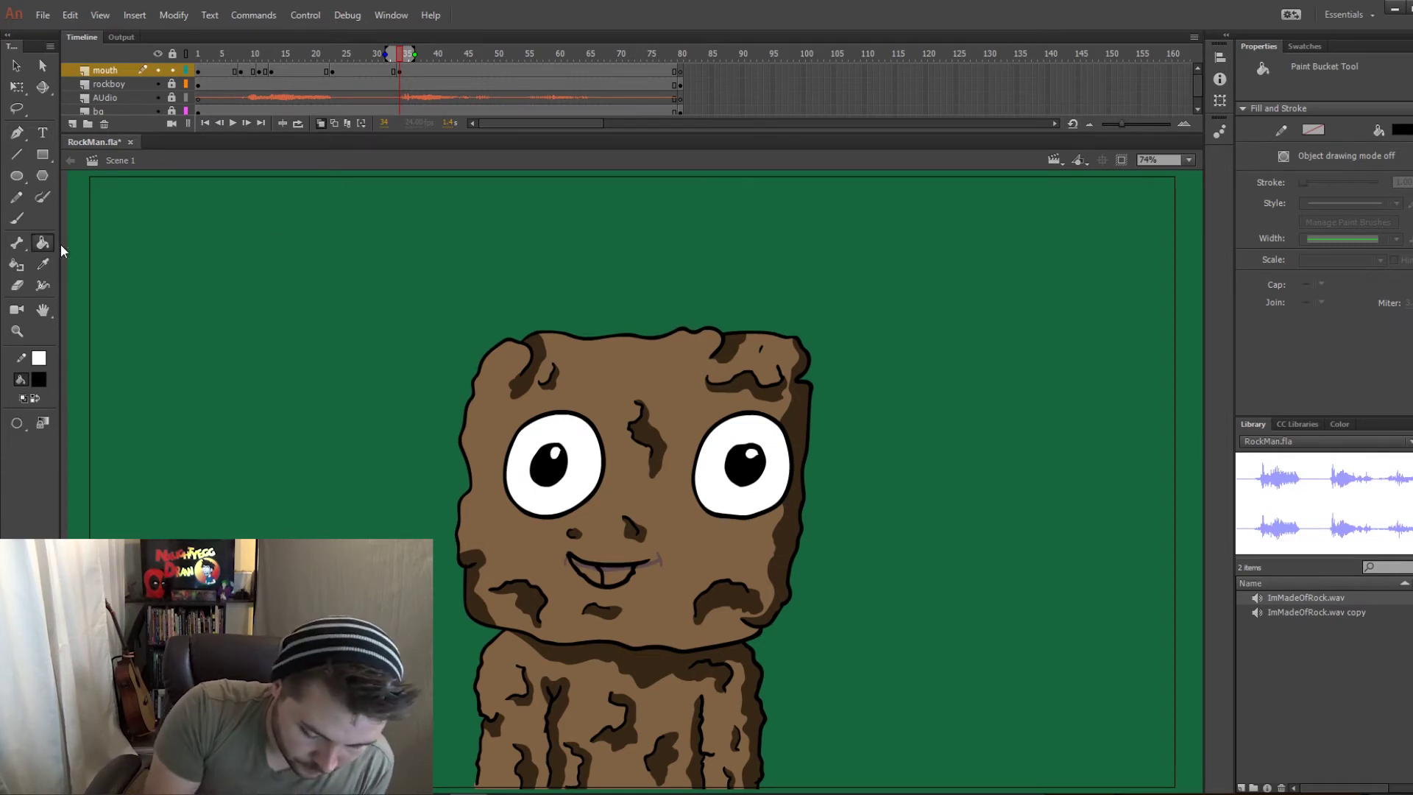
left_click(633, 577)
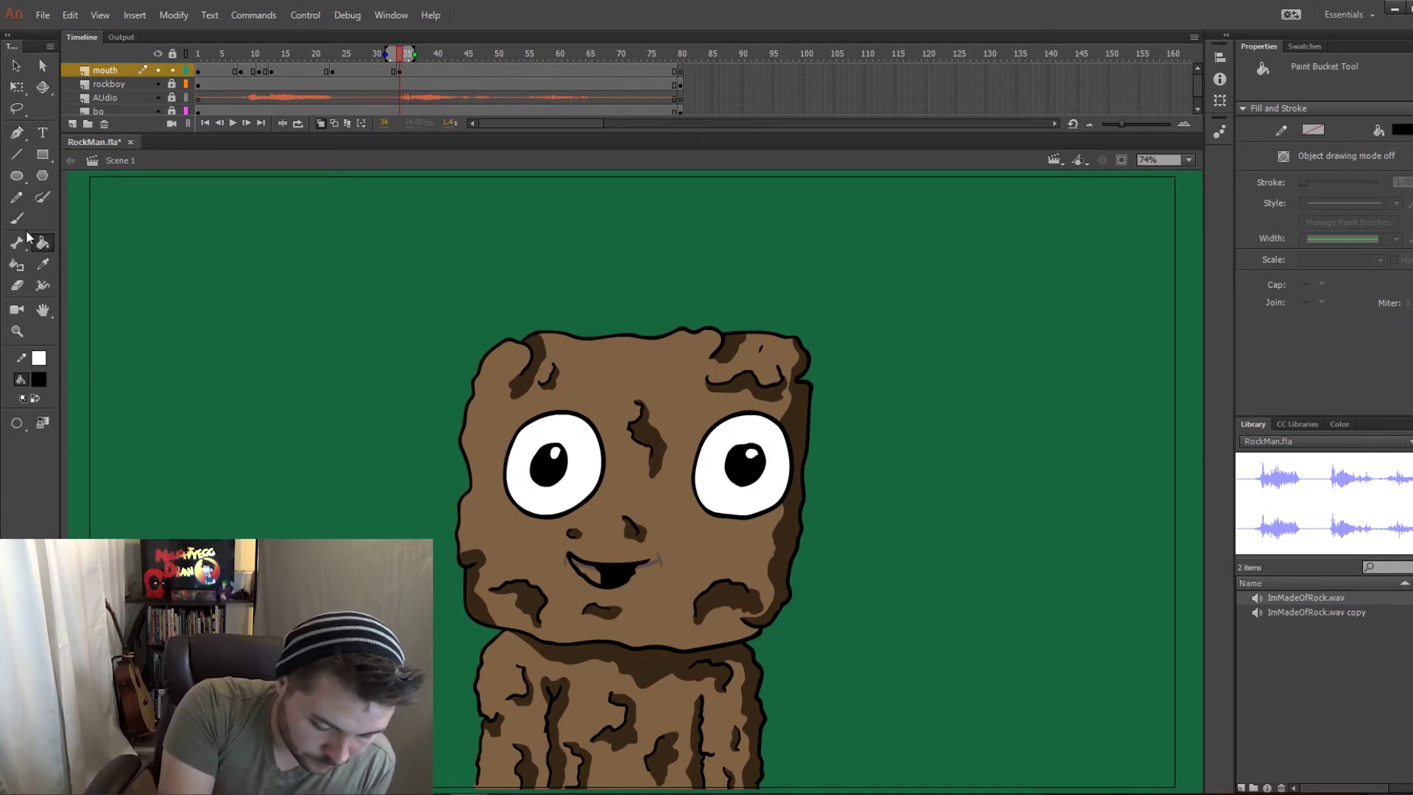
left_click(18, 285)
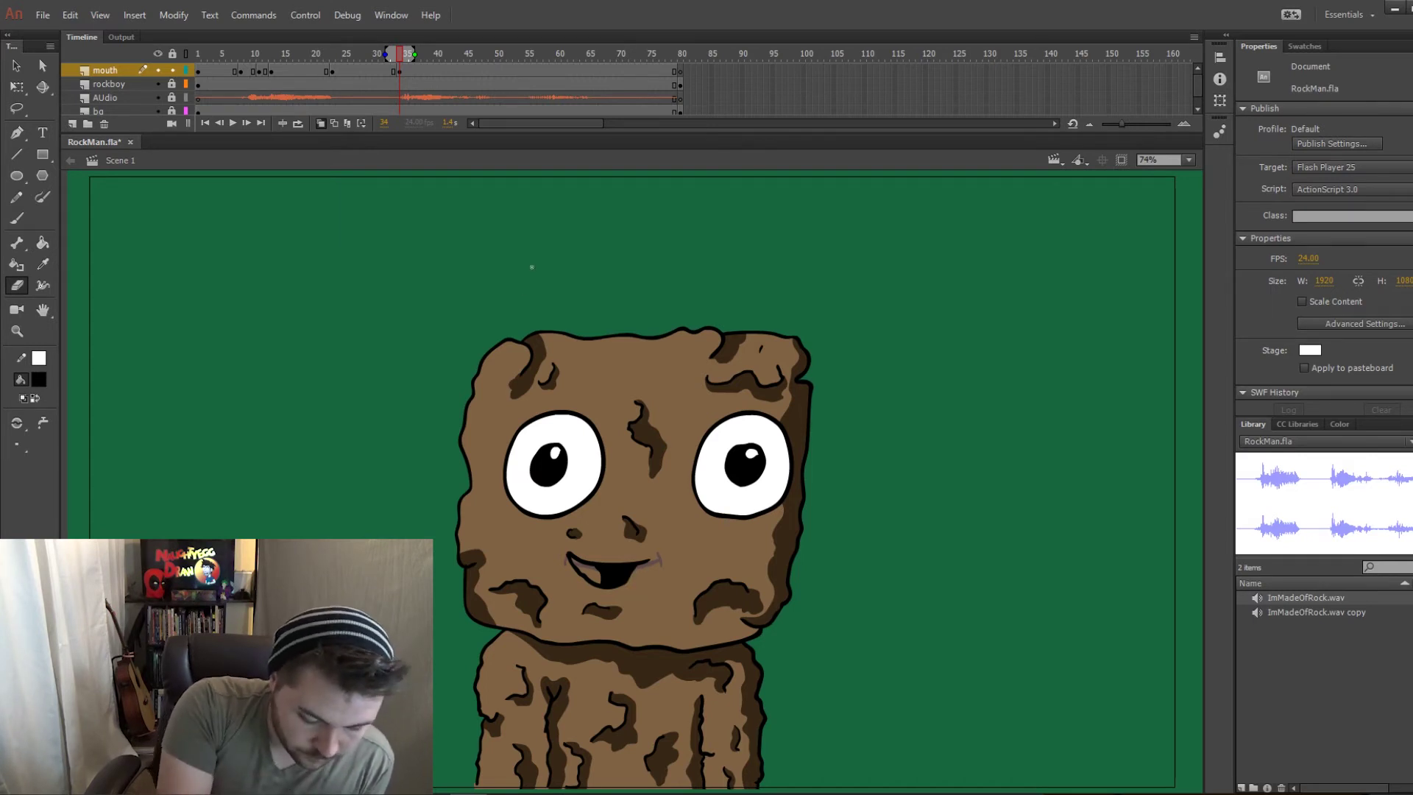
Scrub the audio past frame 34 and insert a blank keyframe at frame 39 of the mouth layer with onion skinning on.
mouse_move(365, 55)
left_mouse_down()
mouse_move(329, 51)
mouse_move(422, 60)
left_mouse_up()
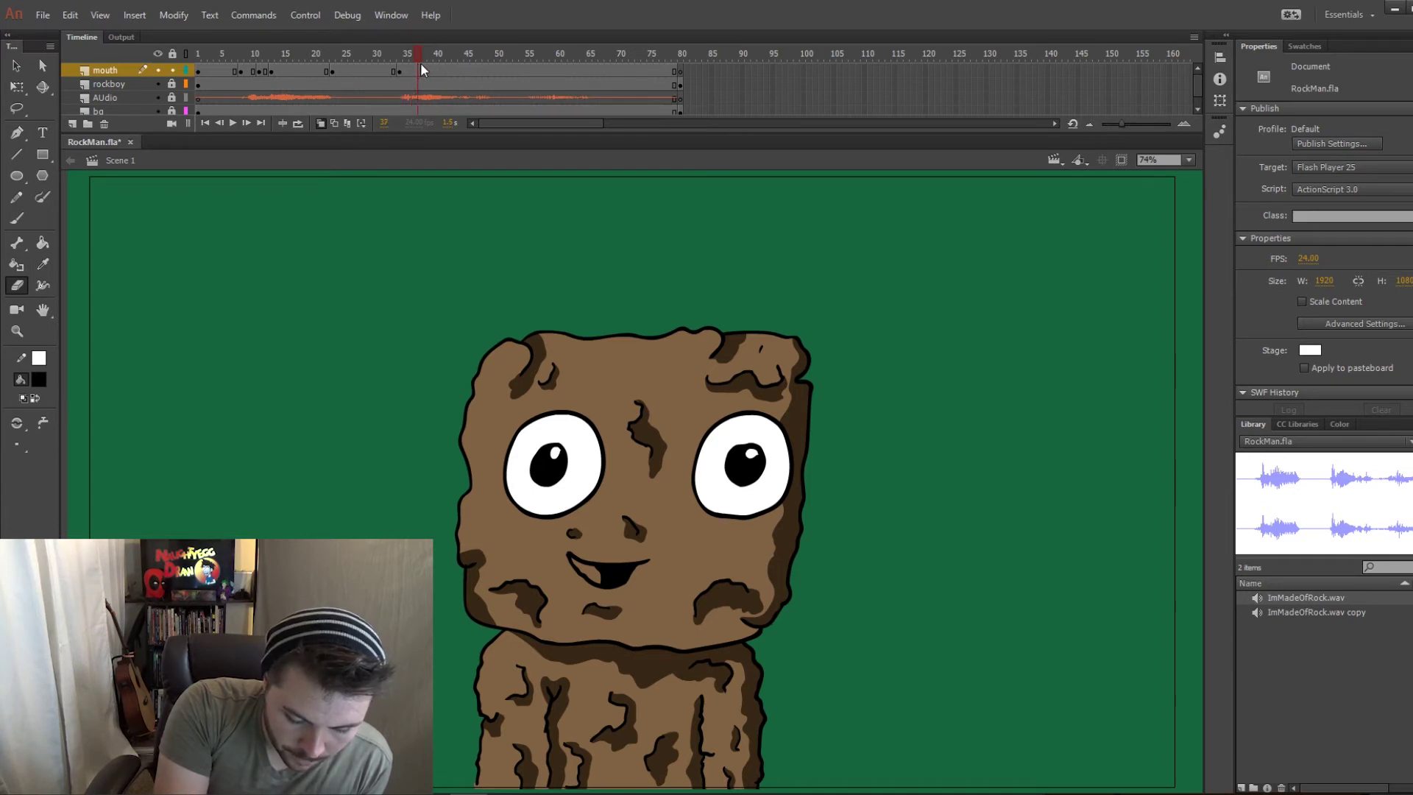
left_click(320, 123)
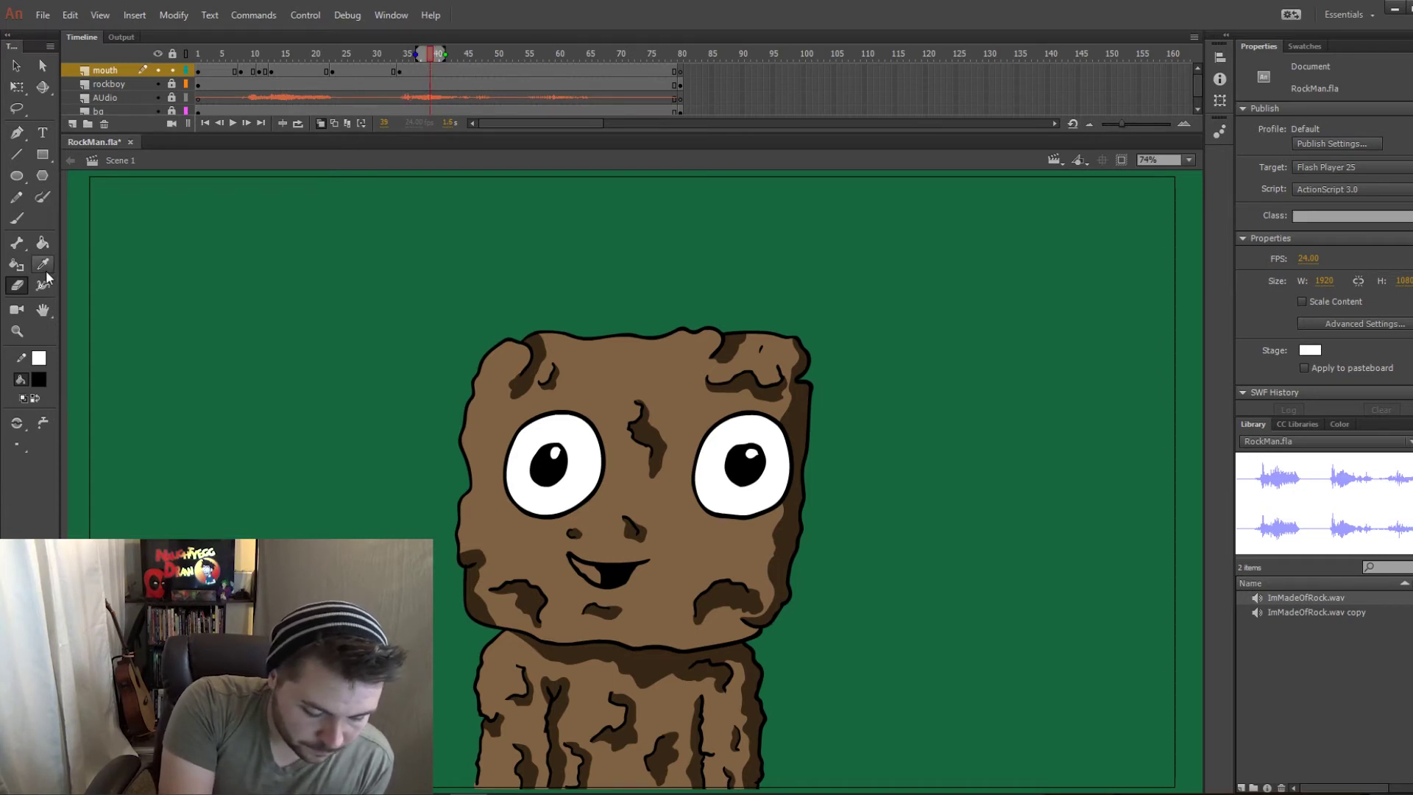
key("F7")
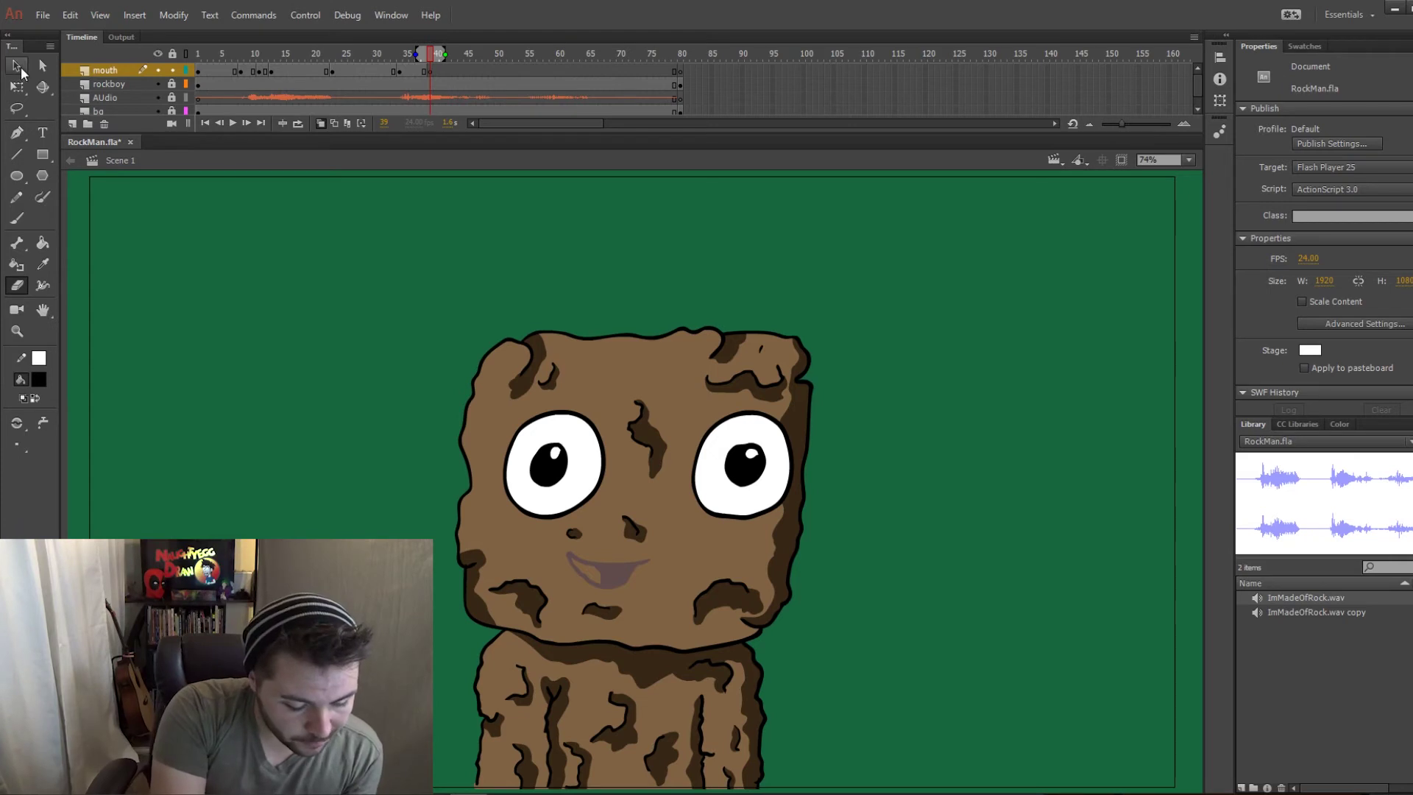
Draw a nearly closed mouth line at frame 39 with short vertical tooth strokes near its right end.
left_click(17, 218)
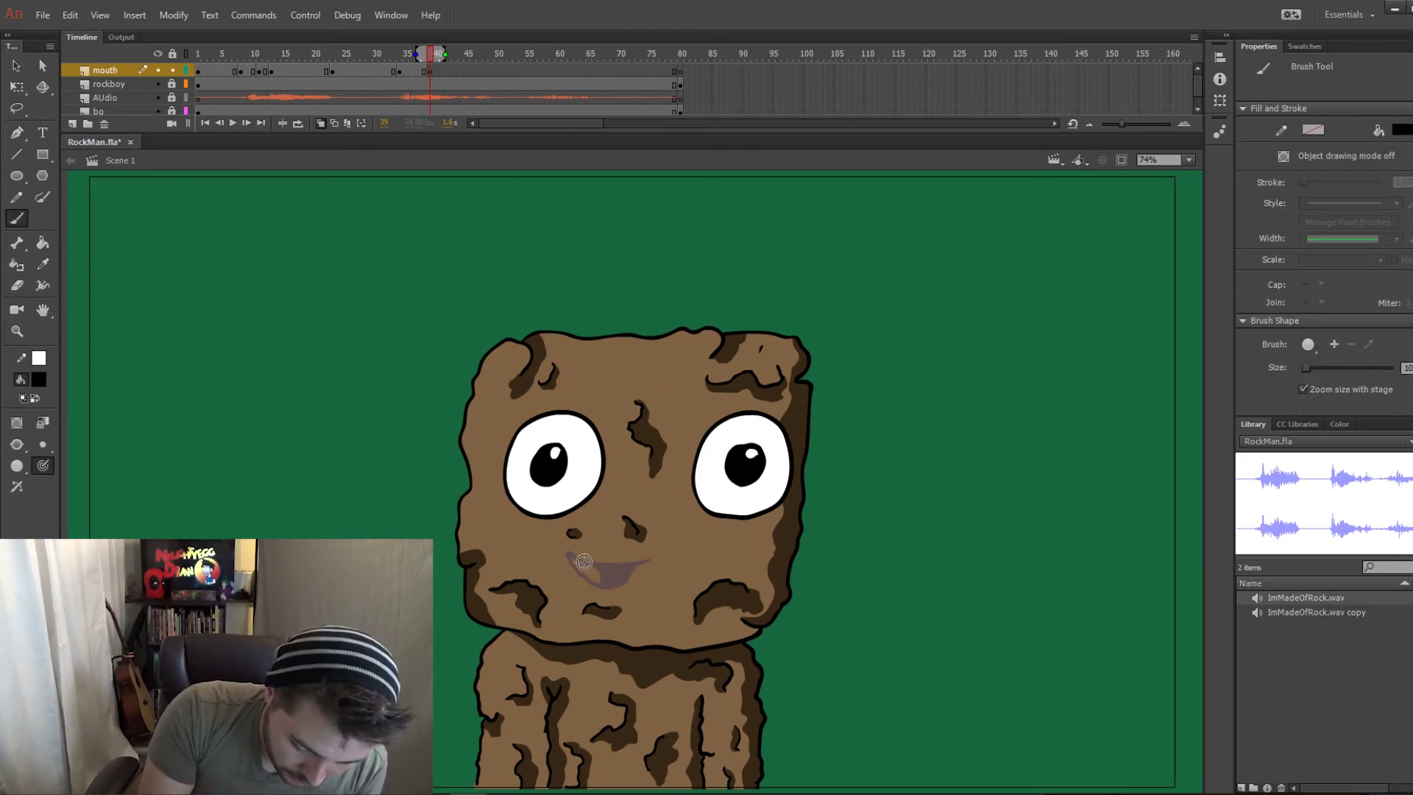
left_click_drag(569, 553, 647, 567)
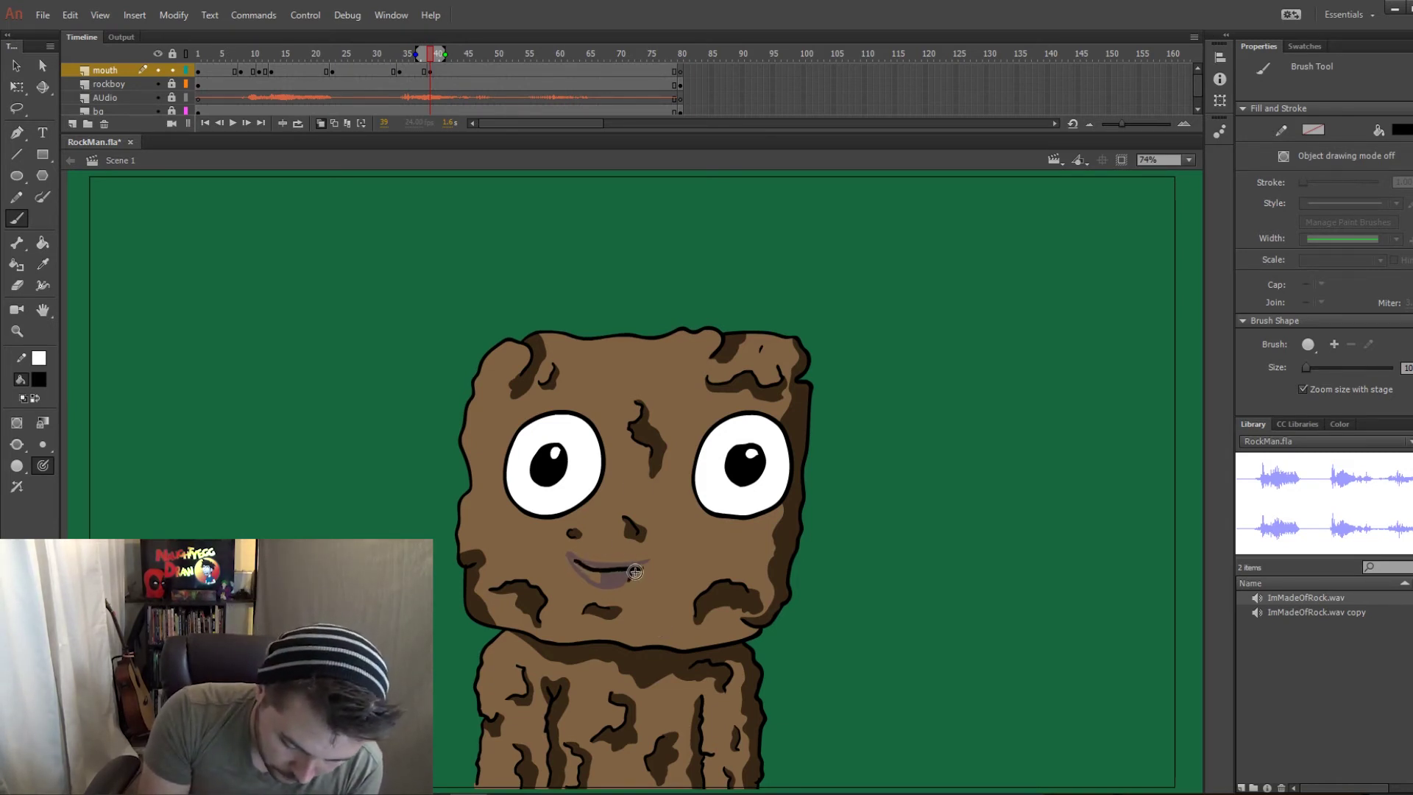
left_click_drag(627, 559, 630, 578)
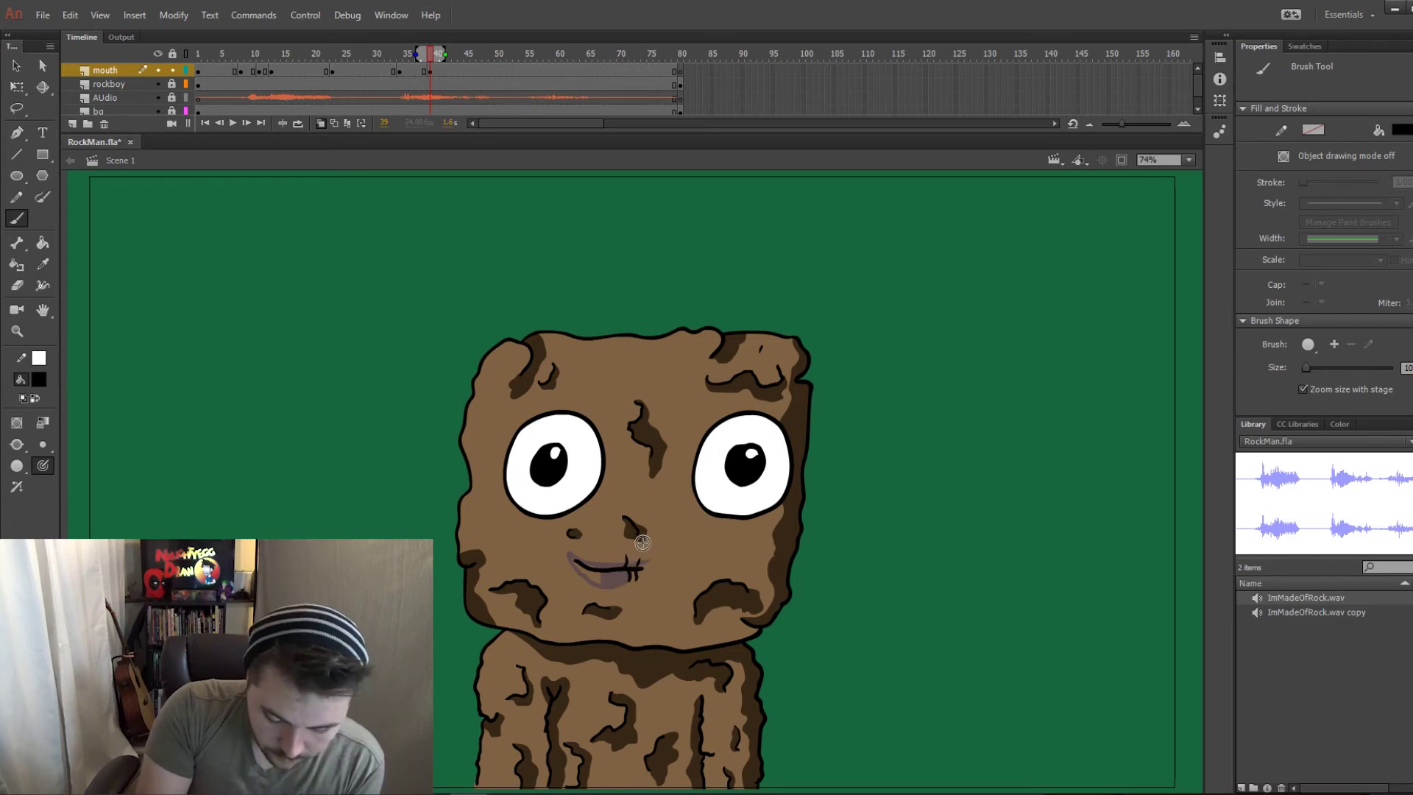
key("ctrl+z")
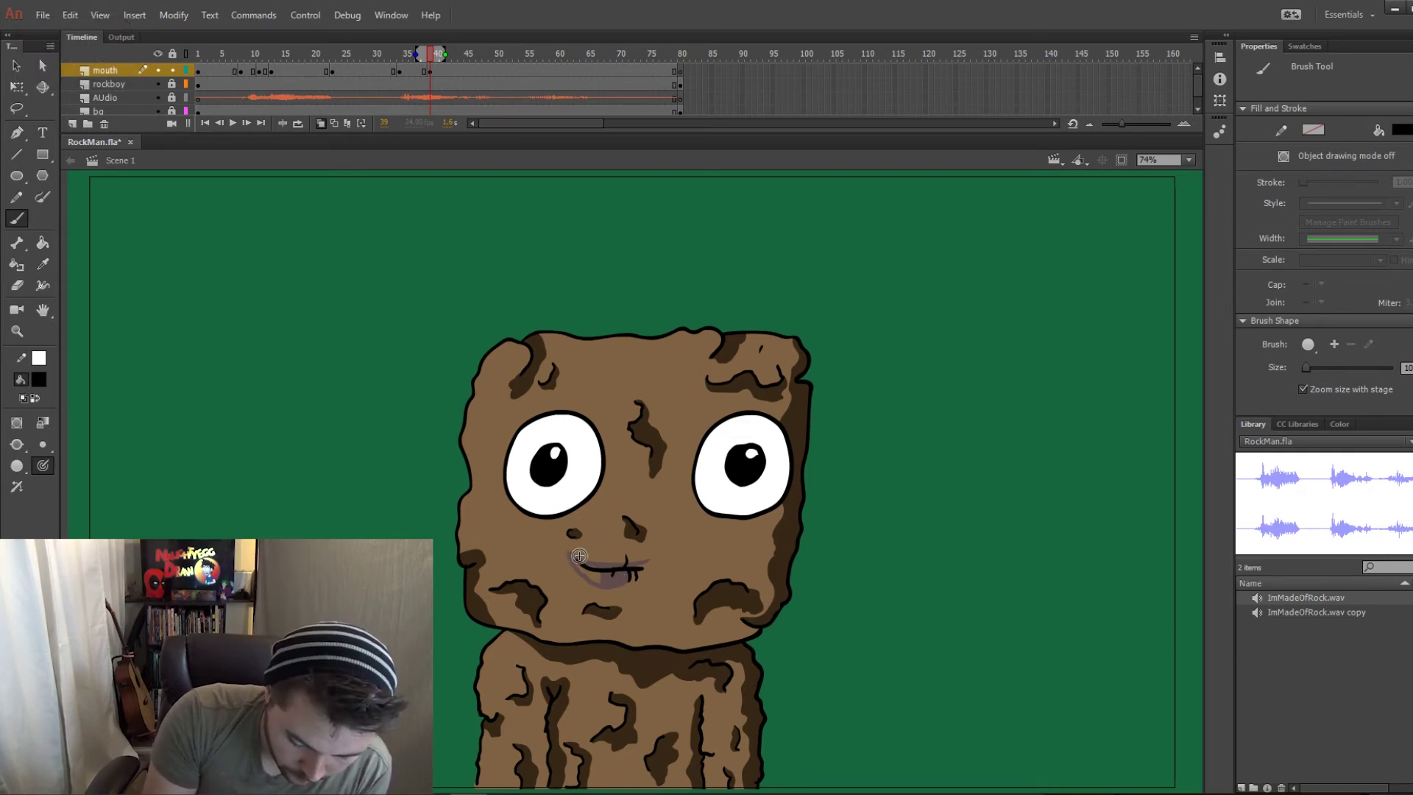
Scrub the audio from frame 34, turn on onion skinning and insert a blank keyframe at frame 43 of the mouth layer.
left_click(398, 55)
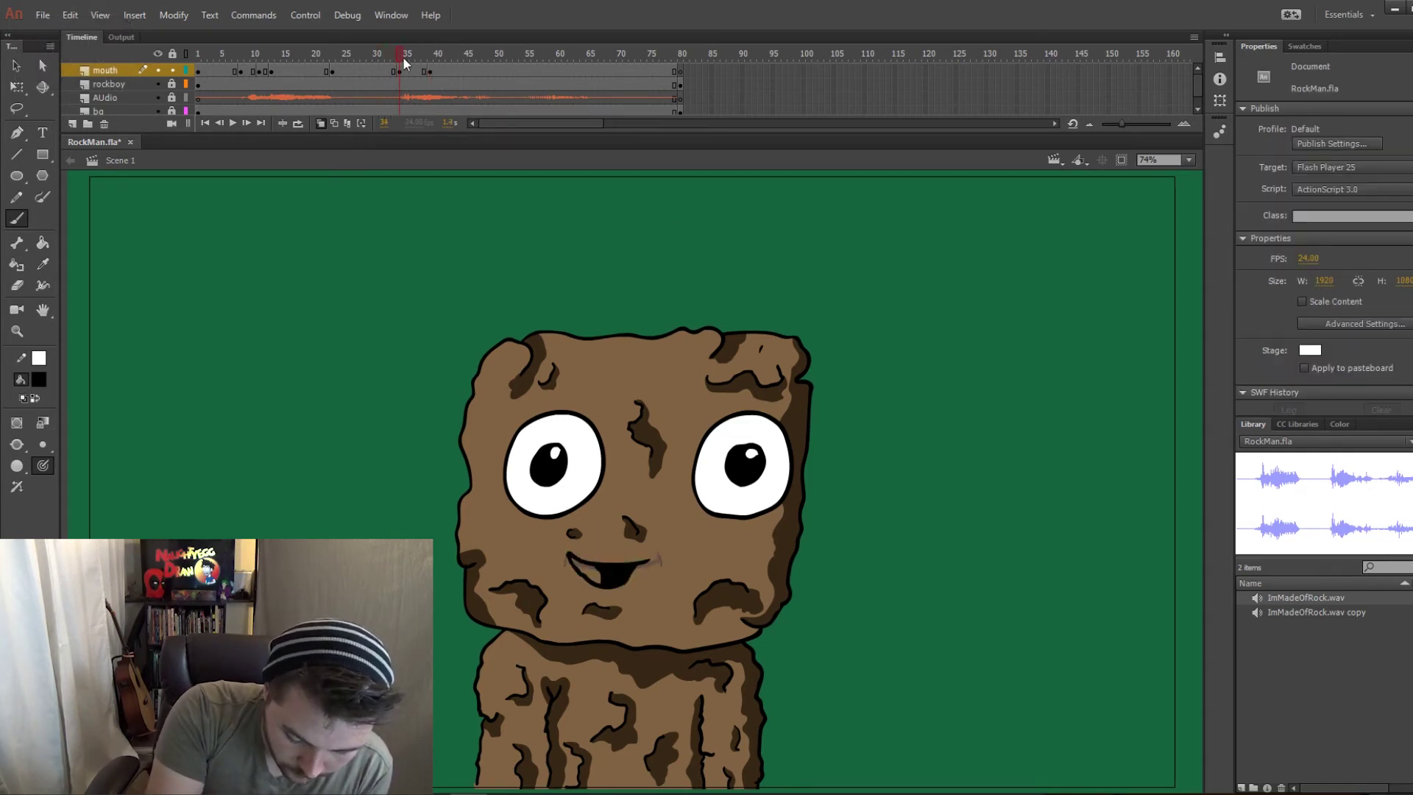
left_click_drag(403, 59, 452, 69)
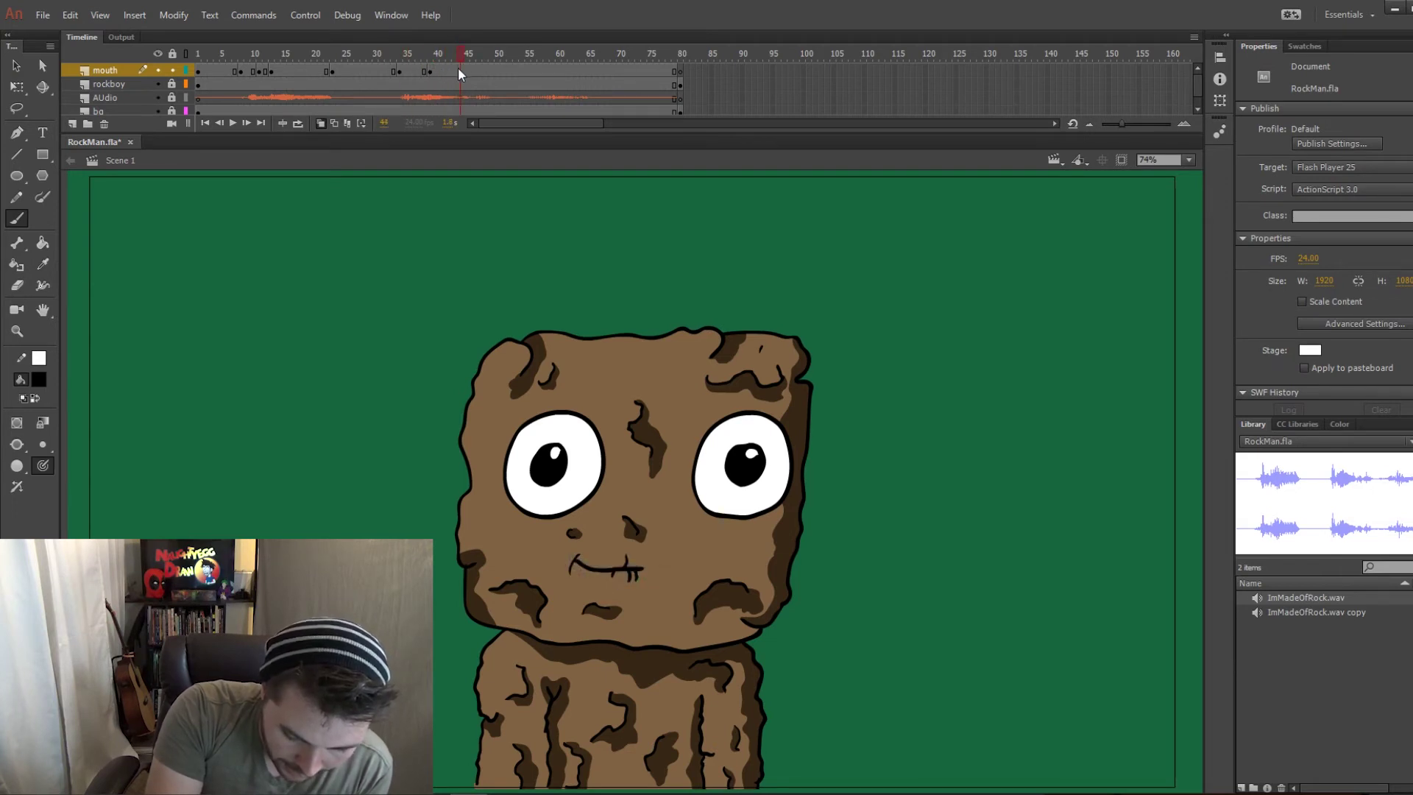
key("alt+shift+o")
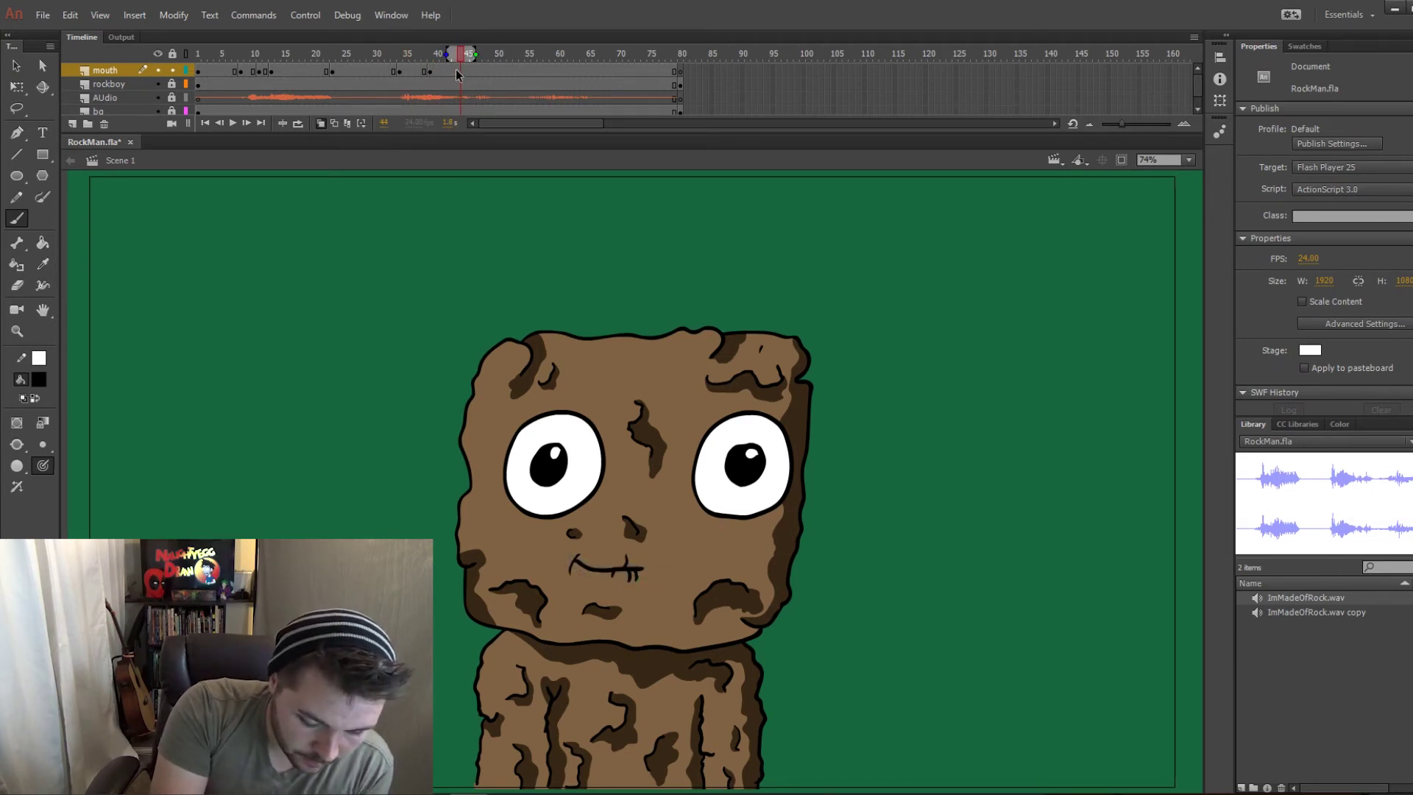
left_click(456, 71)
key("F7")
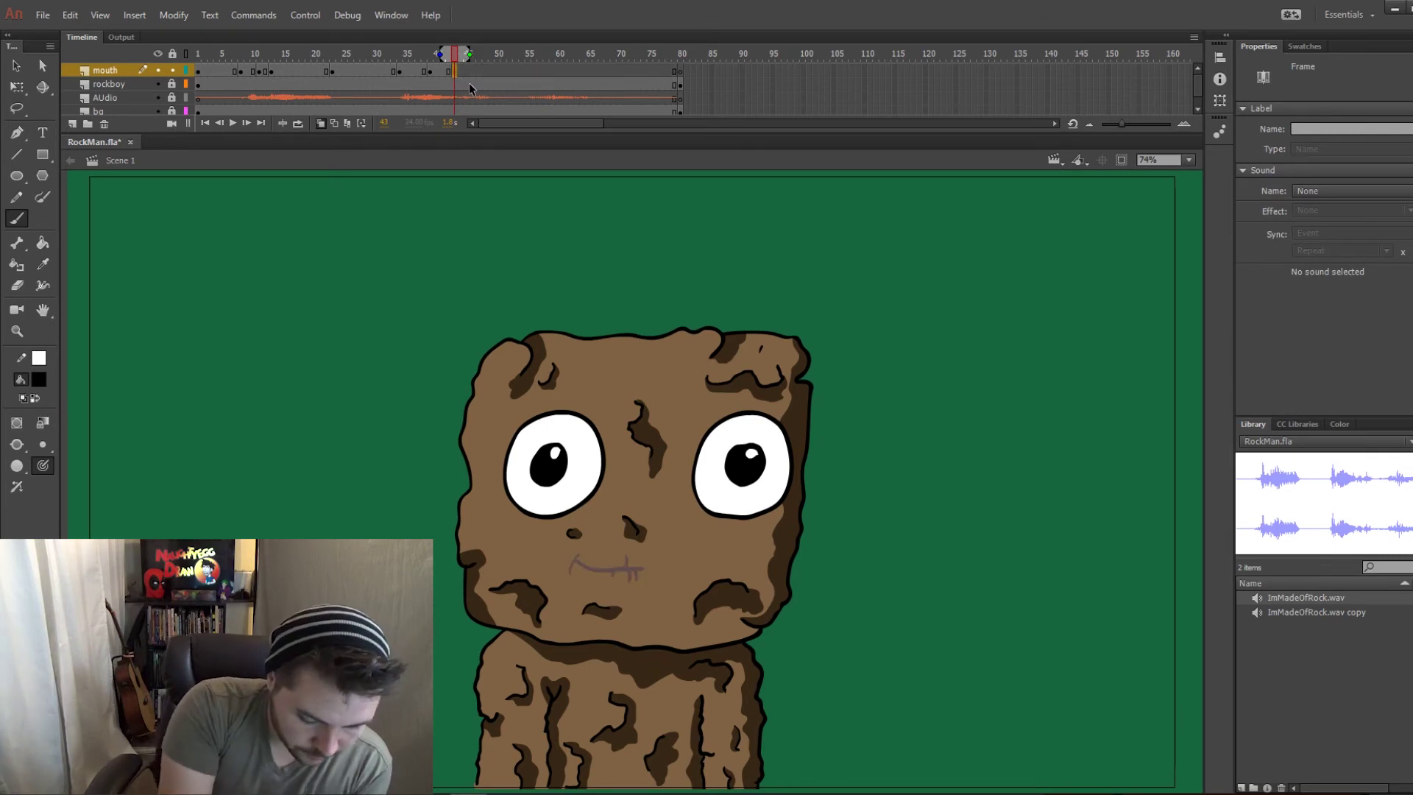
Draw a small open smiling mouth with an upper inner line at frame 43 and fill its opening black.
left_click(582, 557)
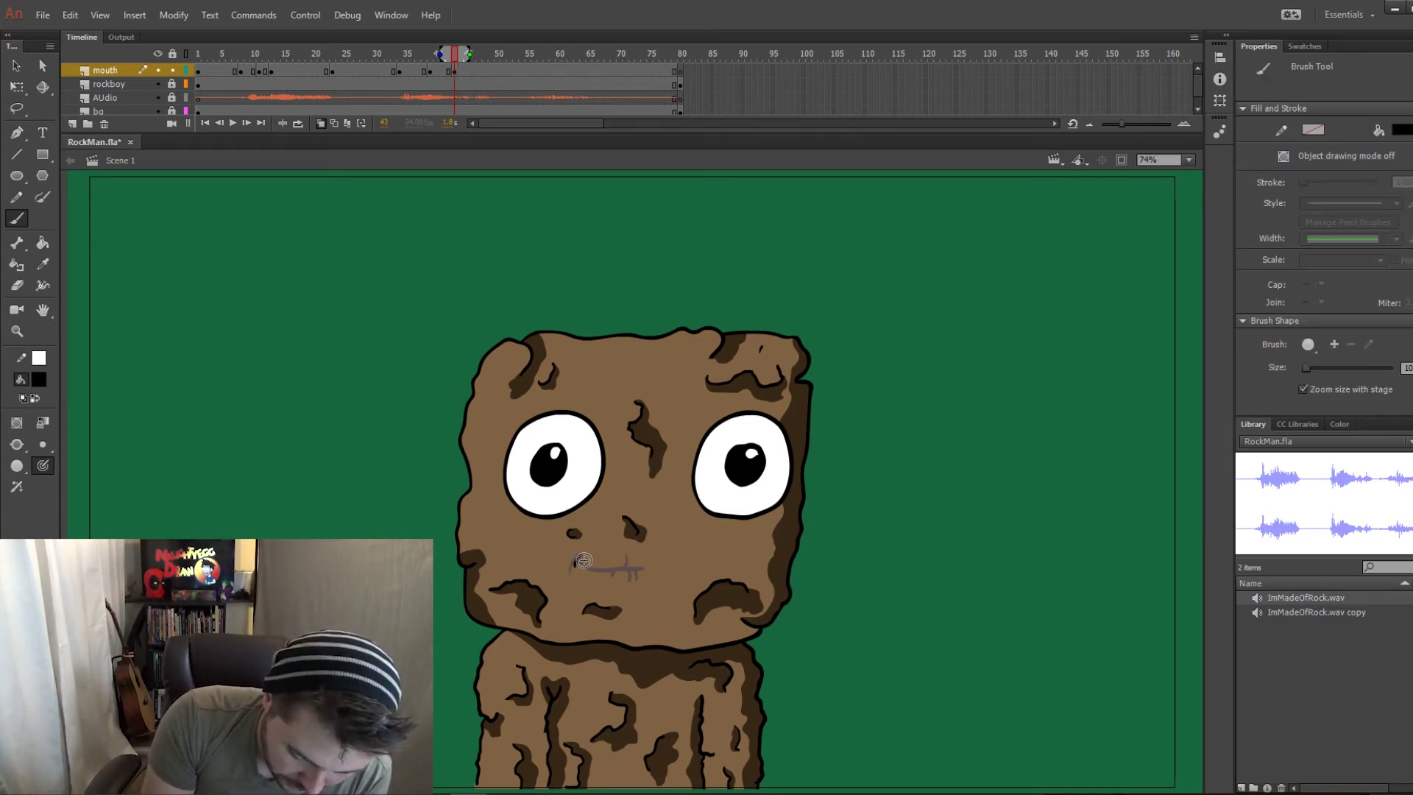
key("ctrl+z")
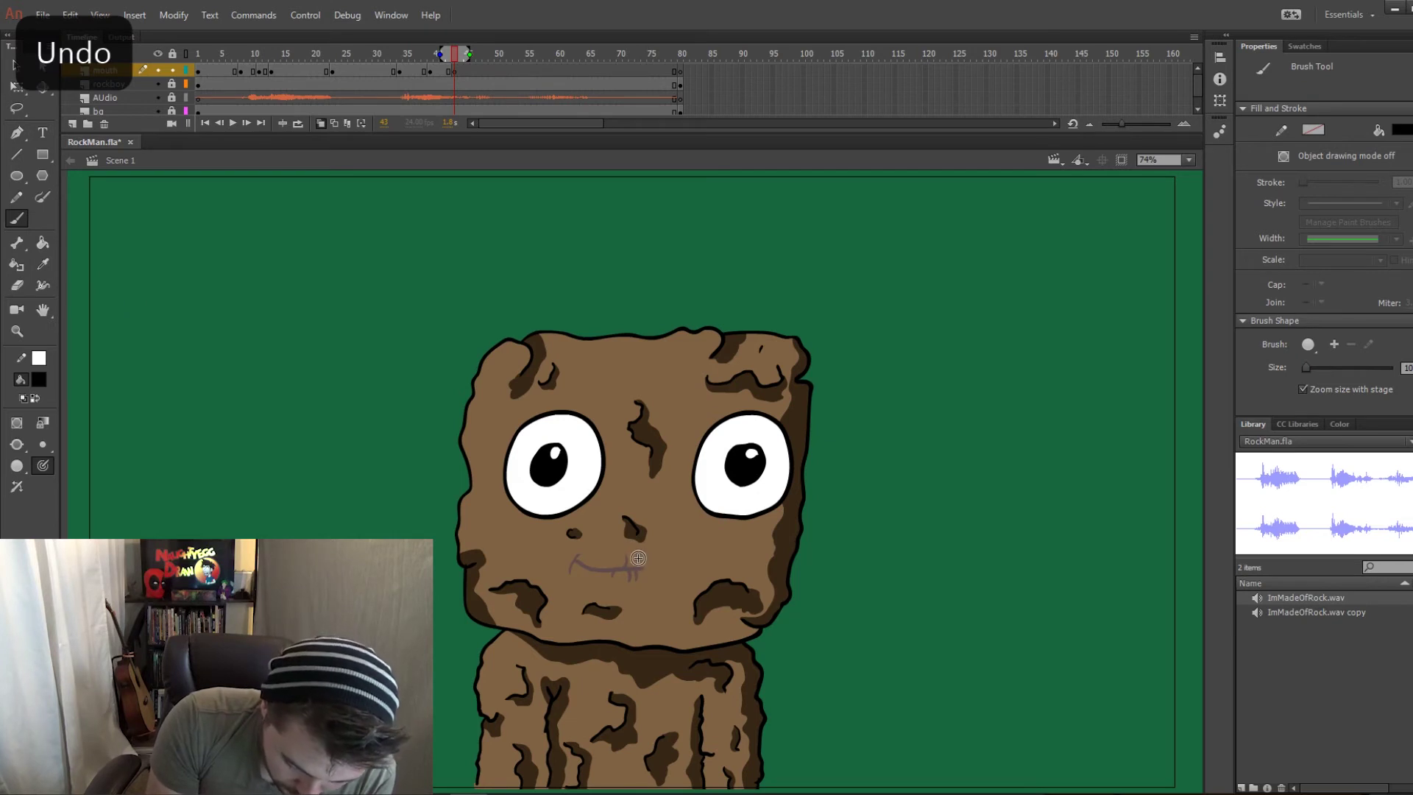
mouse_move(639, 557)
left_mouse_down()
mouse_move(578, 559)
mouse_move(600, 576)
mouse_move(630, 562)
mouse_move(580, 560)
left_mouse_up()
key("k")
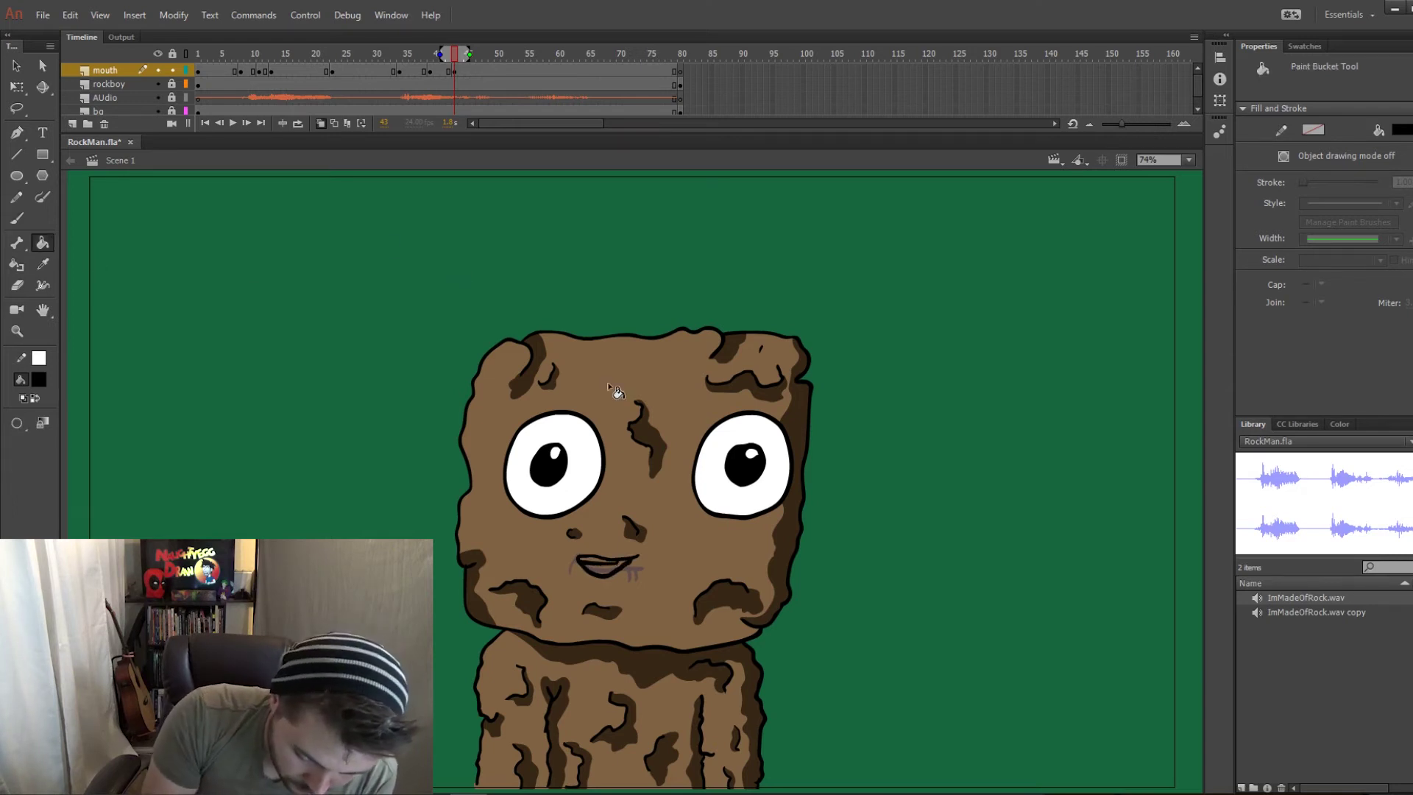
Scrub the audio around the new mouth and move its keyframe one frame earlier, to frame 42.
mouse_move(417, 47)
left_mouse_down()
mouse_move(382, 46)
mouse_move(439, 48)
mouse_move(467, 58)
mouse_move(429, 60)
mouse_move(473, 64)
mouse_move(433, 65)
mouse_move(465, 68)
left_mouse_up()
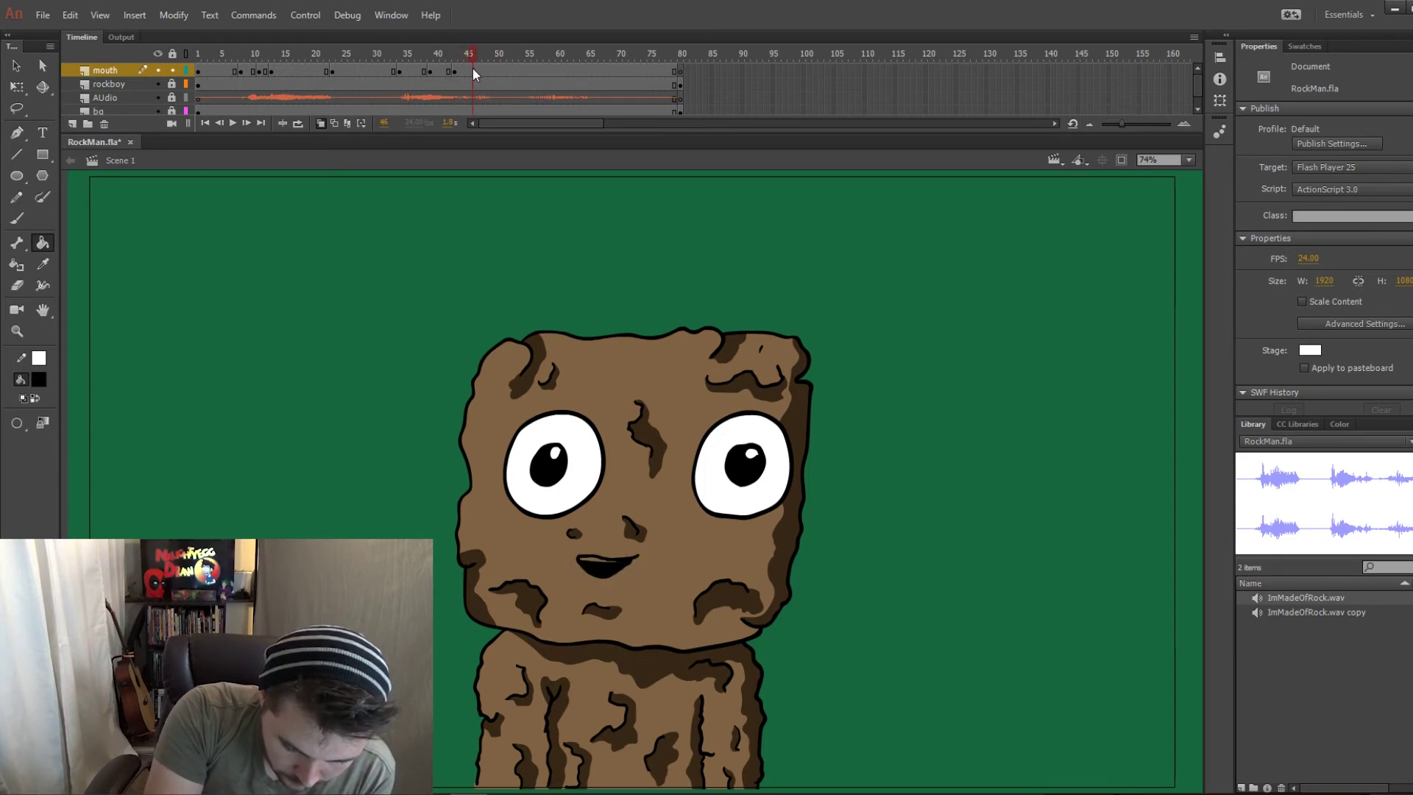
left_click(453, 72)
double_click(451, 71)
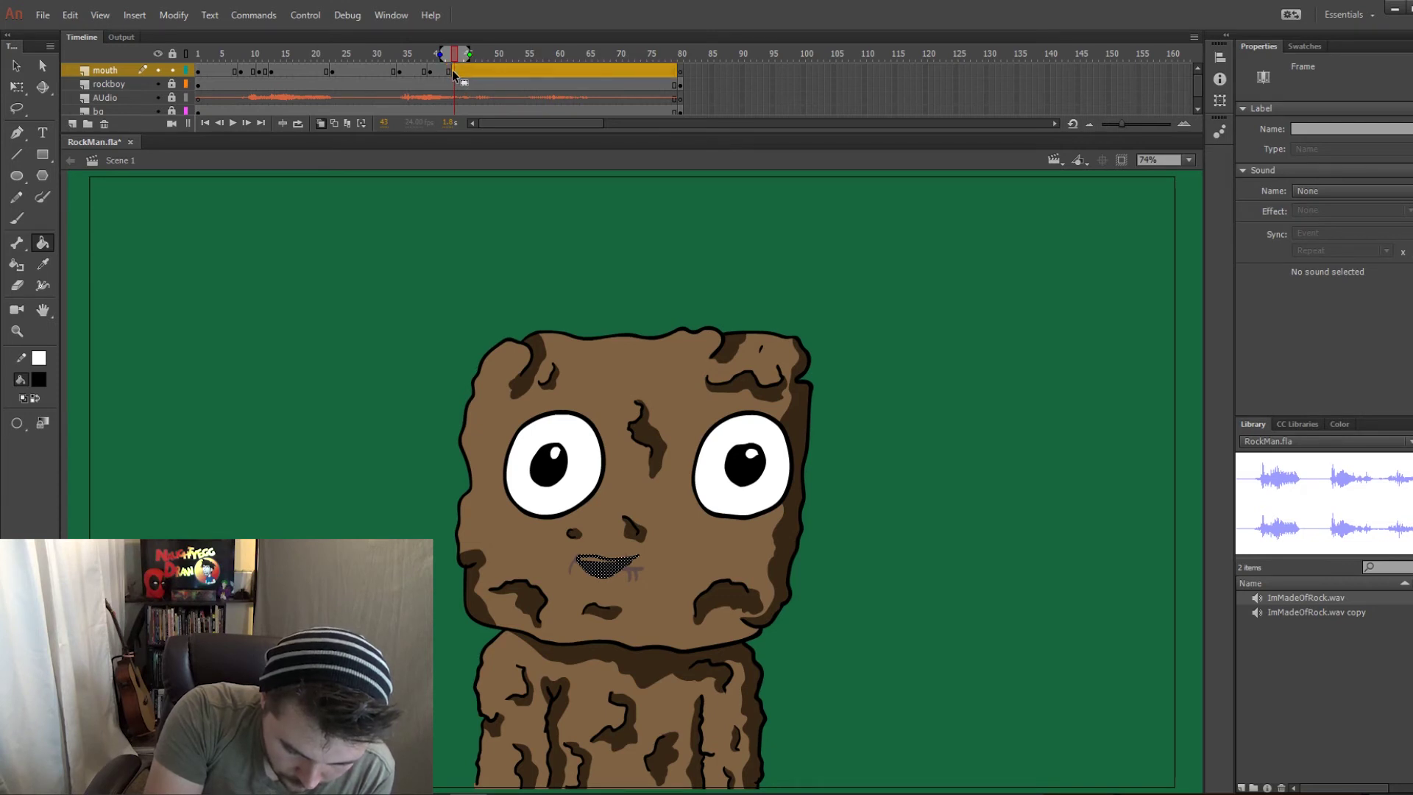
left_click(454, 72)
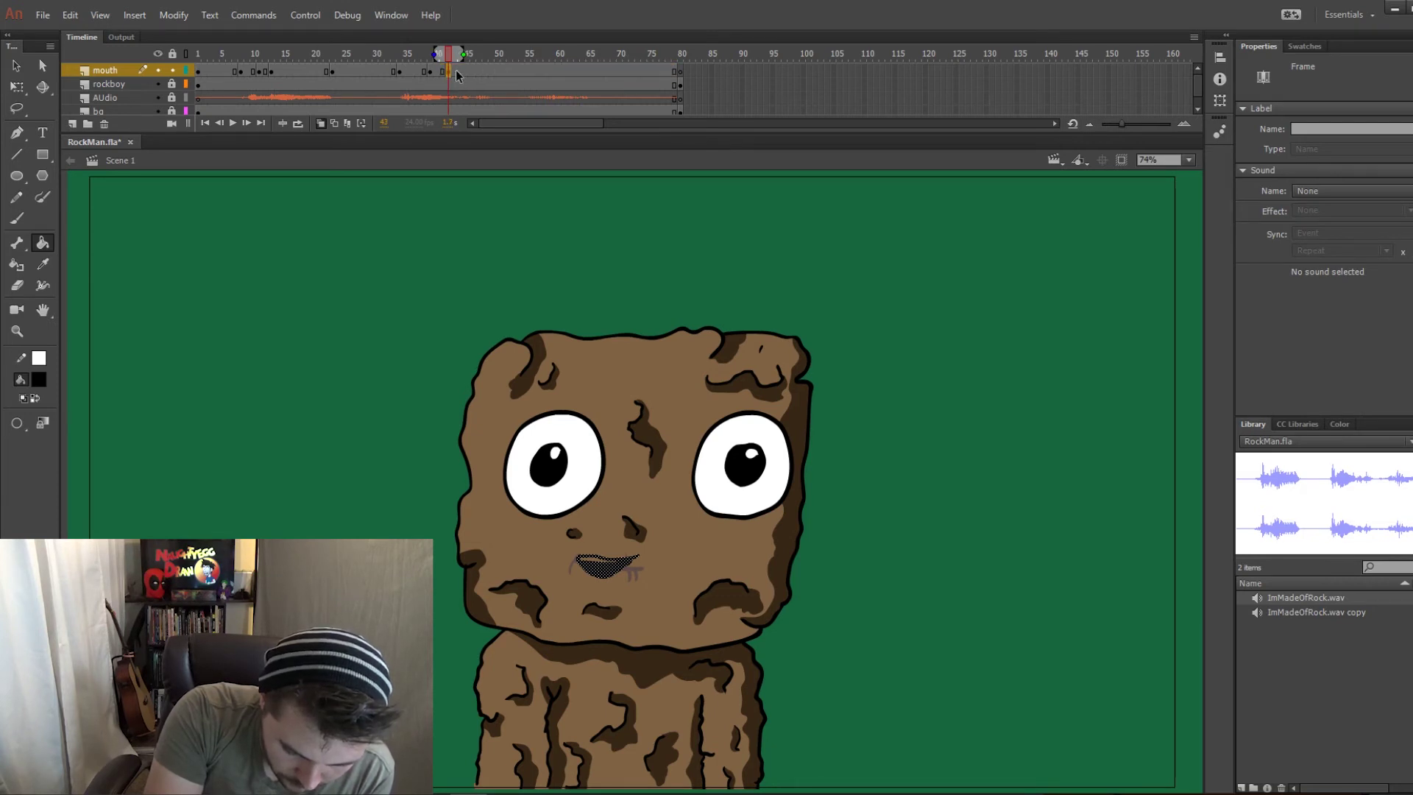
Scrub the audio past frame 42 and insert a blank keyframe at frame 46 of the mouth layer with onion skinning on.
left_click_drag(424, 55, 458, 55)
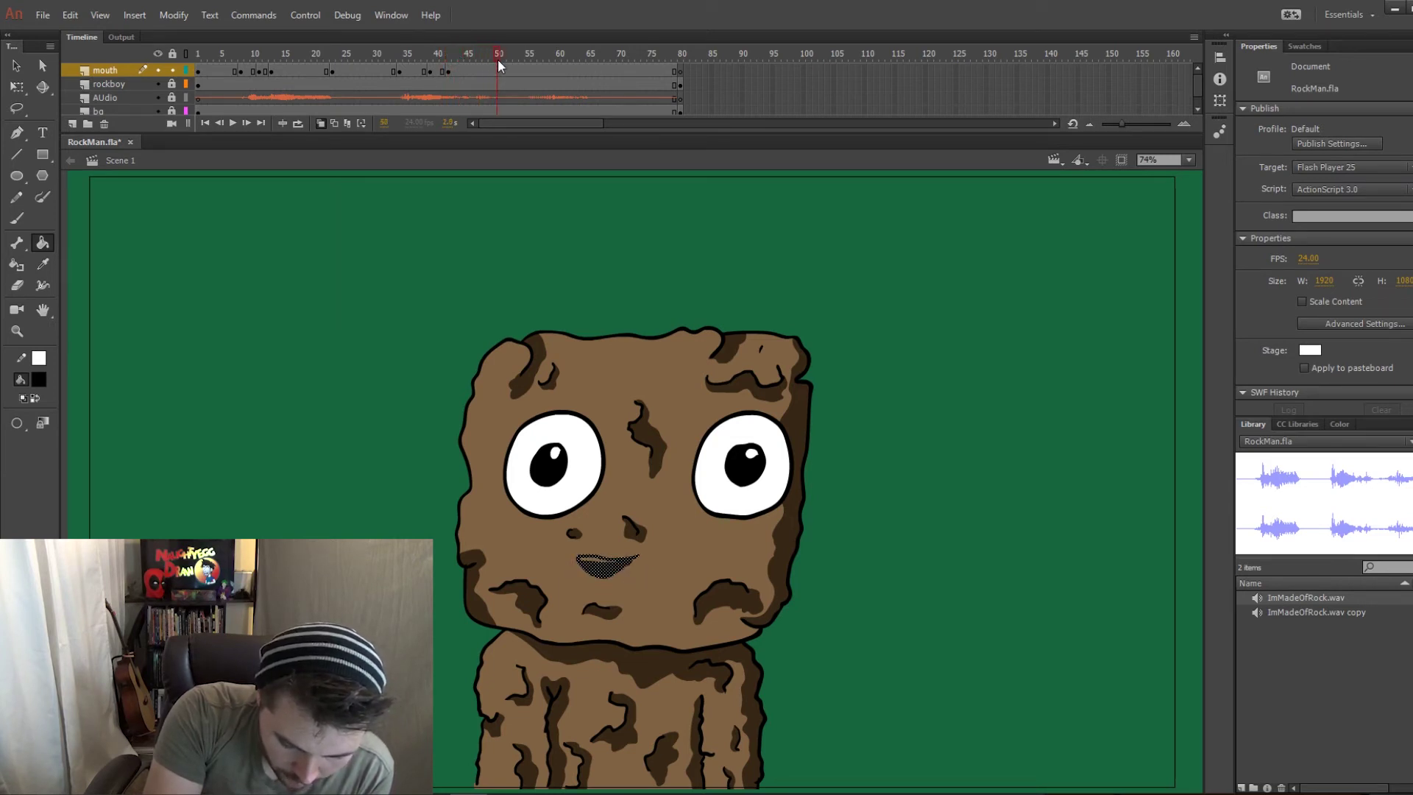
key("F6")
key("alt+shift+o")
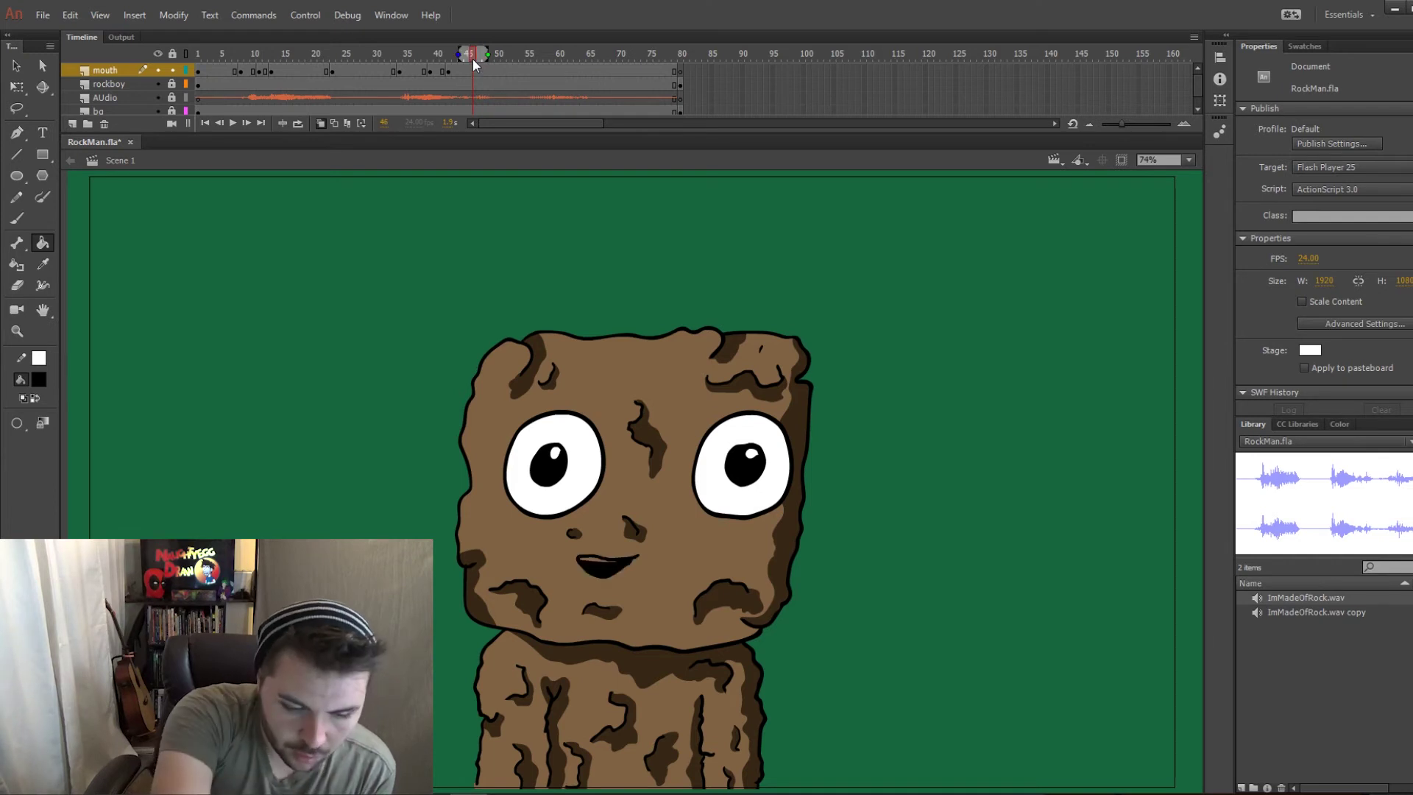
mouse_move(460, 58)
left_mouse_down()
mouse_move(431, 52)
mouse_move(481, 66)
left_mouse_up()
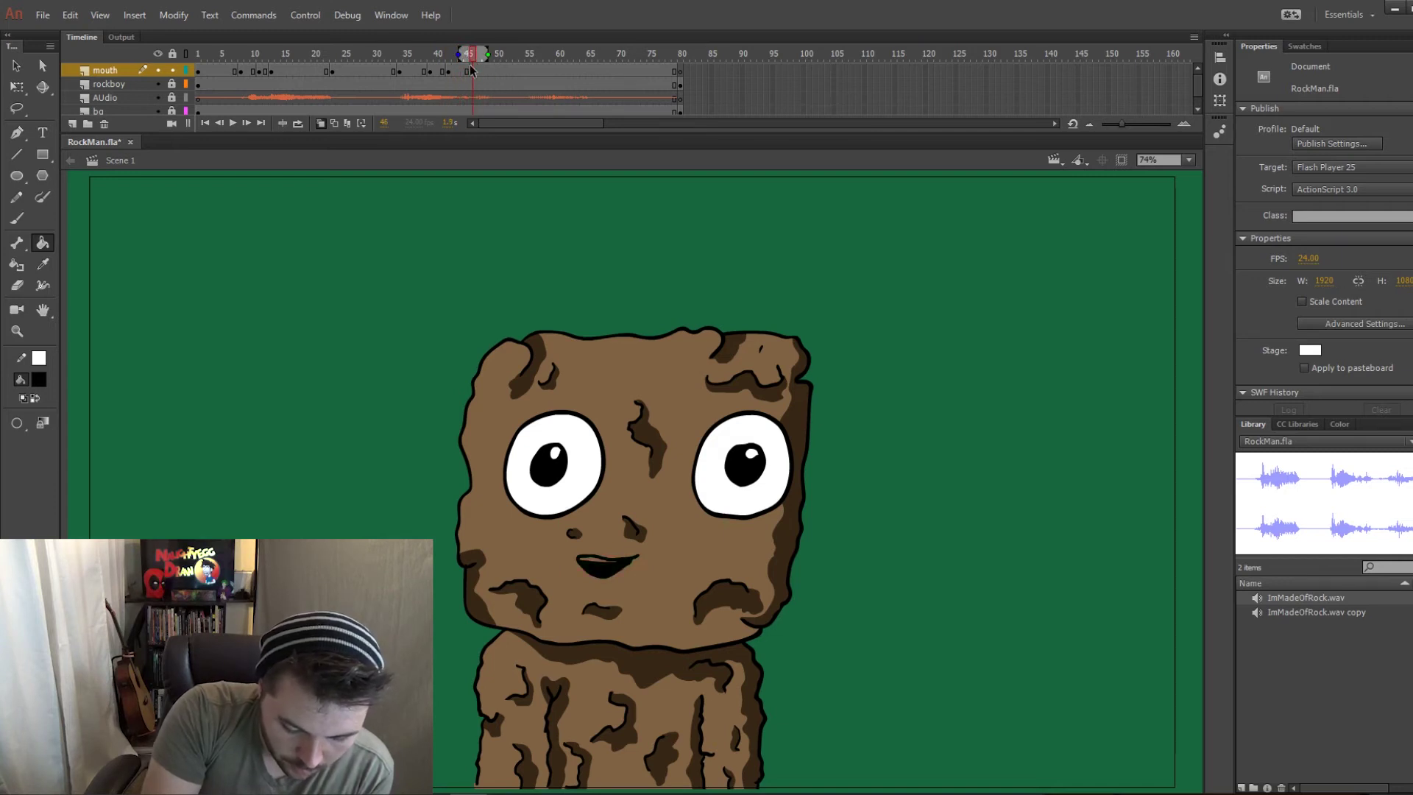
left_click(472, 70)
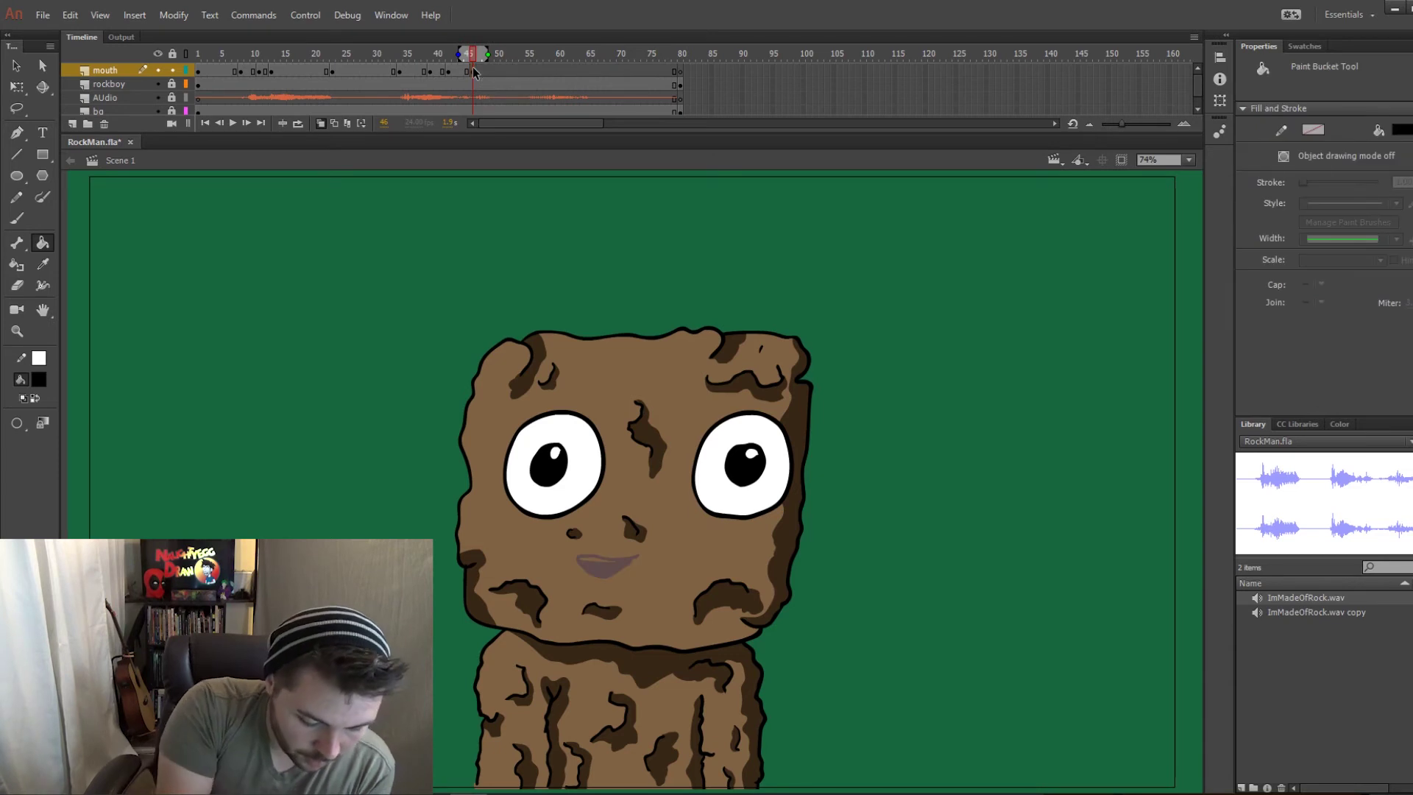
Draw a wider open mouth with a tongue at frame 46 and fill the opening around the tongue black.
key("b")
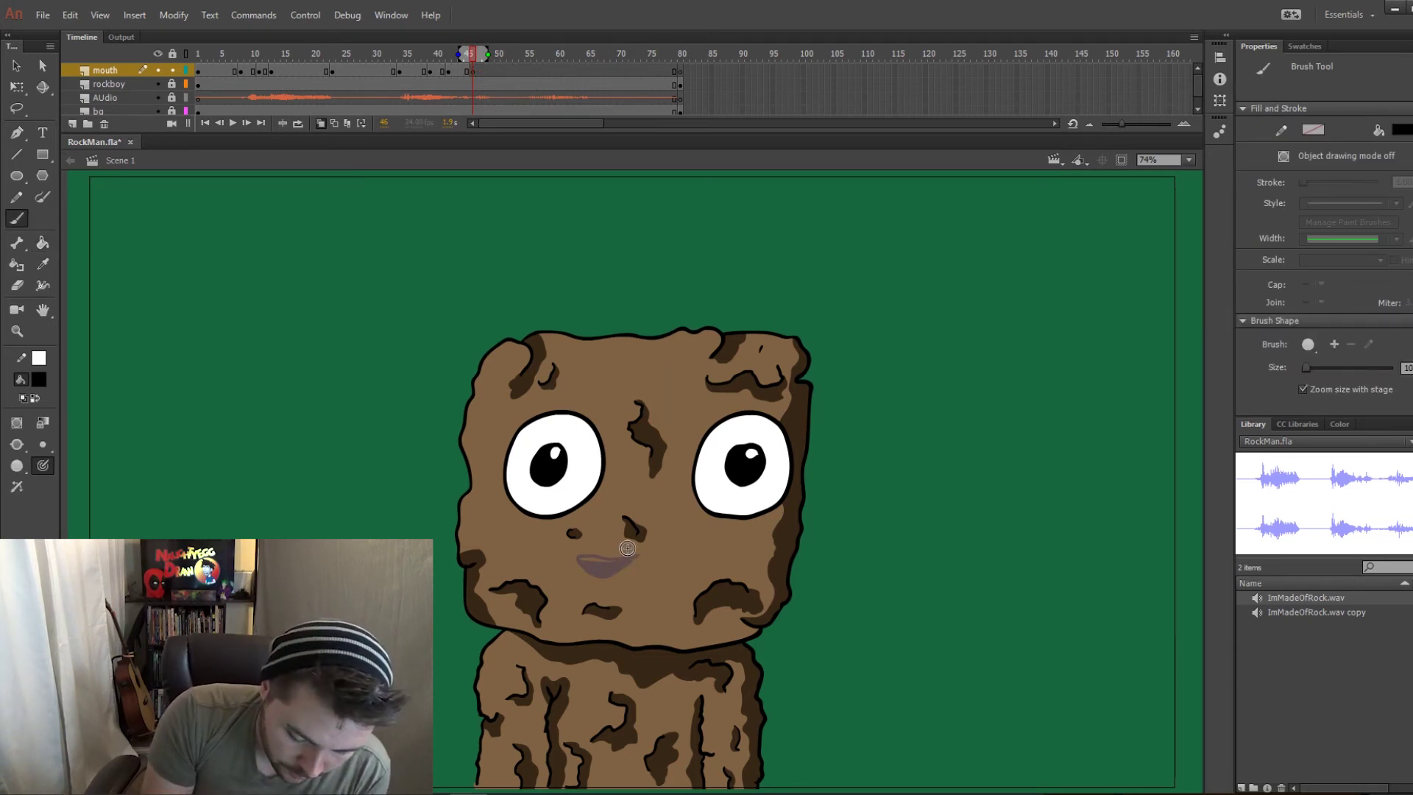
mouse_move(636, 551)
left_mouse_down()
mouse_move(583, 556)
mouse_move(587, 580)
mouse_move(605, 589)
mouse_move(629, 548)
left_mouse_up()
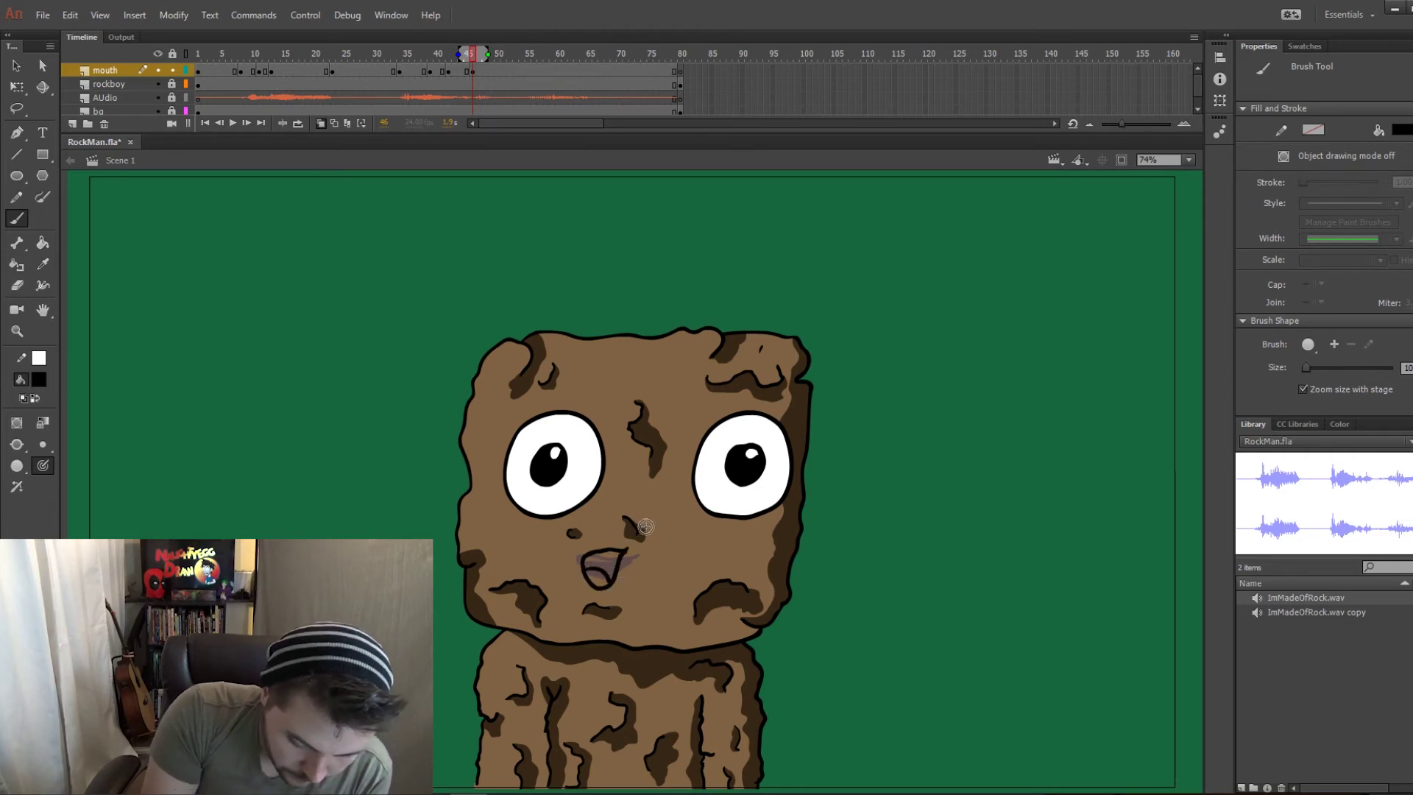
left_click(43, 242)
left_click(610, 570)
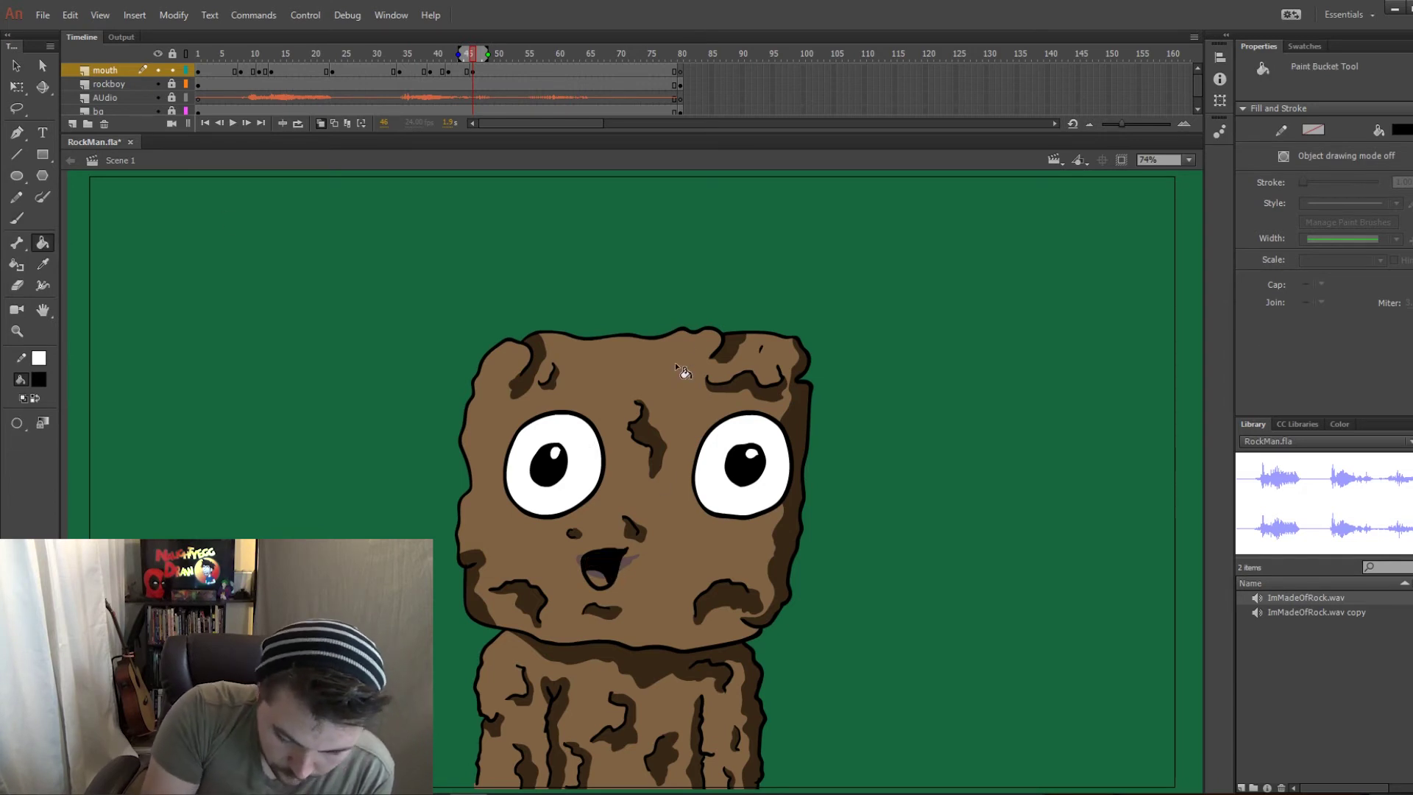
Scrub the audio past frame 46 and insert a blank keyframe at frame 50 of the mouth layer with onion skinning on.
left_click_drag(426, 55, 493, 69)
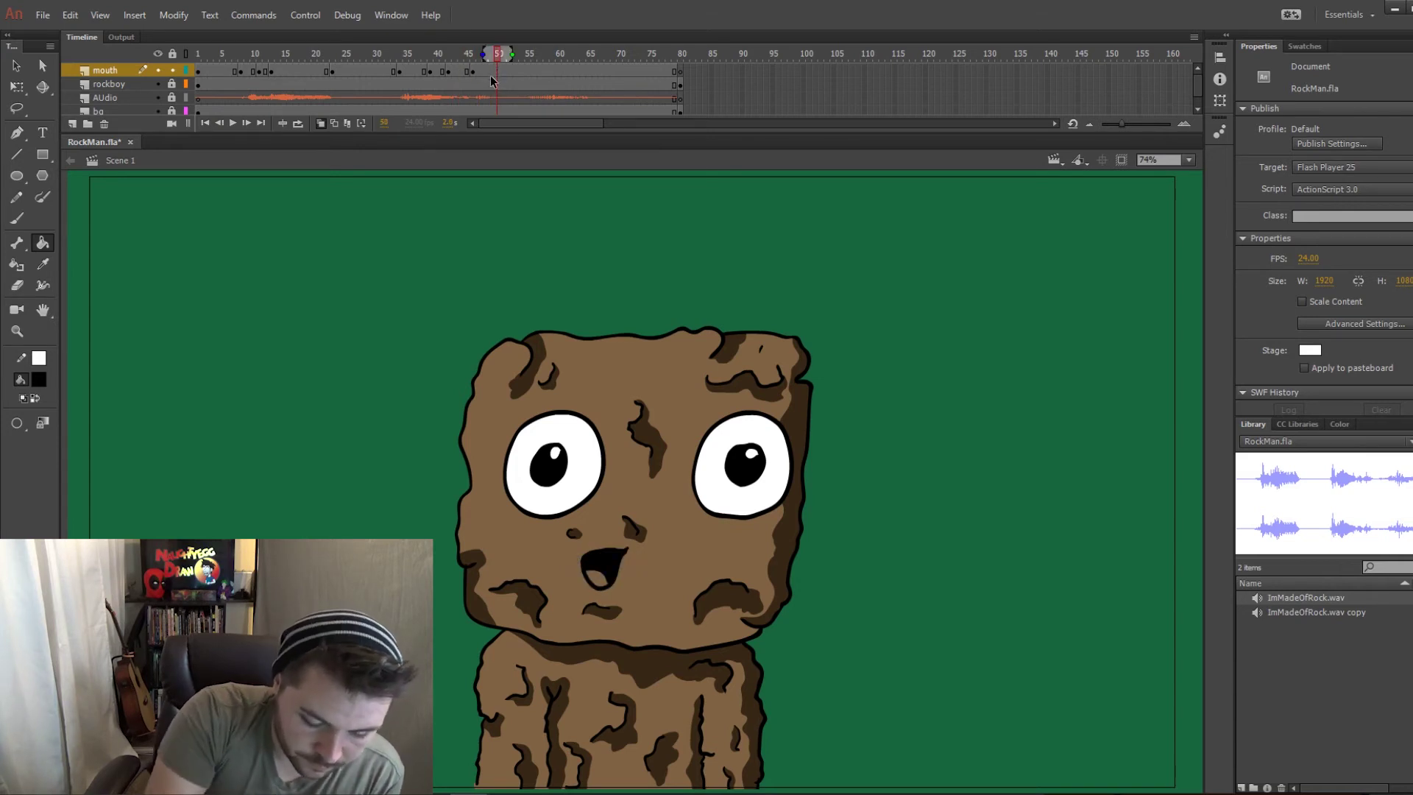
key("alt+shift+o")
left_click(496, 73)
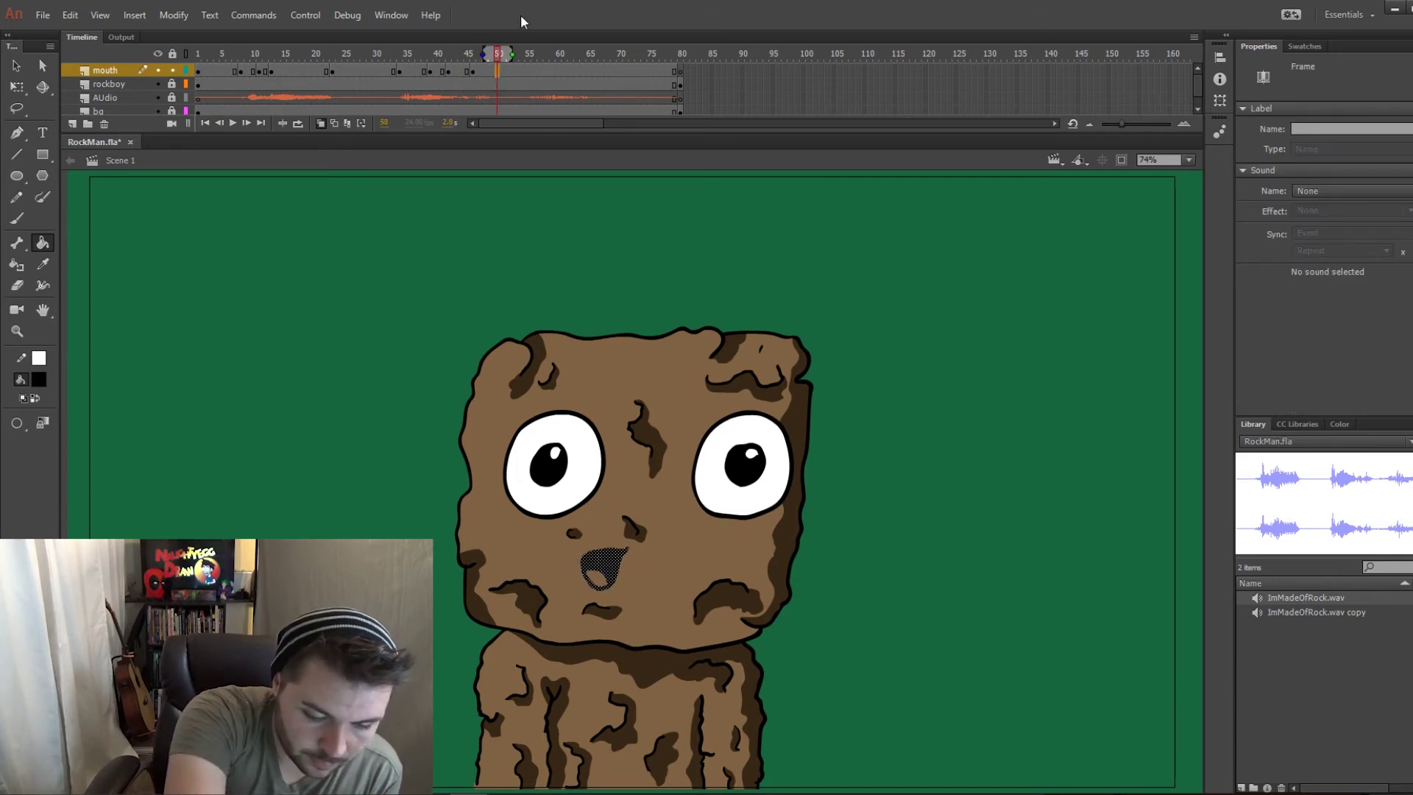
key("Delete")
right_click(433, 486)
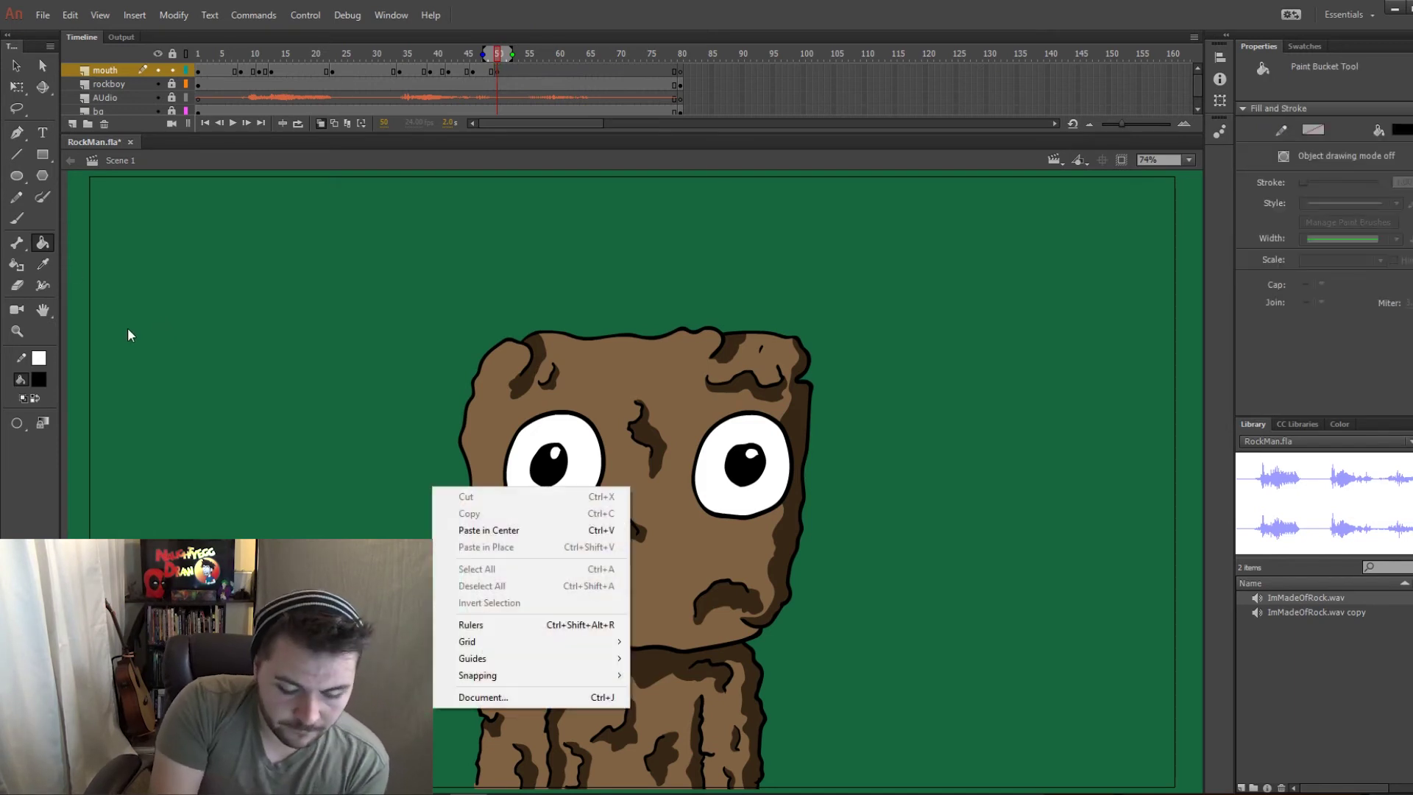
key("Escape")
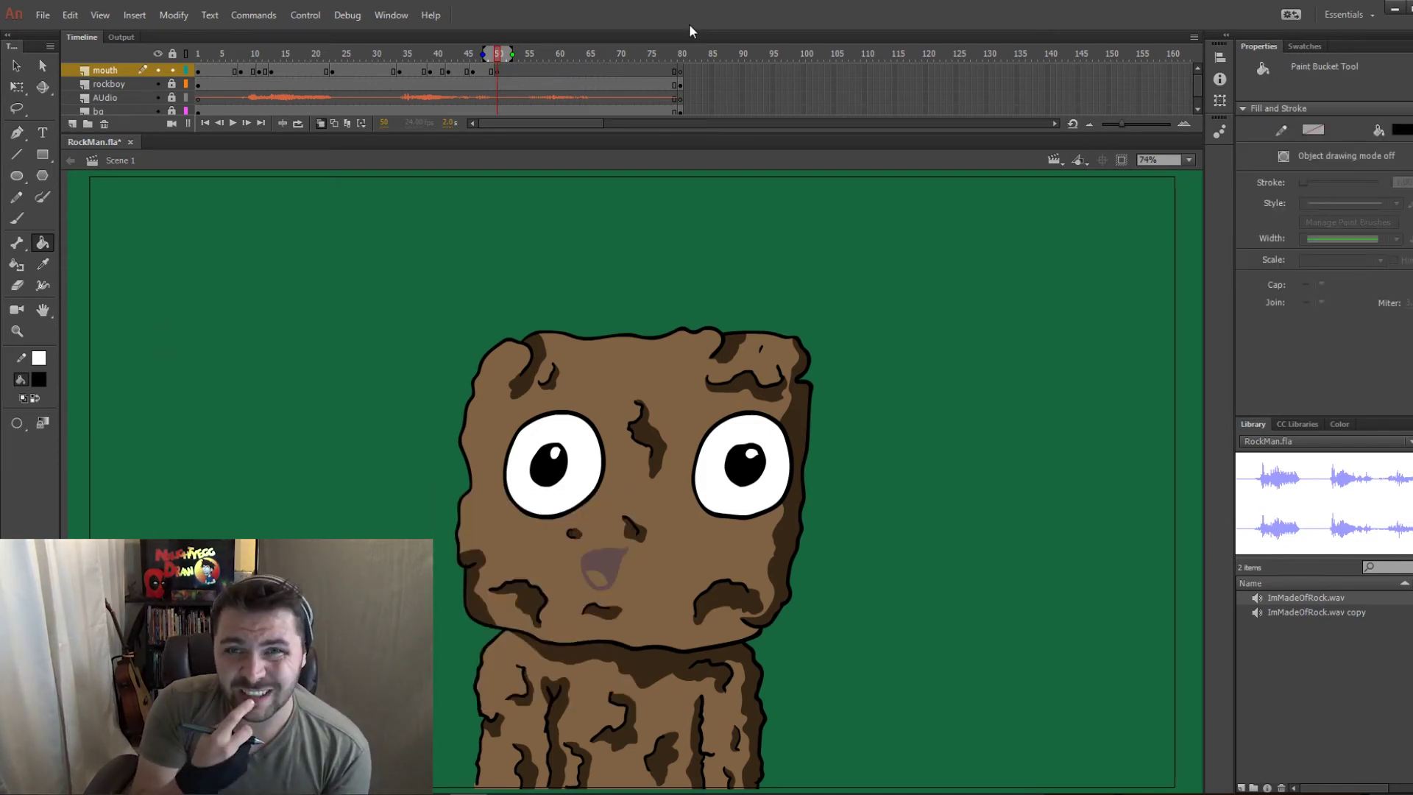
Draw a nearly closed, flat mouth line at frame 50 with short tooth strokes beneath its right half.
left_click(17, 218)
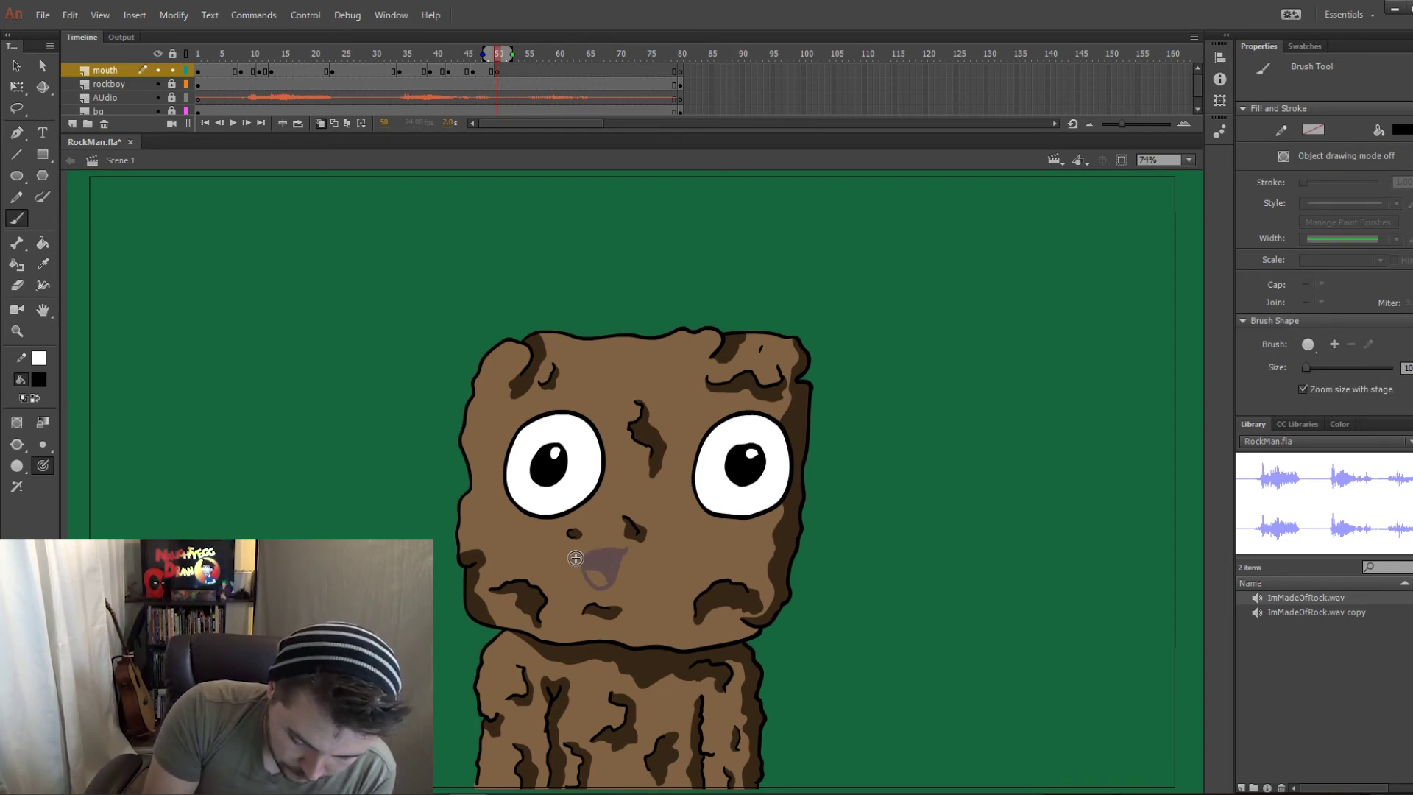
left_click_drag(573, 554, 631, 557)
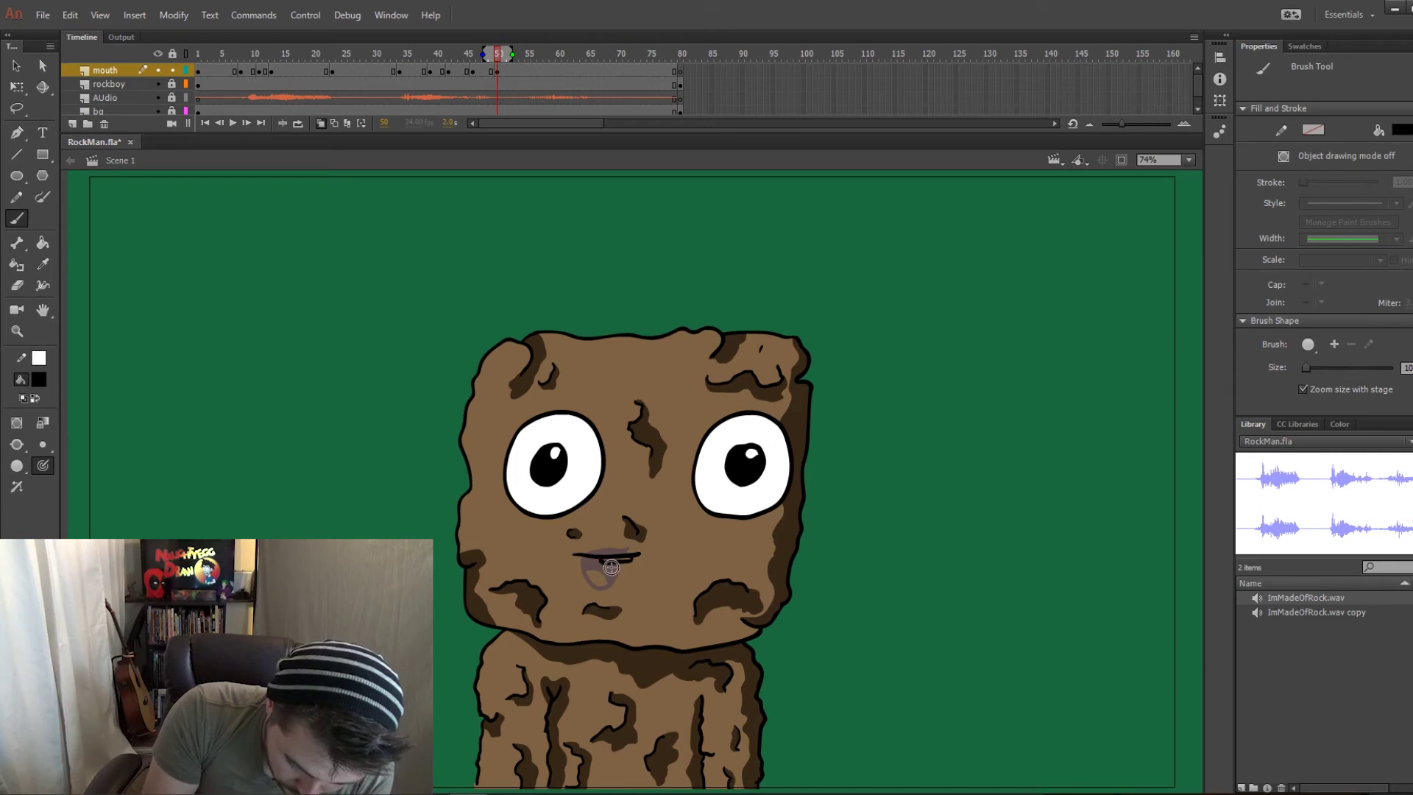
left_click_drag(614, 561, 634, 578)
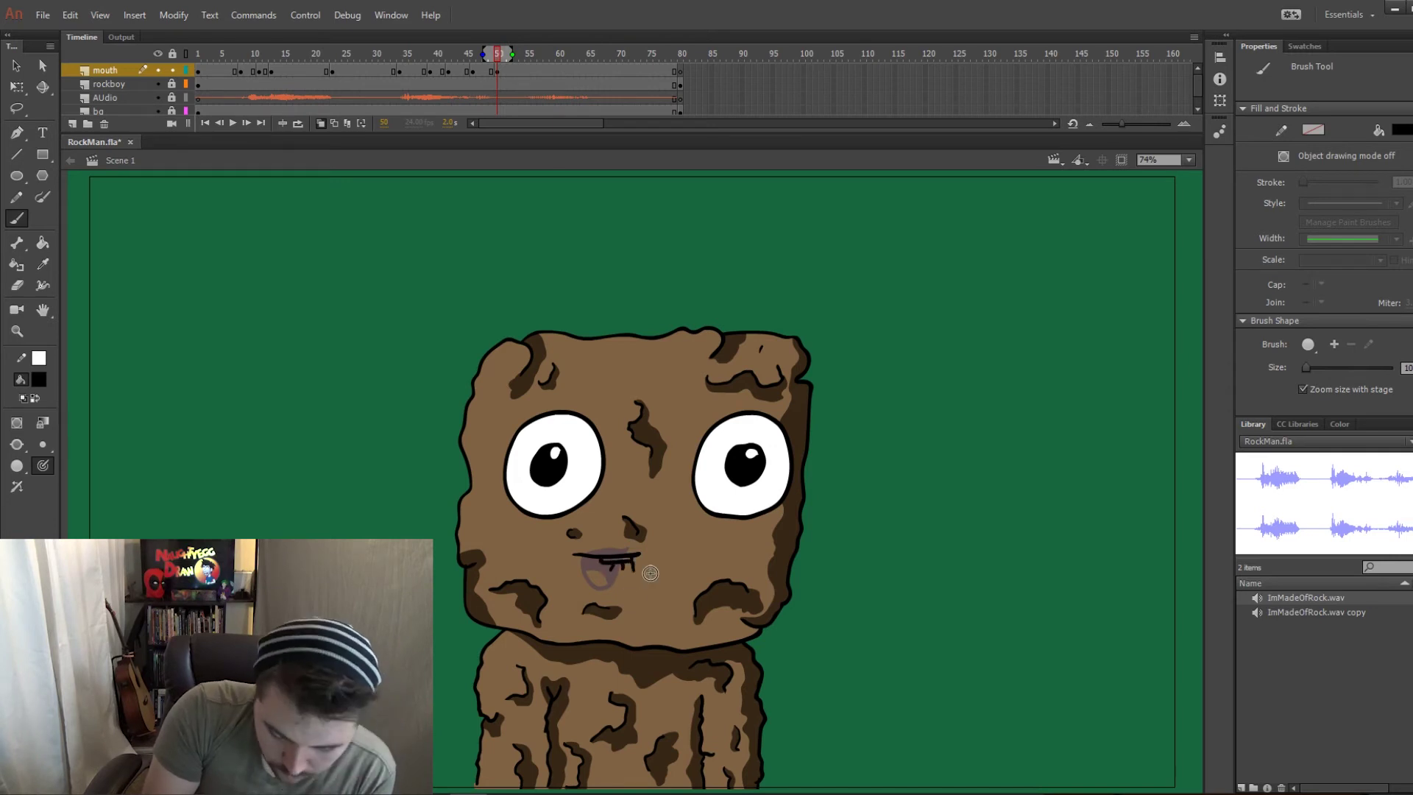
Scrub the audio past frame 50 and insert a blank keyframe at frame 55 of the mouth layer with onion skinning on.
left_click_drag(456, 55, 515, 65)
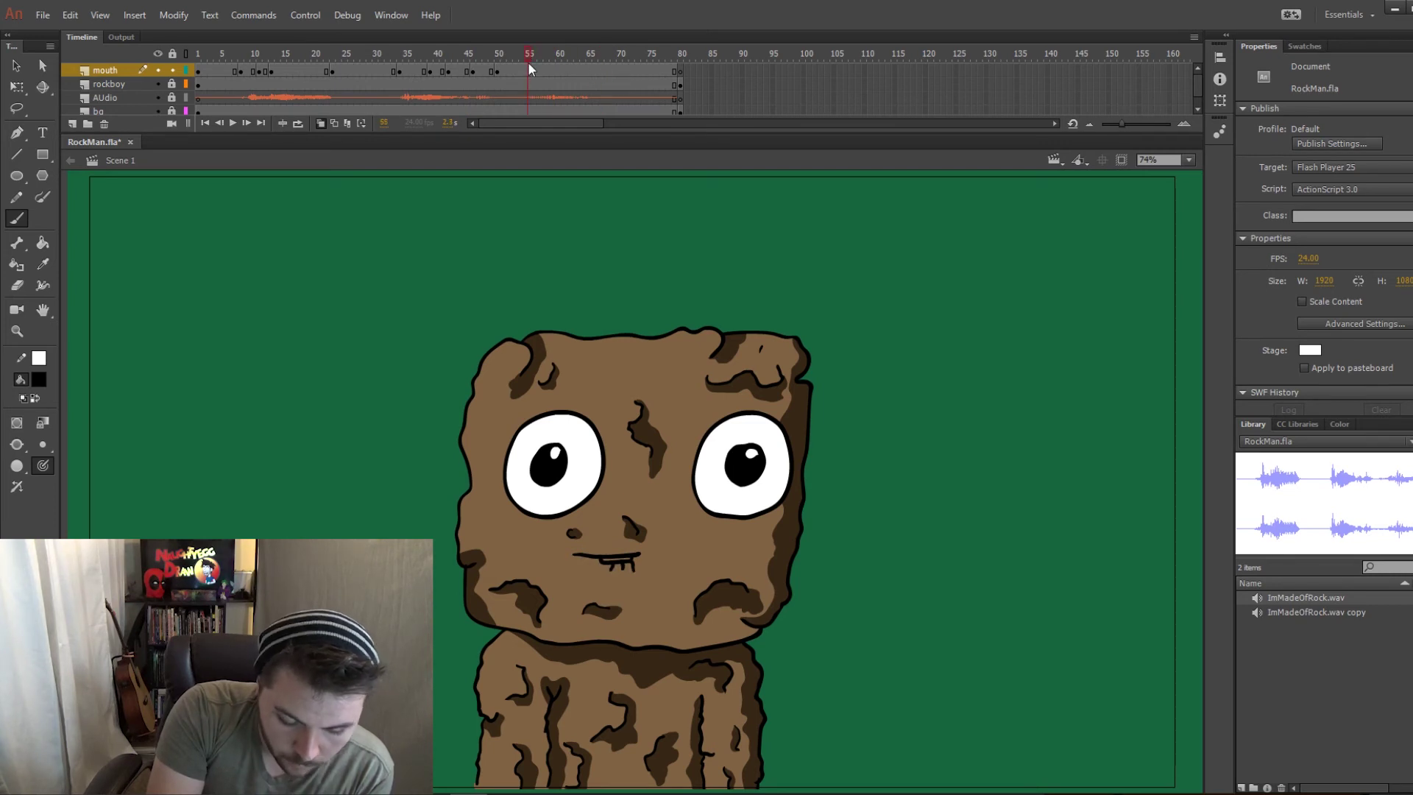
key("alt+shift+o")
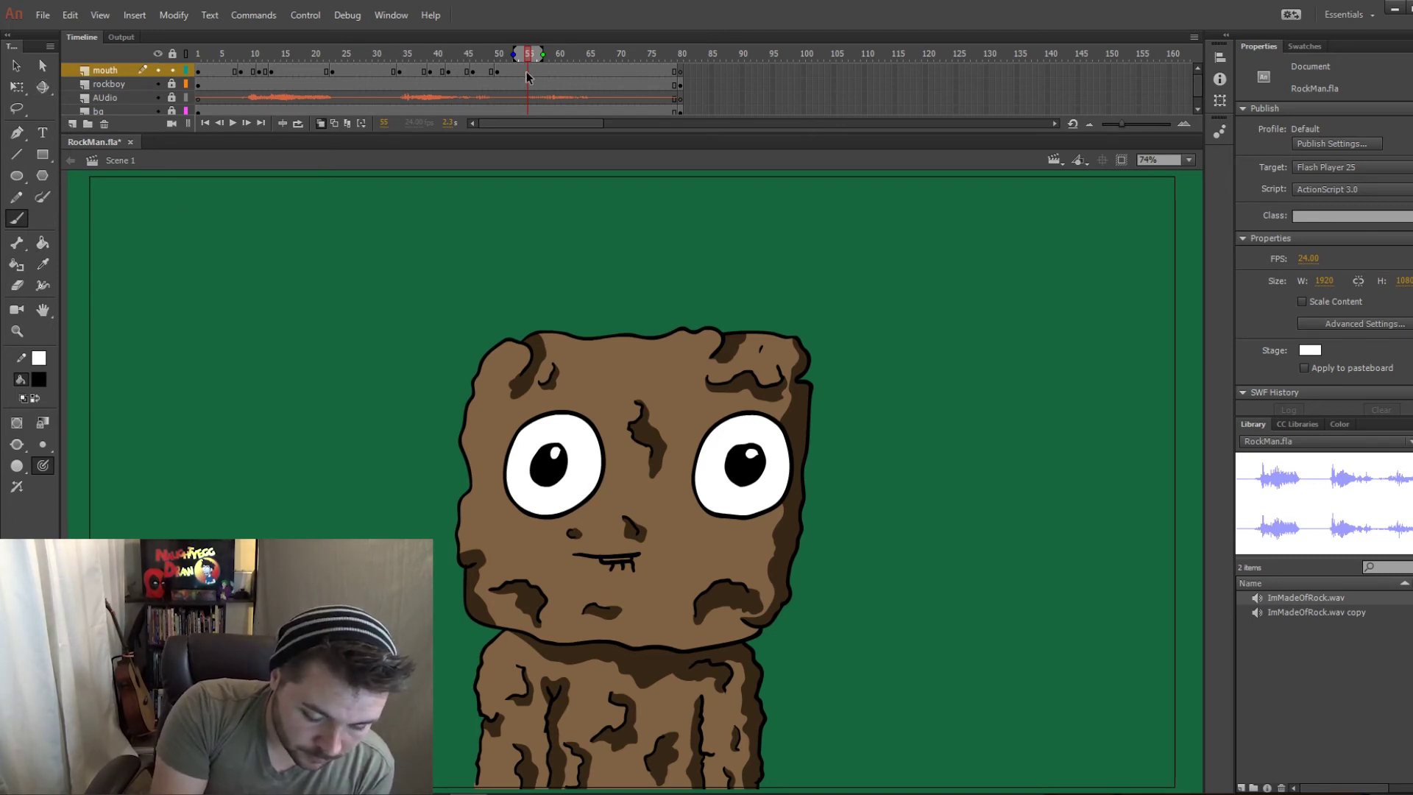
left_click(527, 72)
key("Escape")
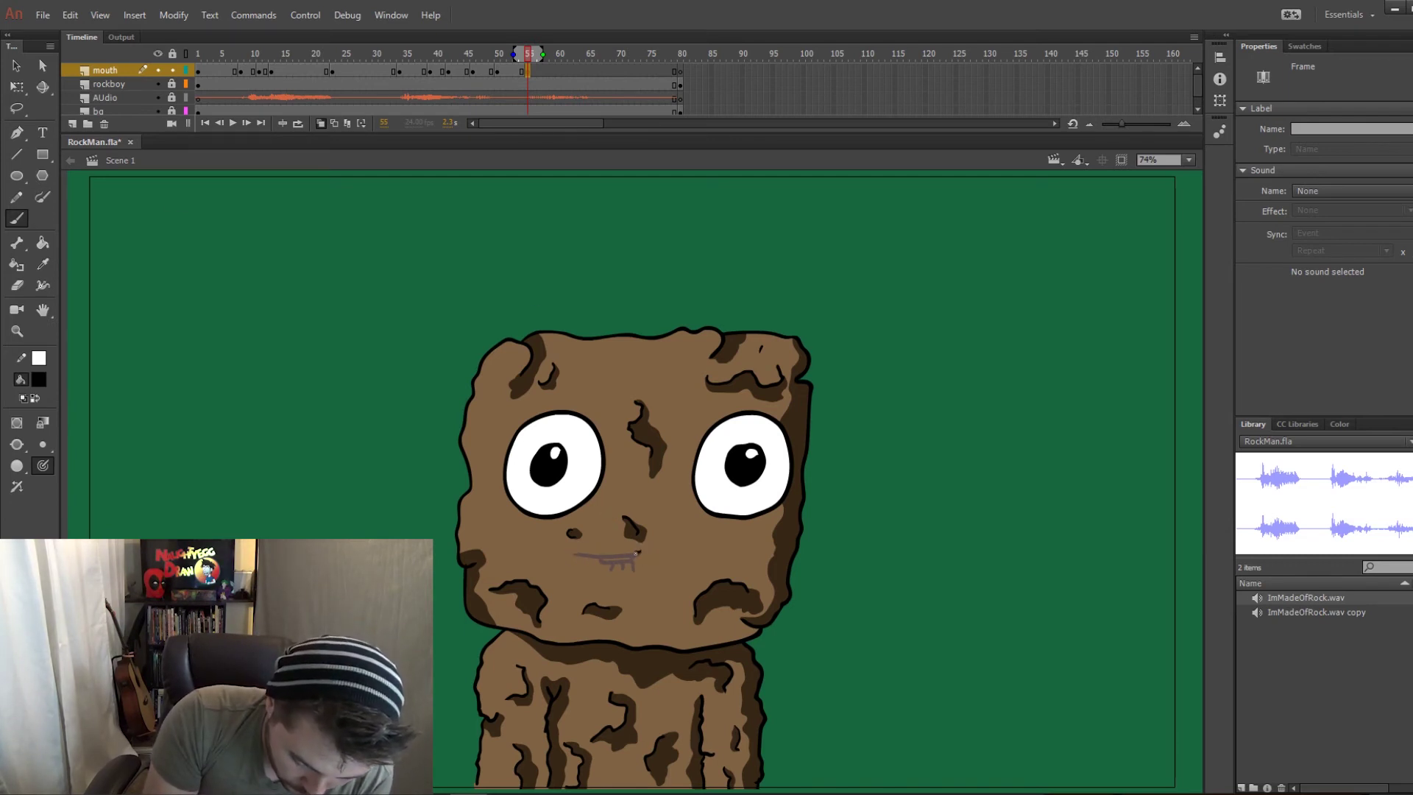
Draw a small puckered mouth at frame 55 near the right end of the previous mouth and fill it solid black.
left_click_drag(628, 558, 642, 562)
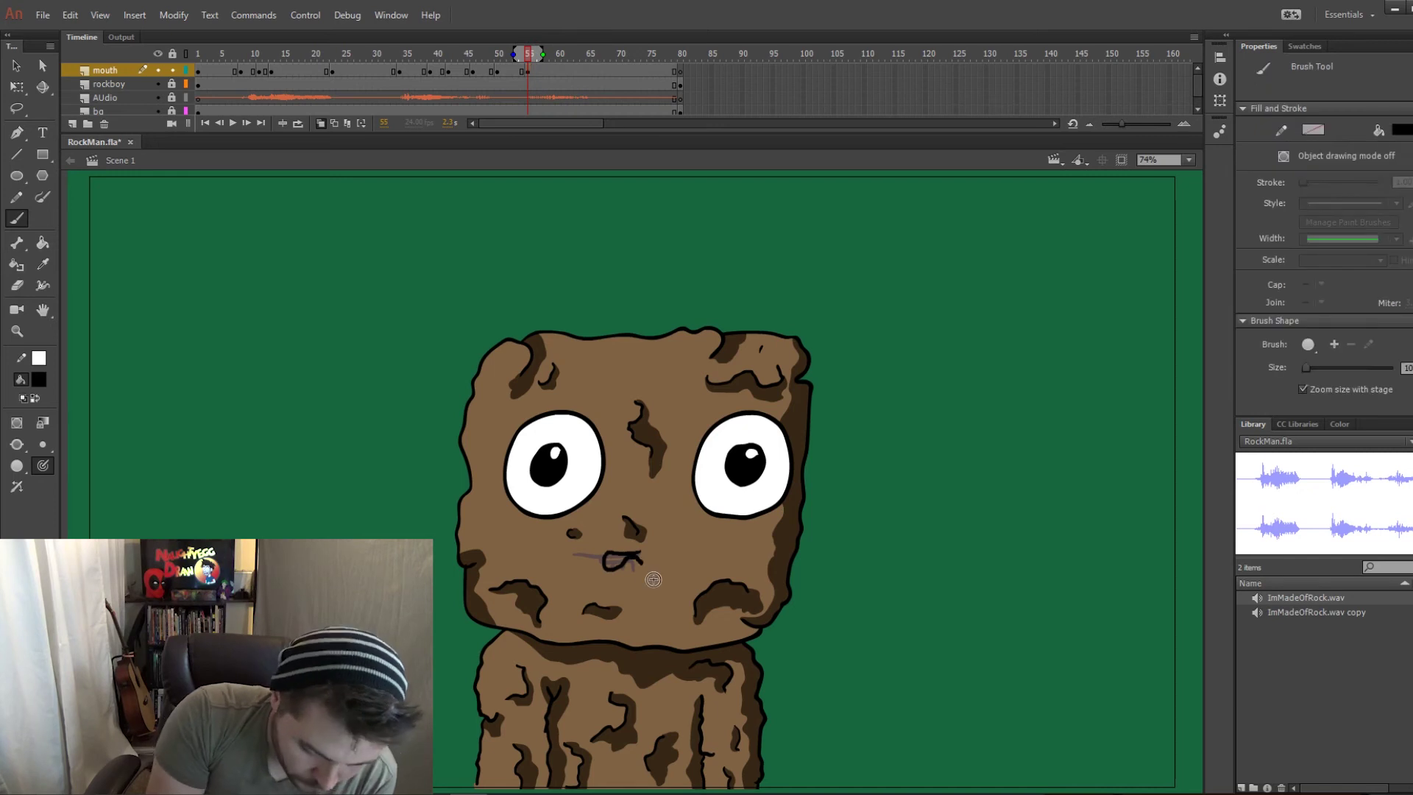
key("ctrl+z")
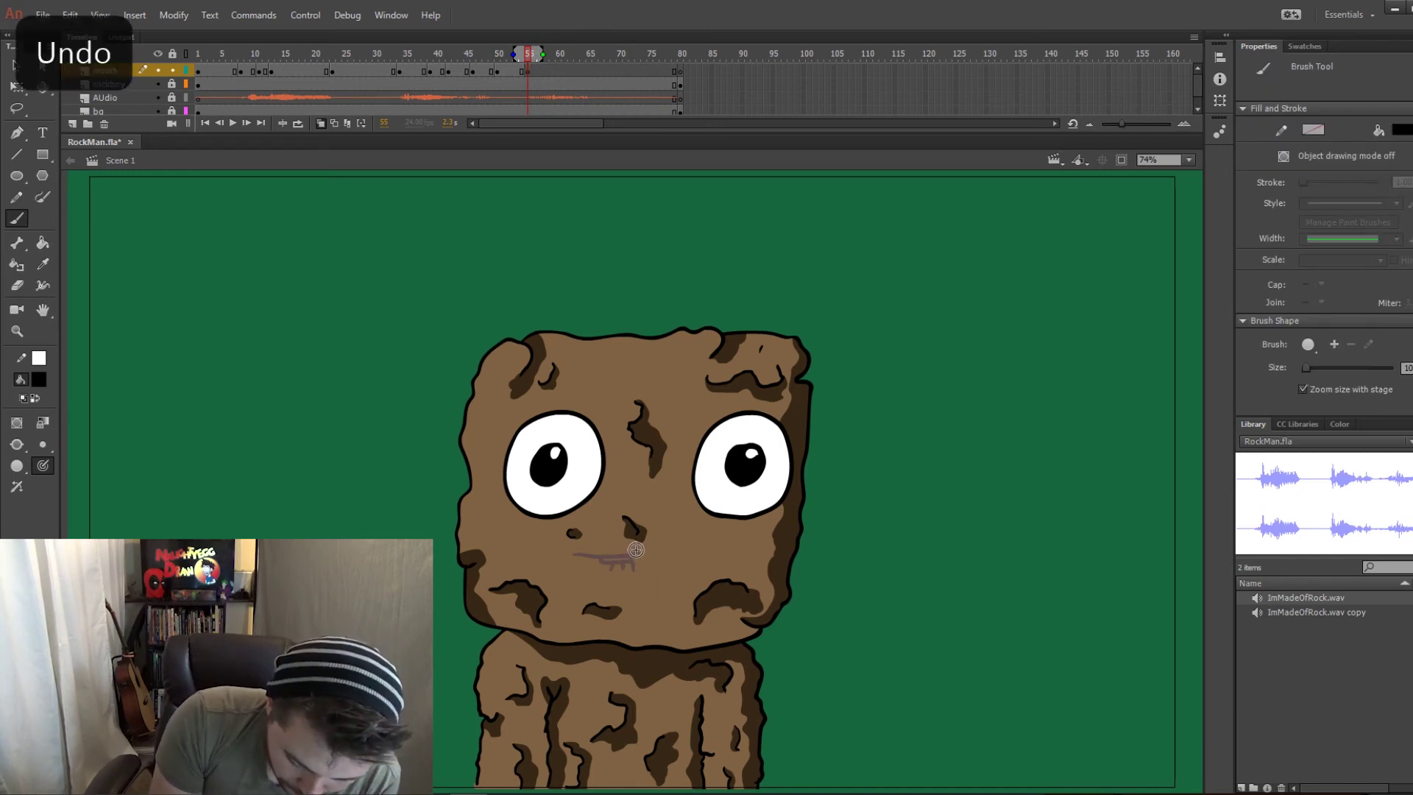
left_click_drag(637, 548, 614, 559)
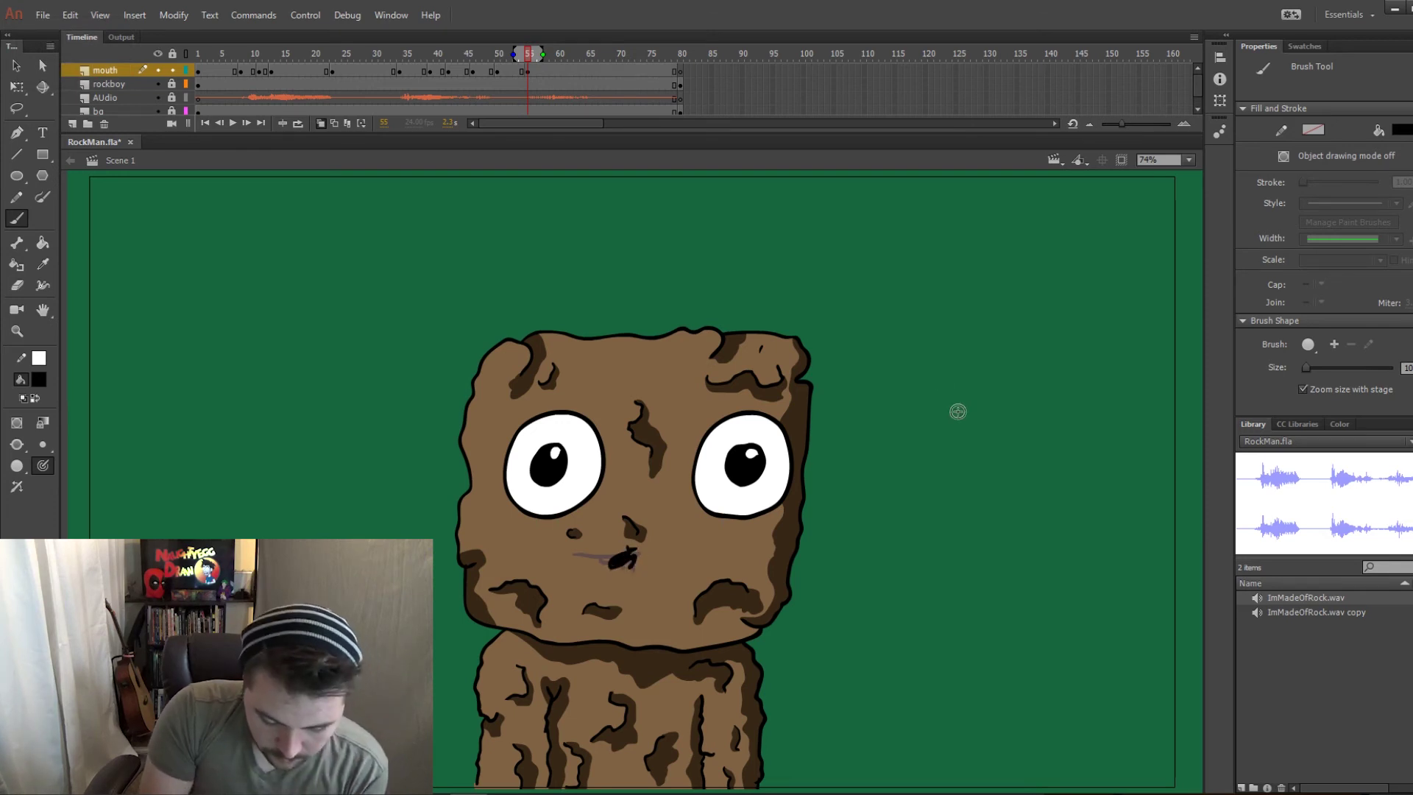
Insert a blank keyframe at frame 59 of the mouth layer and try out a rounded open mouth outline on it.
left_click_drag(490, 56, 529, 56)
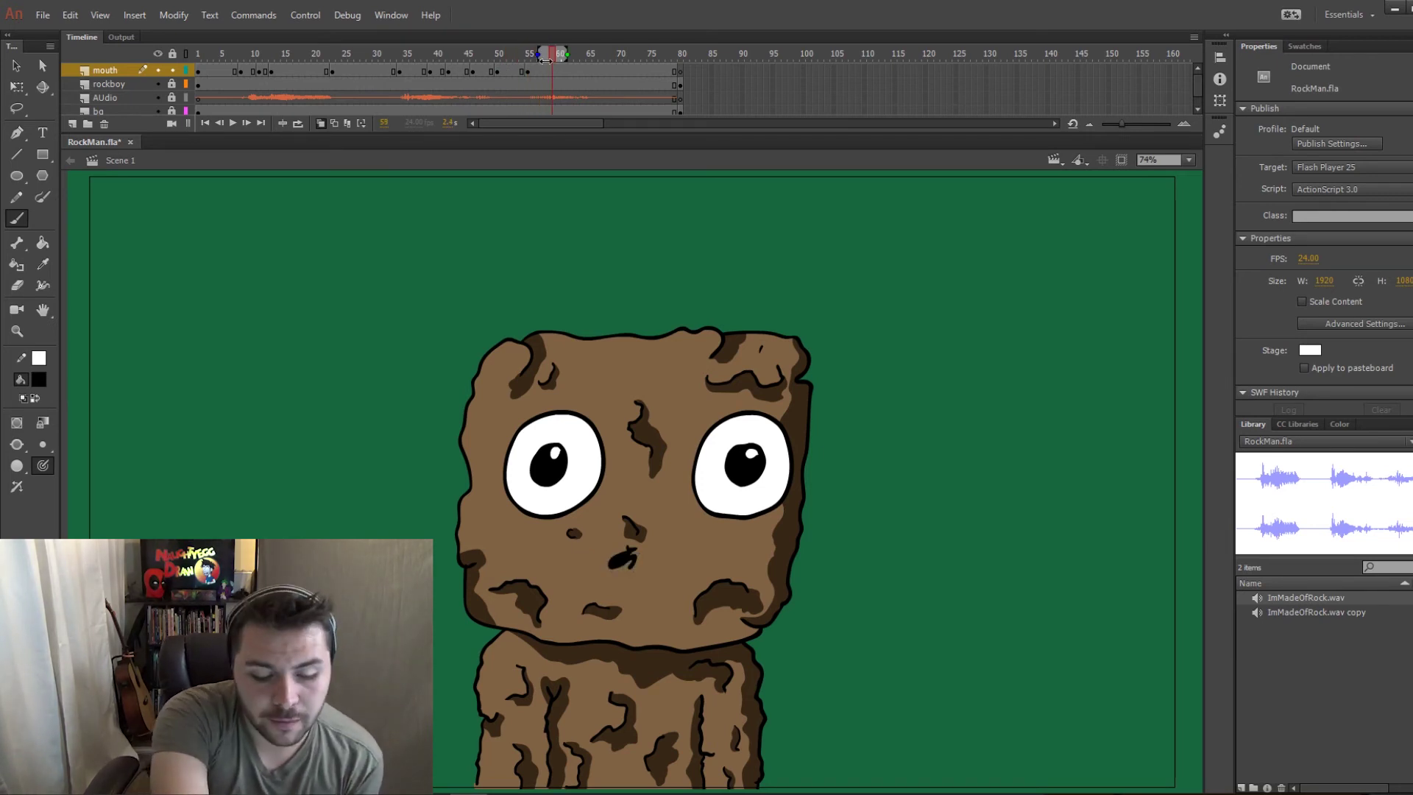
key("F7")
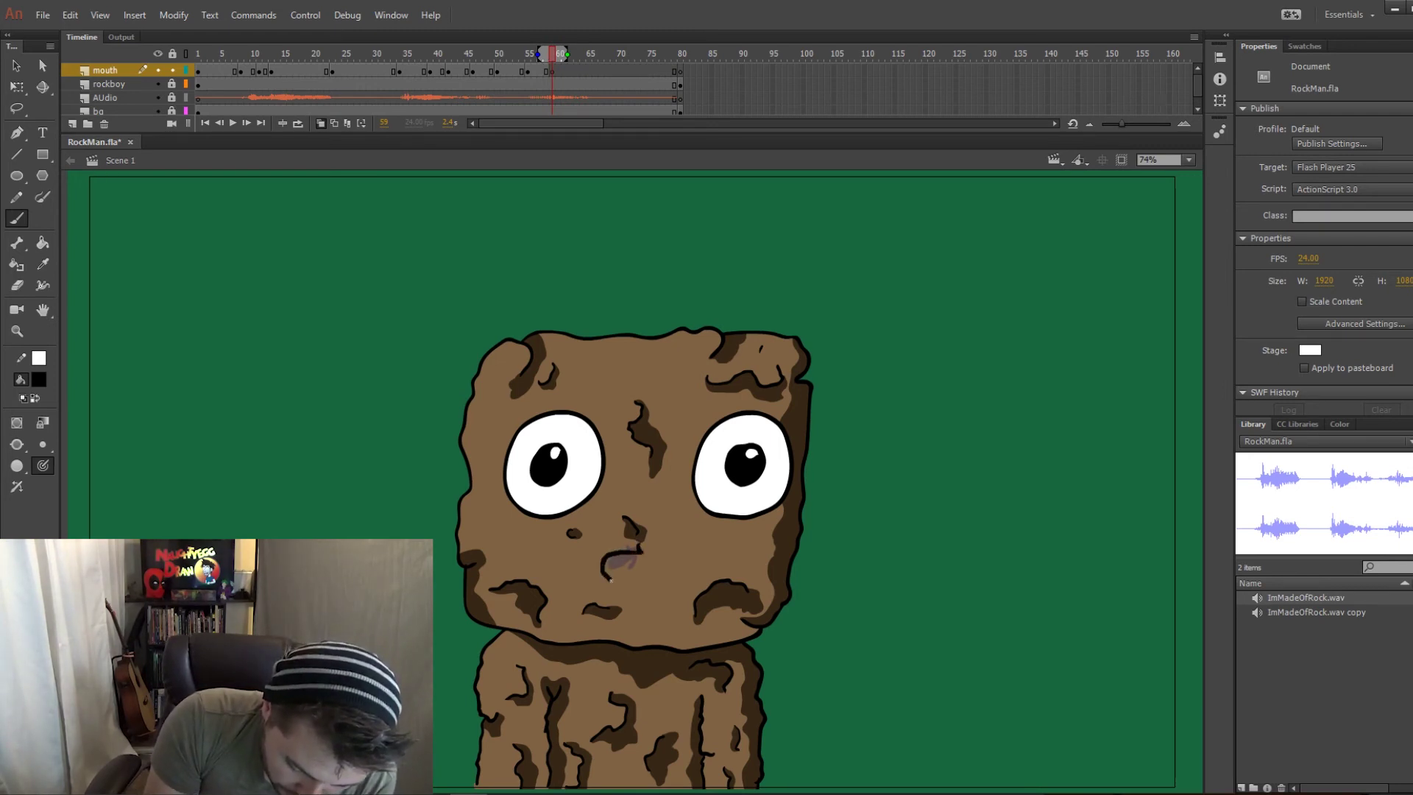
key("b")
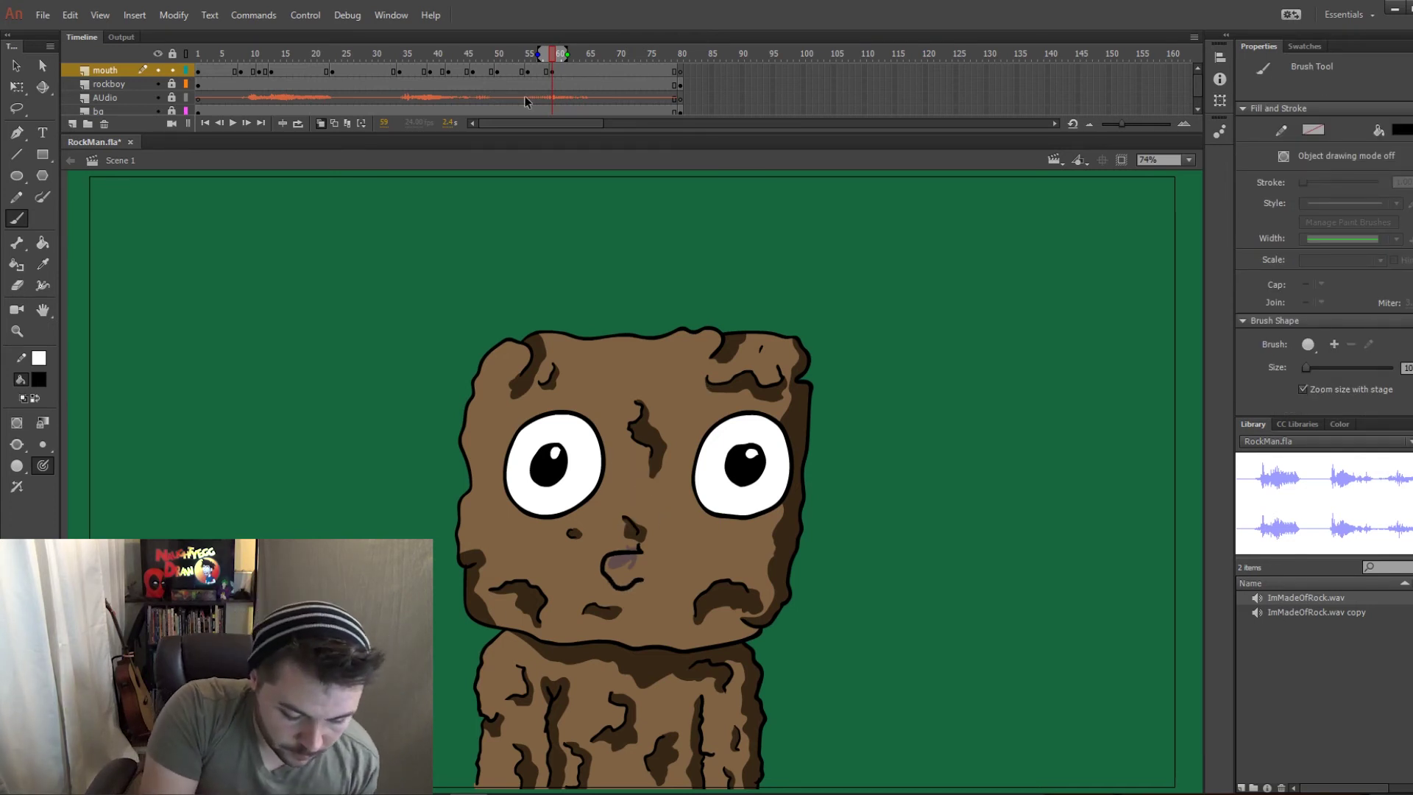
key("ctrl+z")
Copy the open mouth with the tongue from frame 47 into frame 59 and shift it slightly right beneath the nose.
left_click_drag(421, 50, 483, 52)
left_click(480, 73)
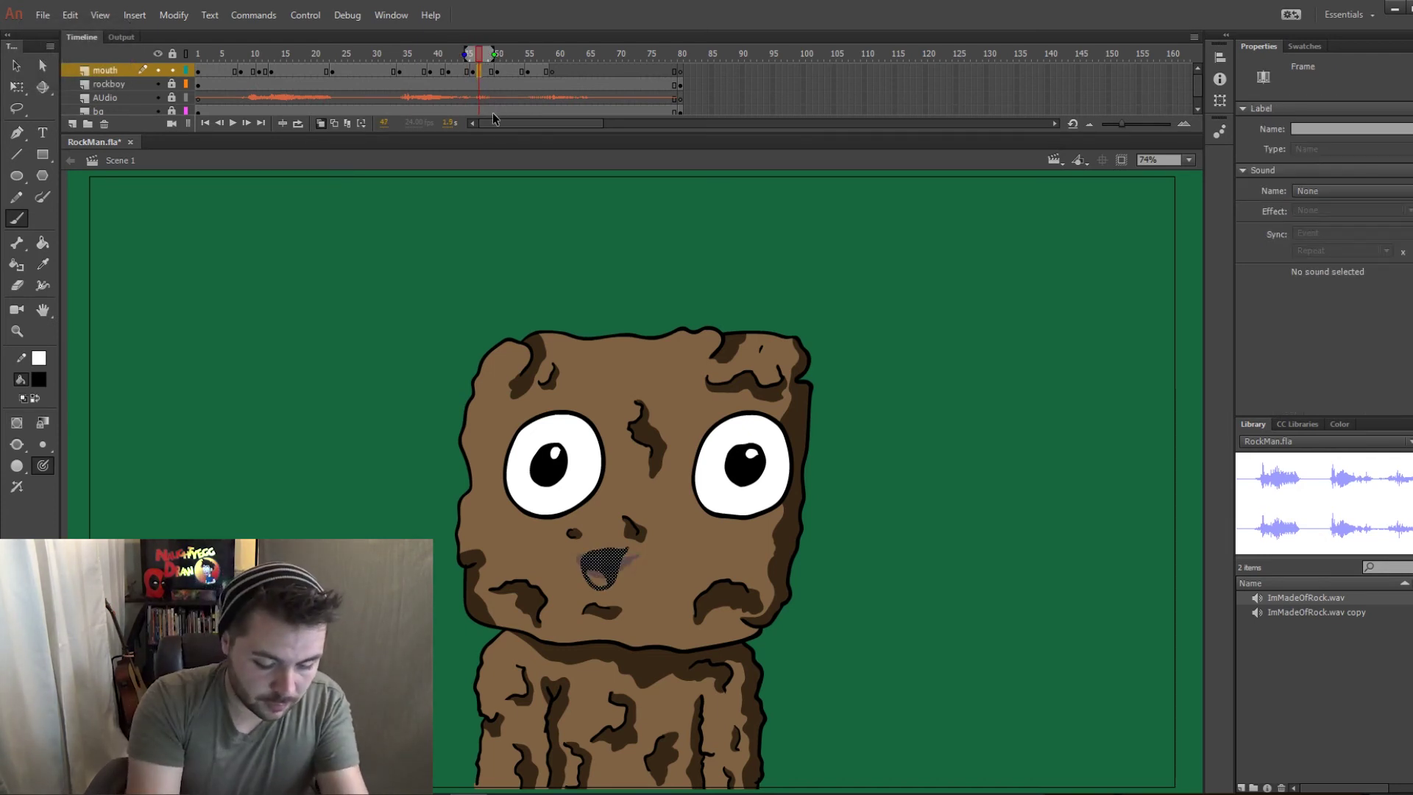
left_click(553, 72)
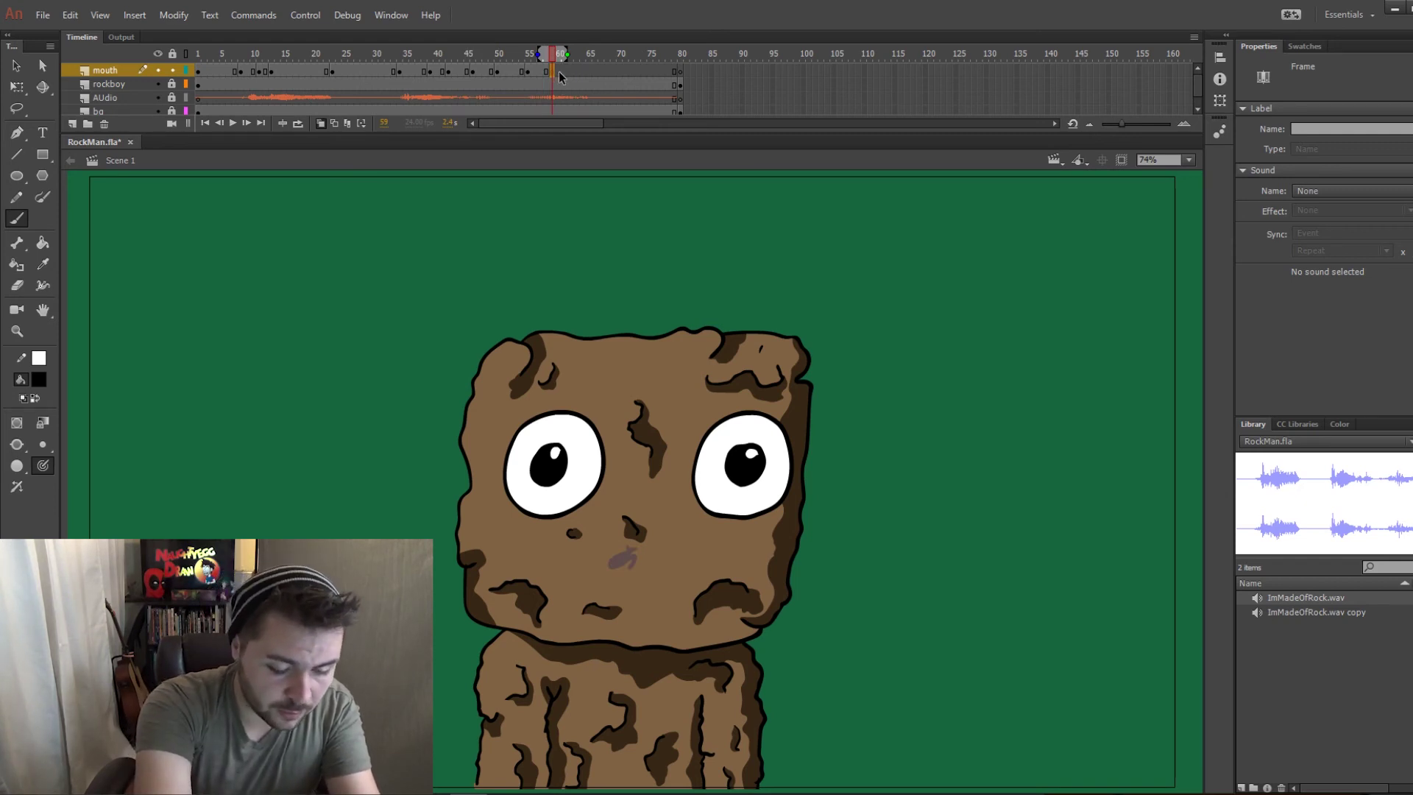
left_click(558, 72)
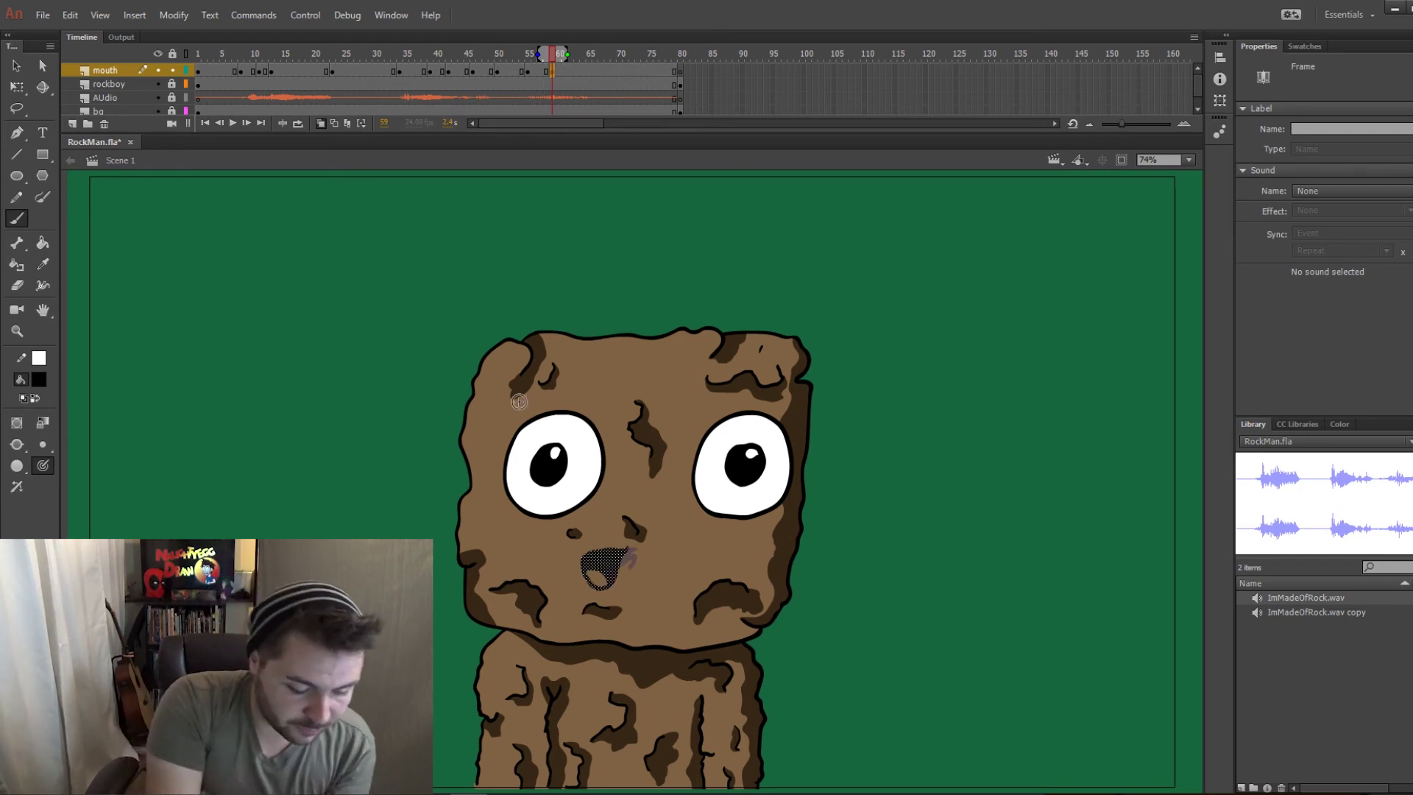
left_click(16, 65)
left_click_drag(605, 568, 624, 567)
Insert a blank keyframe at frame 66 of the mouth layer and draw a small, nearly closed mouth beneath the nose with onion skinning on.
mouse_move(425, 53)
left_mouse_down()
mouse_move(198, 25)
mouse_move(550, 63)
left_mouse_up()
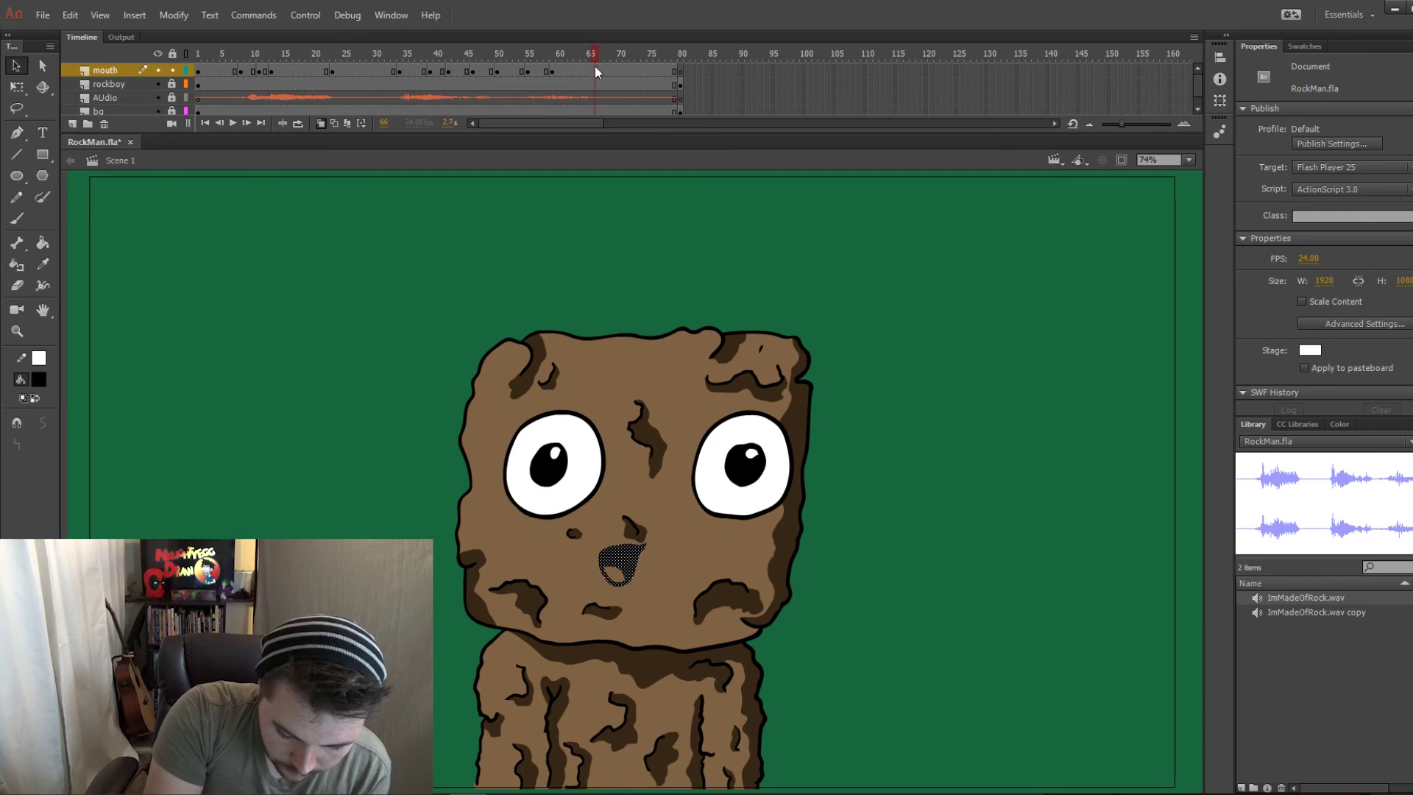
mouse_move(595, 66)
left_mouse_down()
mouse_move(526, 81)
mouse_move(554, 82)
left_mouse_up()
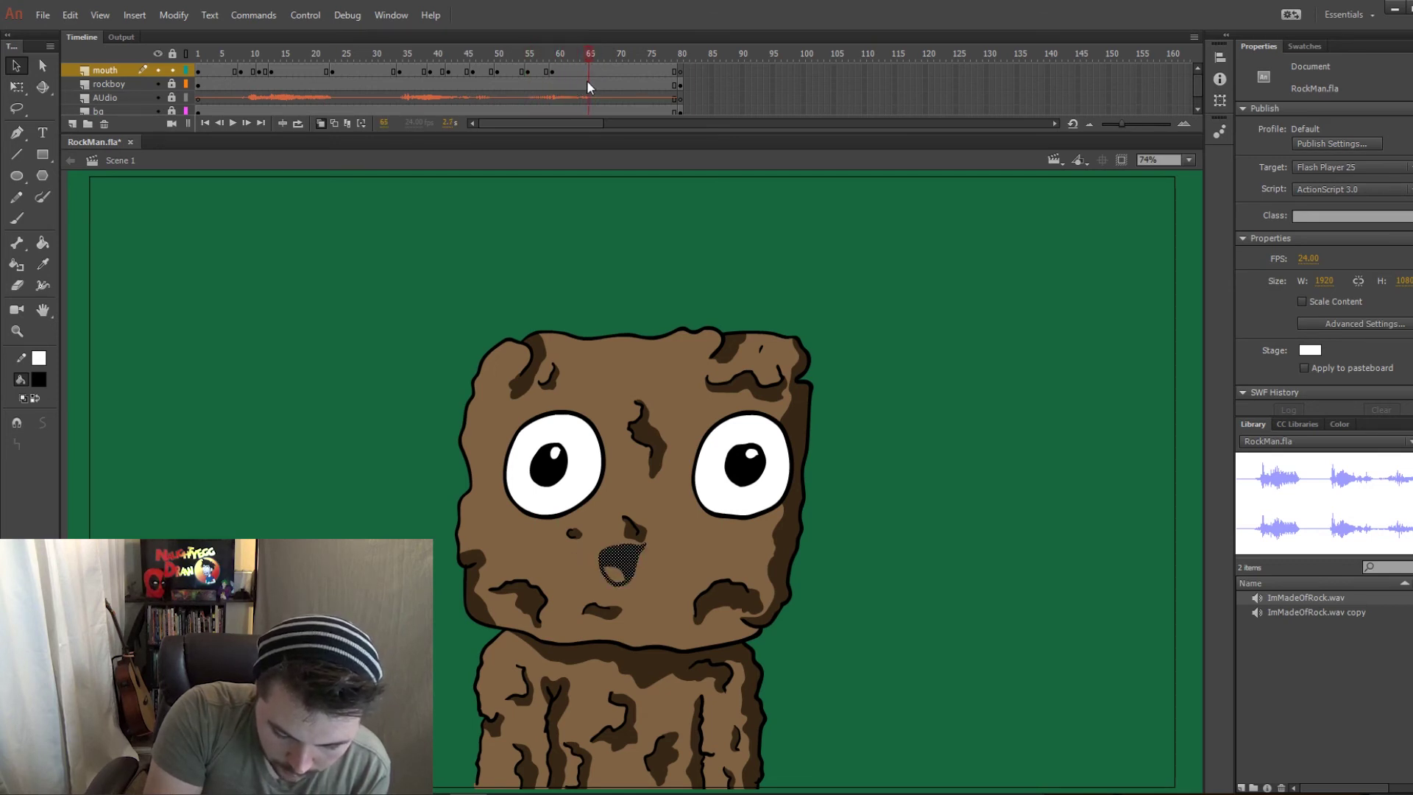
key("alt+shift+o")
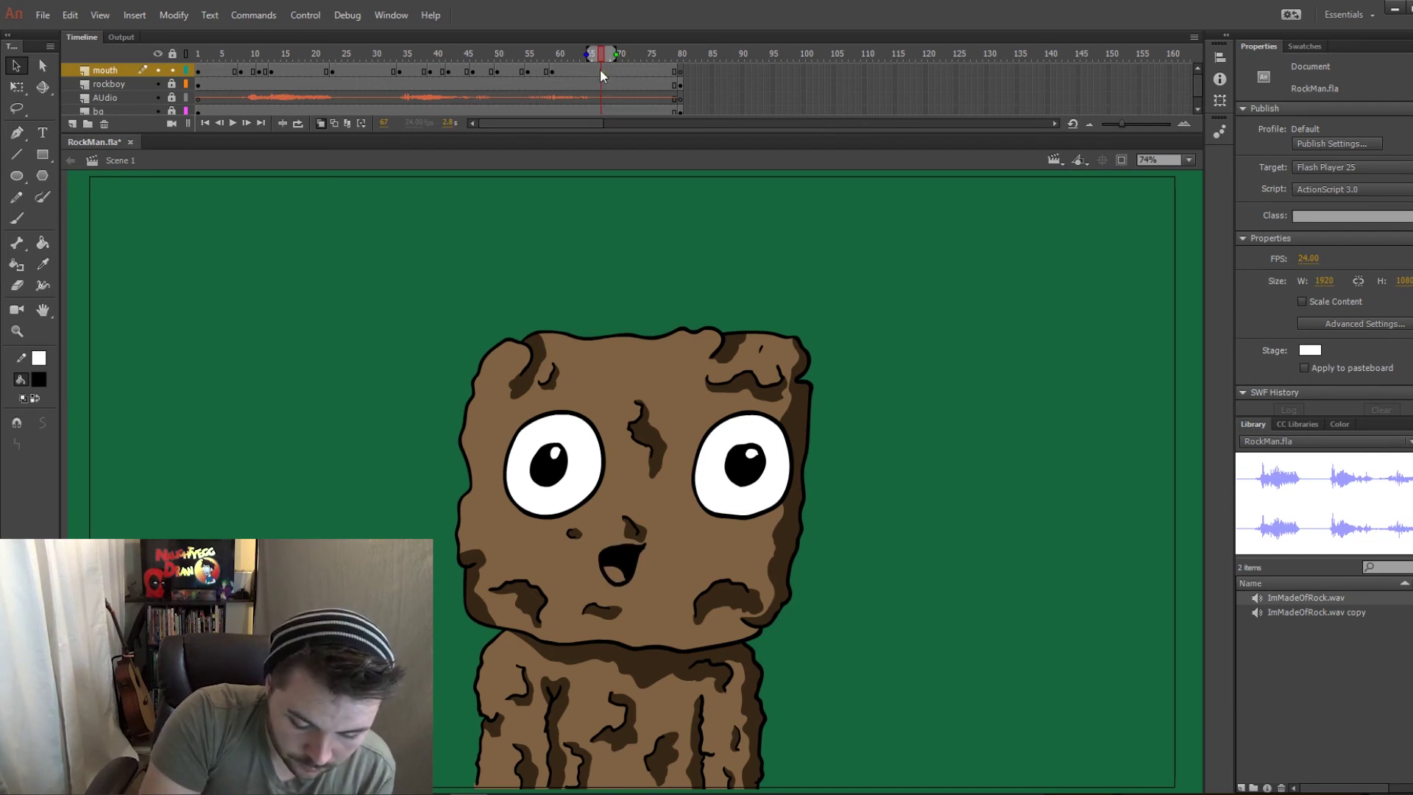
left_click(595, 72)
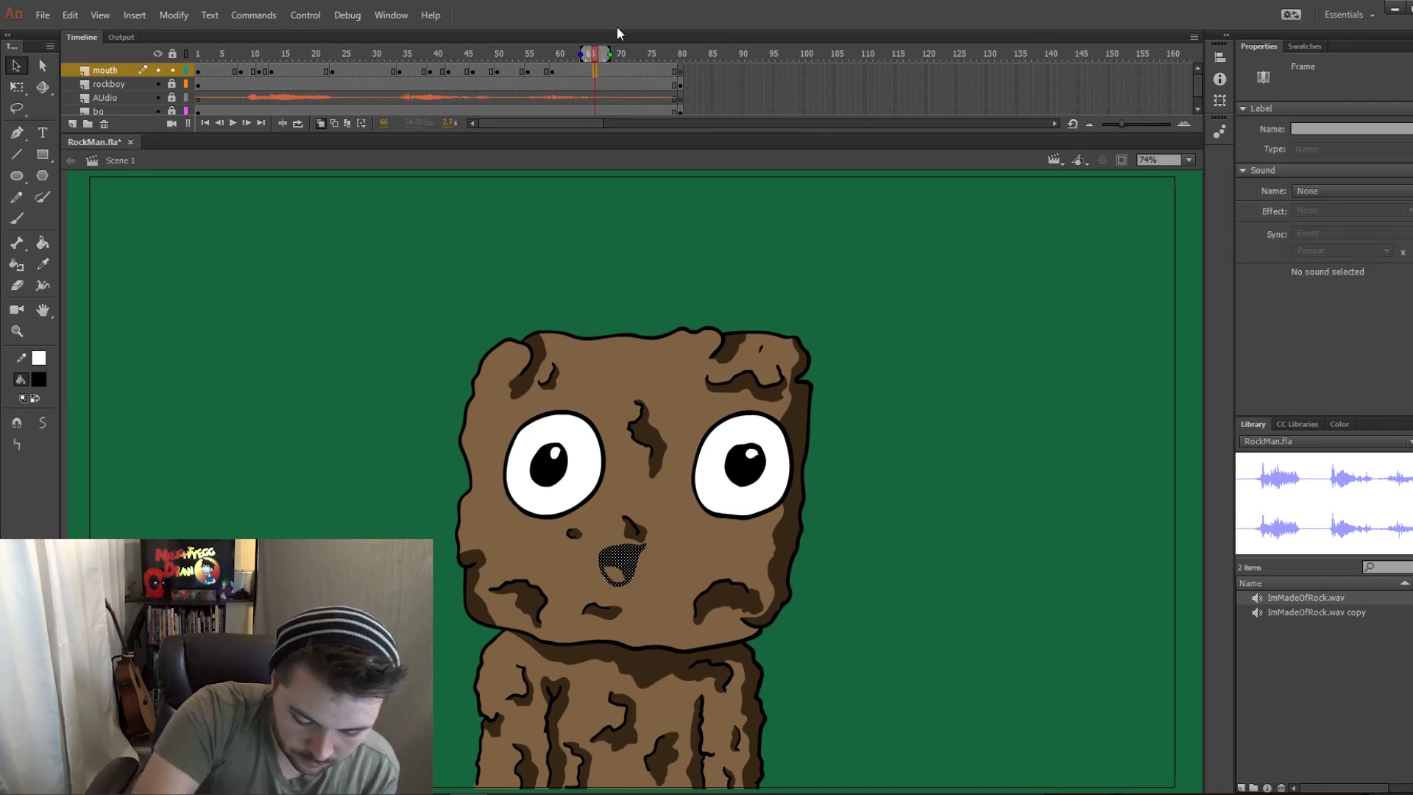
key("F7")
key("b")
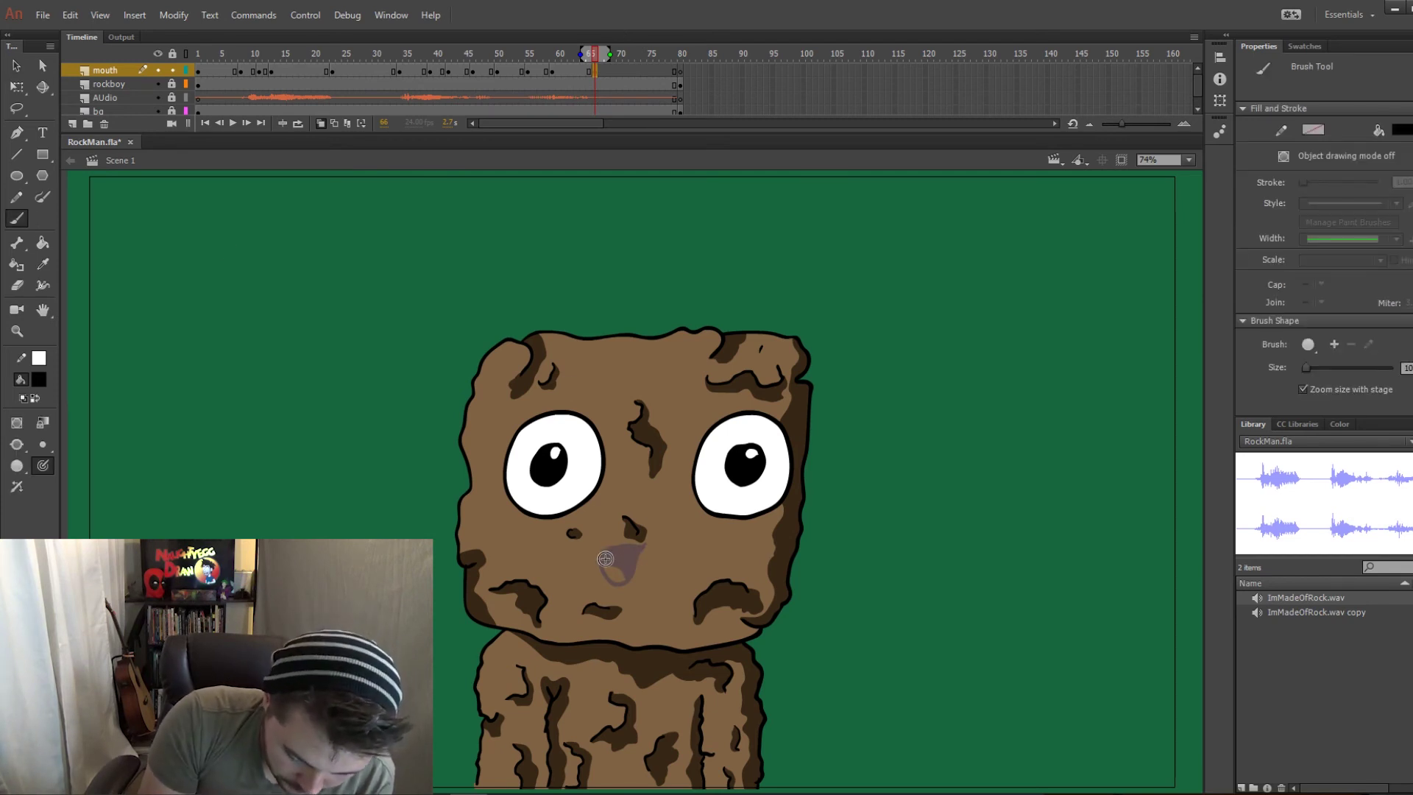
left_click_drag(598, 555, 651, 559)
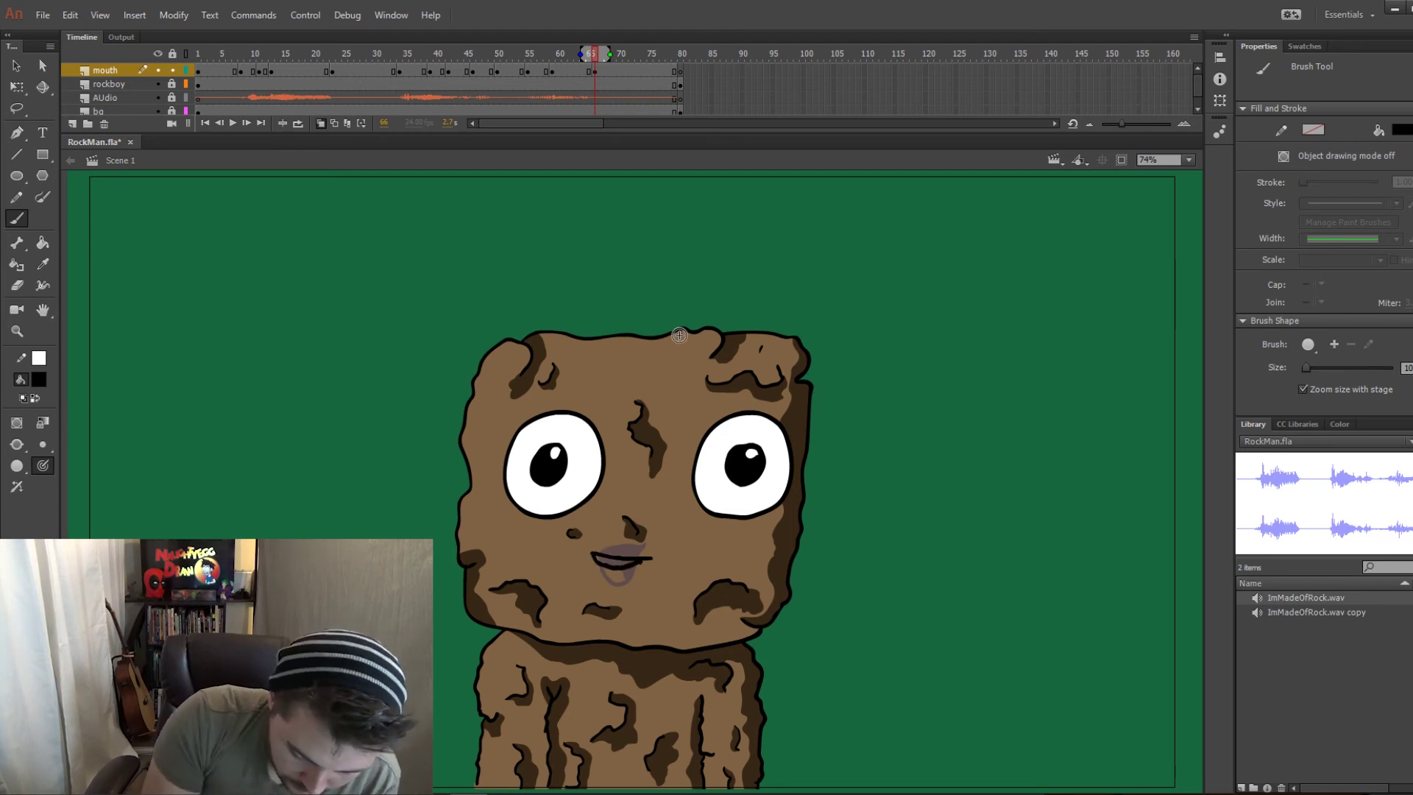
key("ctrl+z")
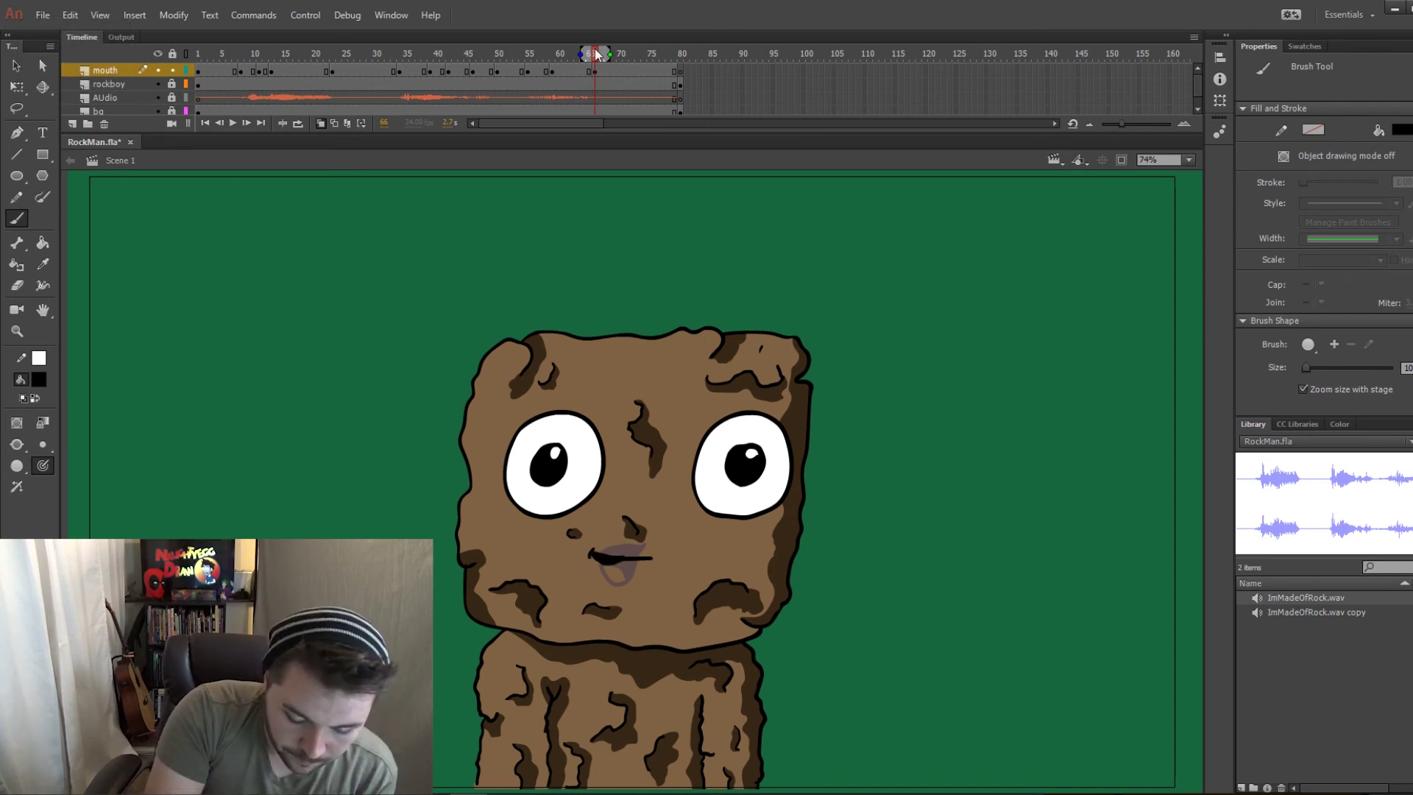
Insert a blank keyframe at frame 70 of the mouth layer and draw a thin closed smile slightly wider than the previous mouth.
mouse_move(594, 51)
left_mouse_down()
mouse_move(530, 58)
mouse_move(606, 66)
left_mouse_up()
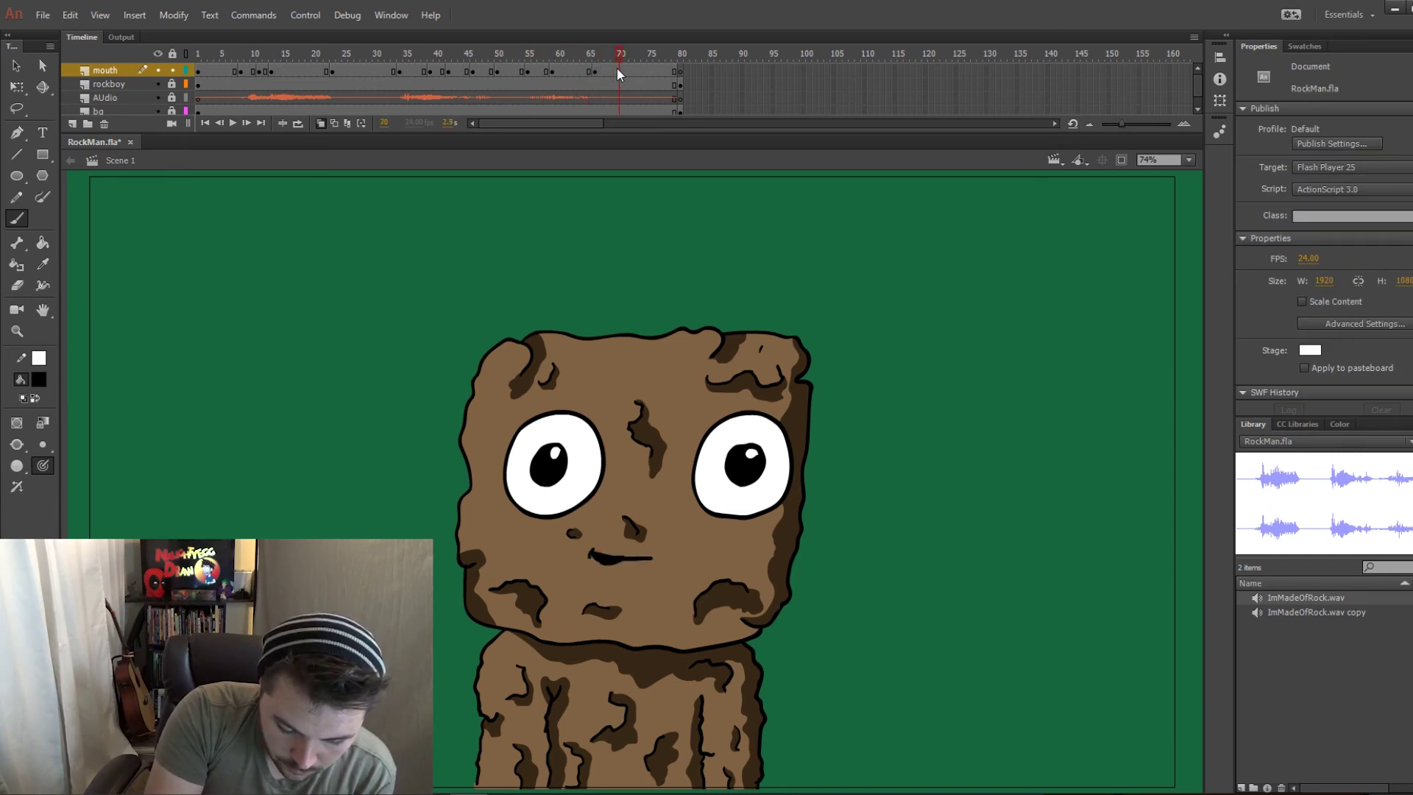
key("F7")
key("alt+shift+o")
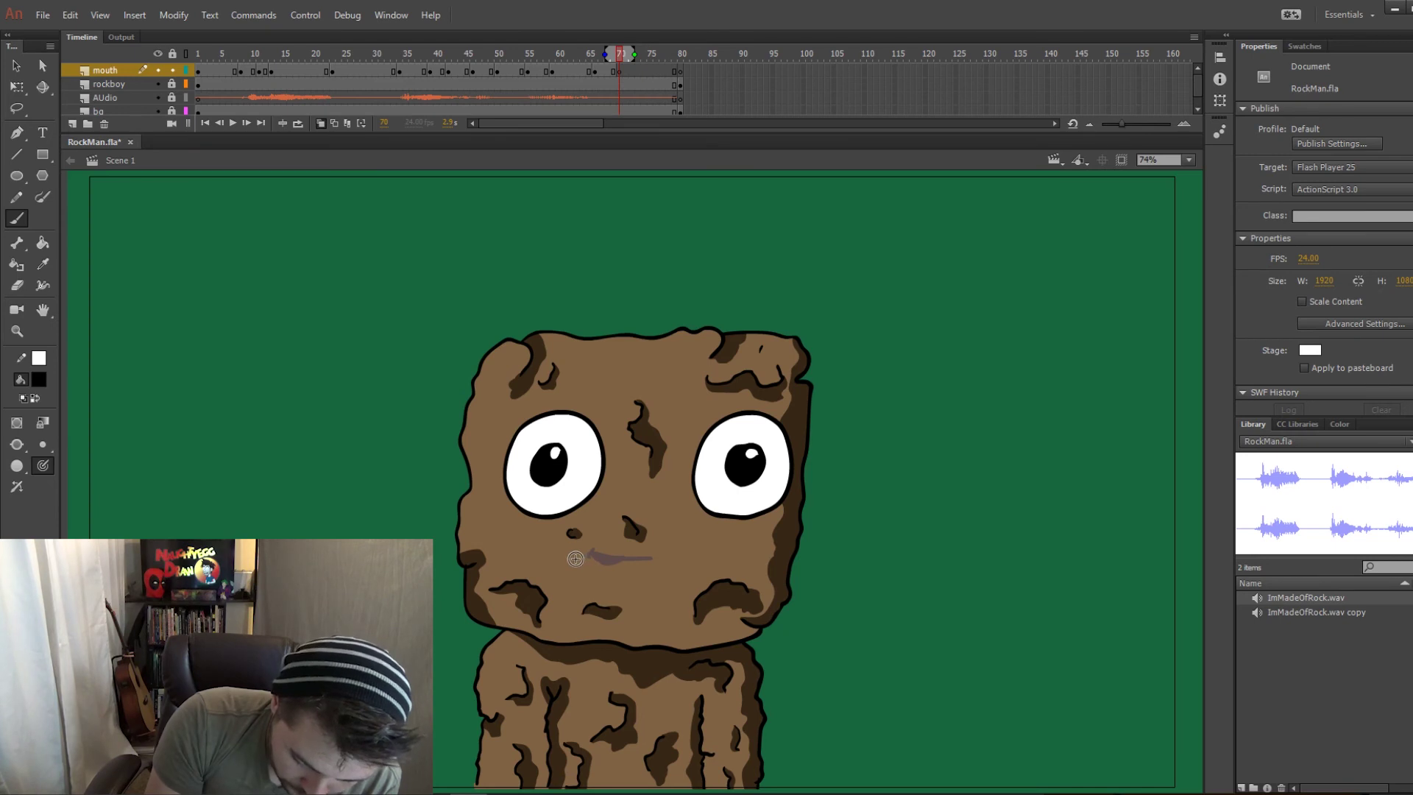
left_click_drag(576, 559, 675, 553)
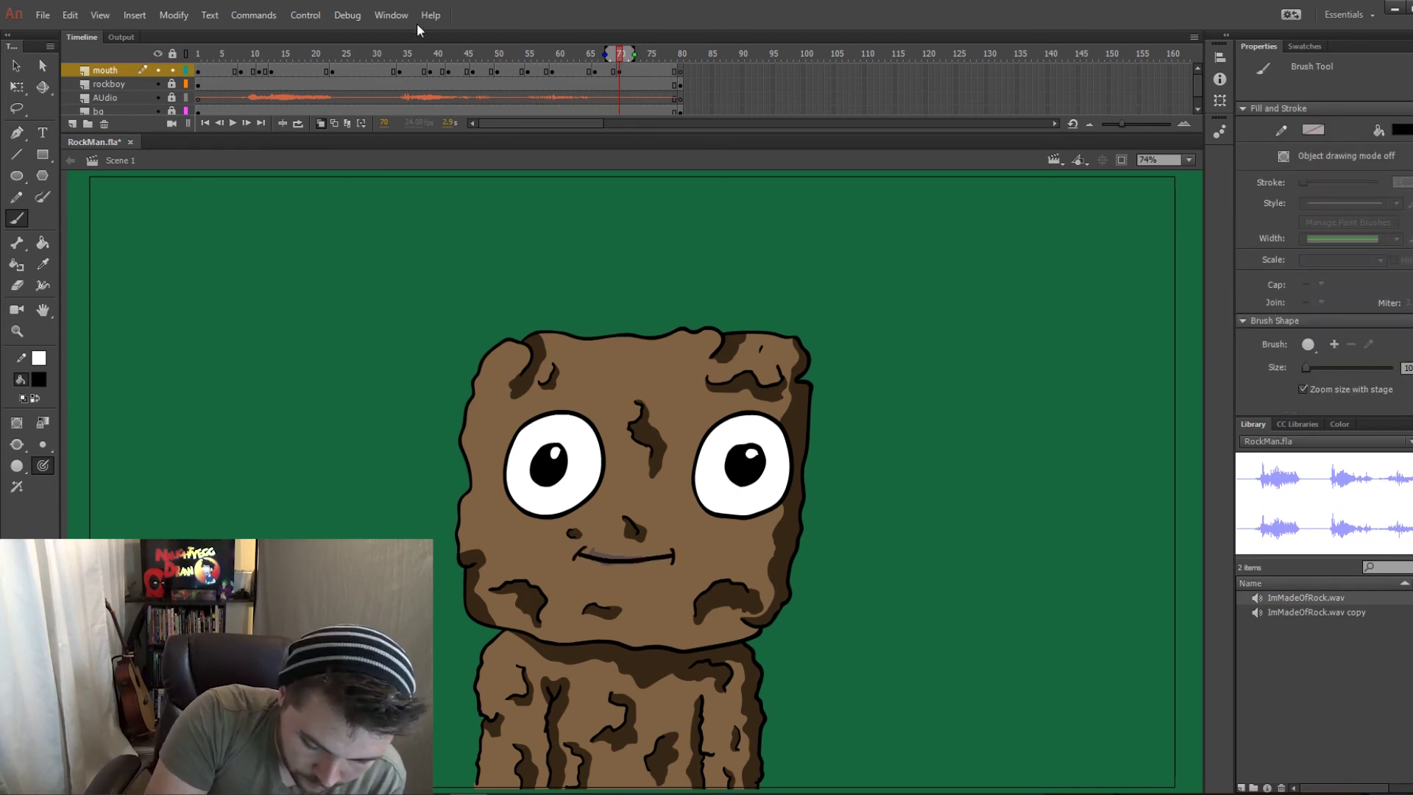
Remove the surplus frames from frame 79 onward on all layers so the animation ends at frame 78.
left_click(638, 54)
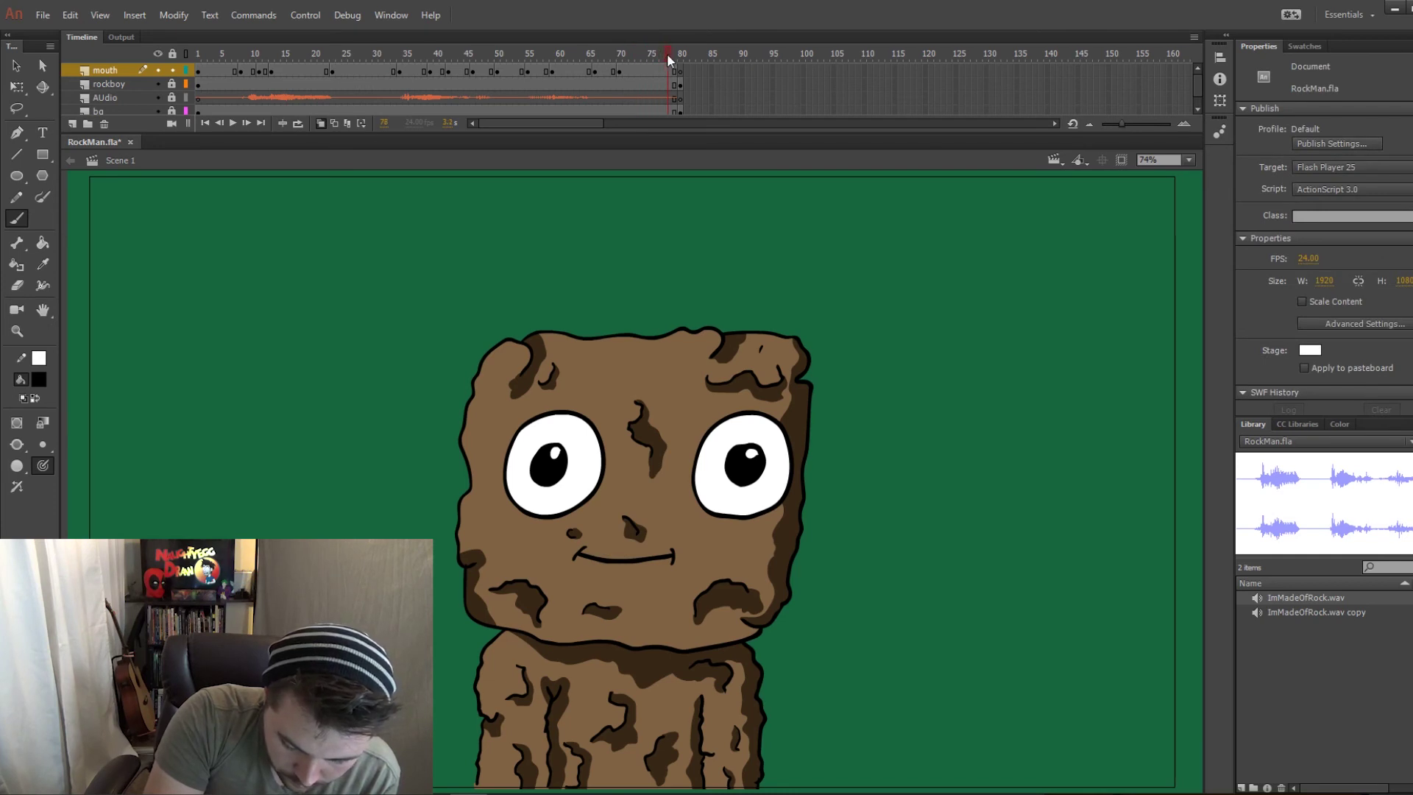
left_click_drag(637, 56, 683, 101)
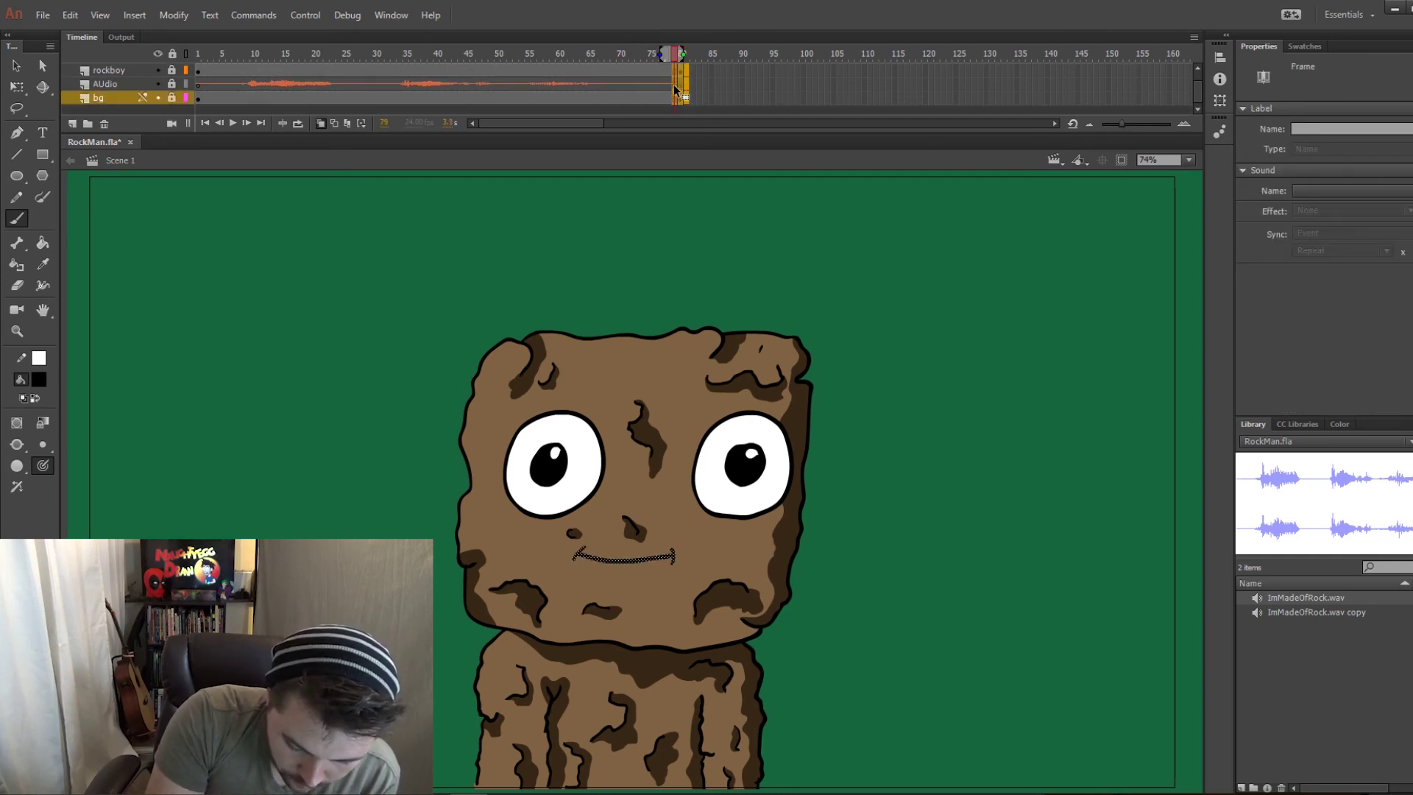
right_click(676, 90)
left_click(725, 186)
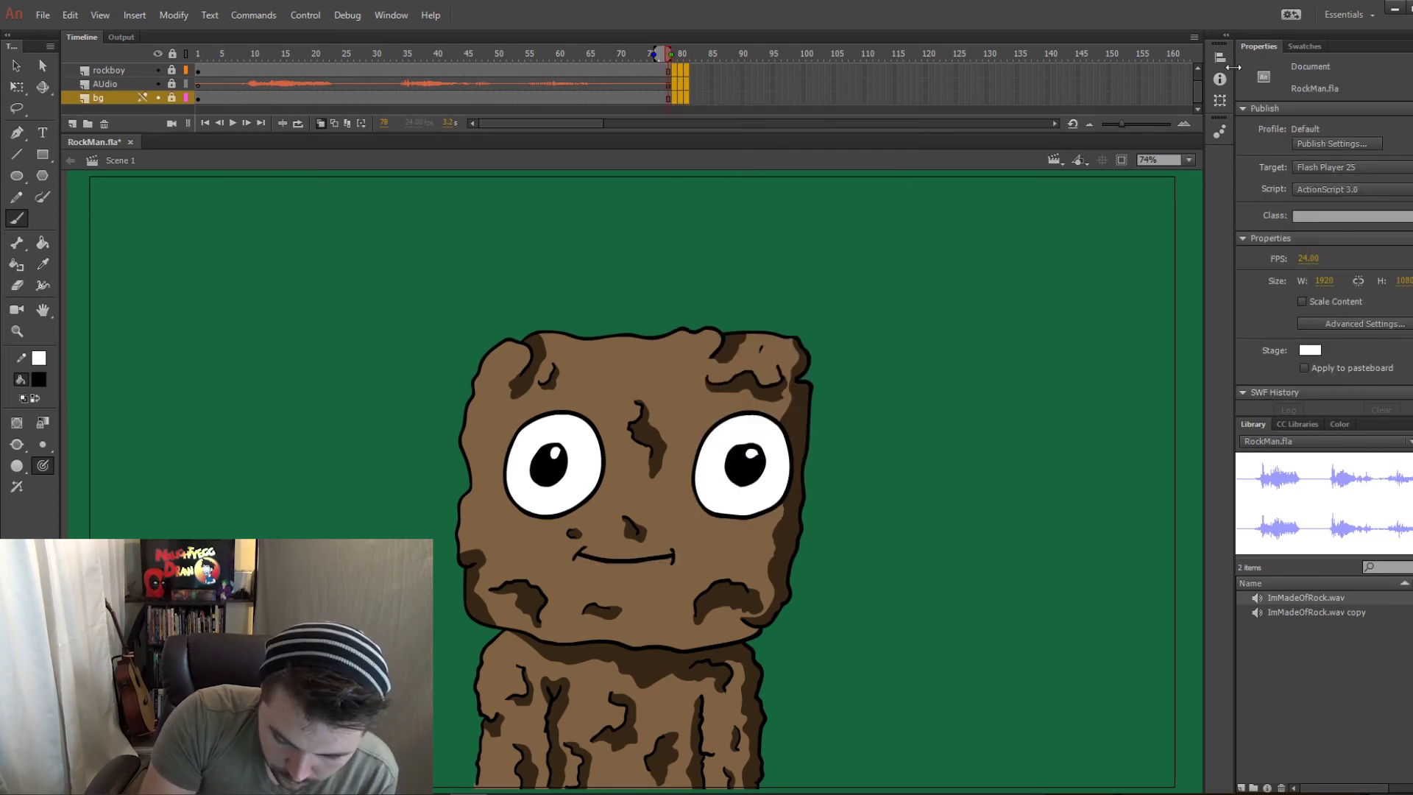
left_click(1198, 68)
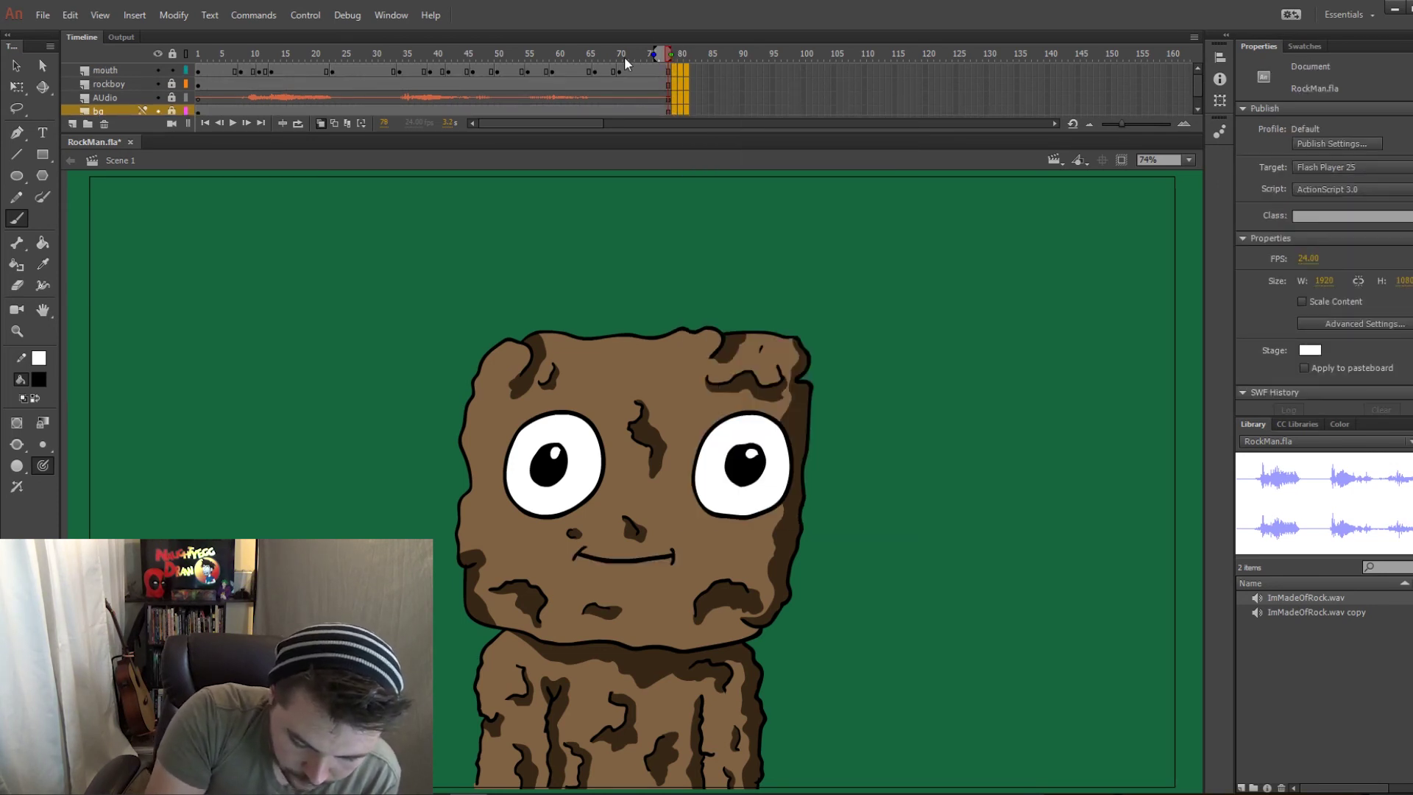
Copy the wide smile from the start of the mouth layer and paste it in place into a new keyframe at frame 74.
mouse_move(624, 56)
left_mouse_down()
mouse_move(236, 50)
mouse_move(258, 37)
mouse_move(627, 50)
left_mouse_up()
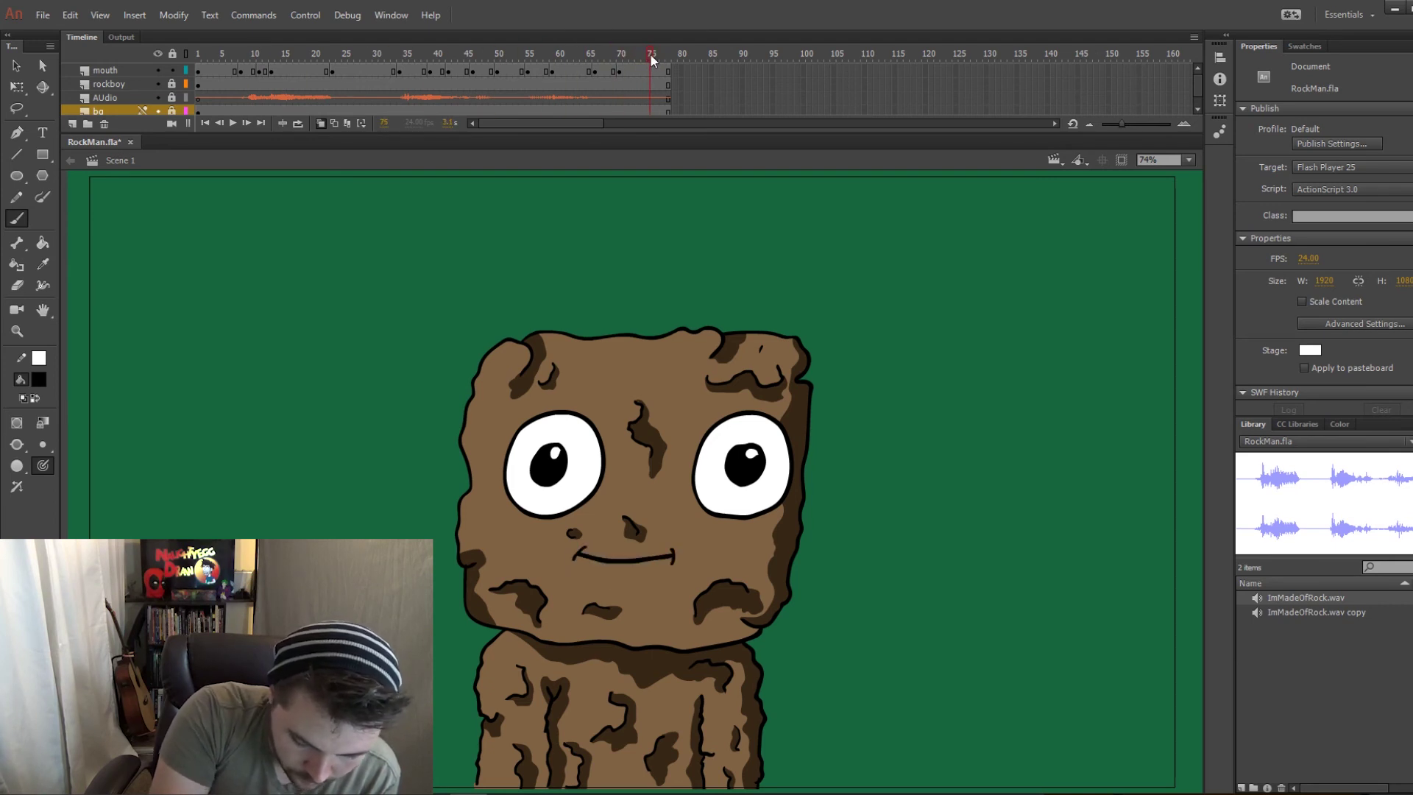
left_click_drag(650, 59, 211, 54)
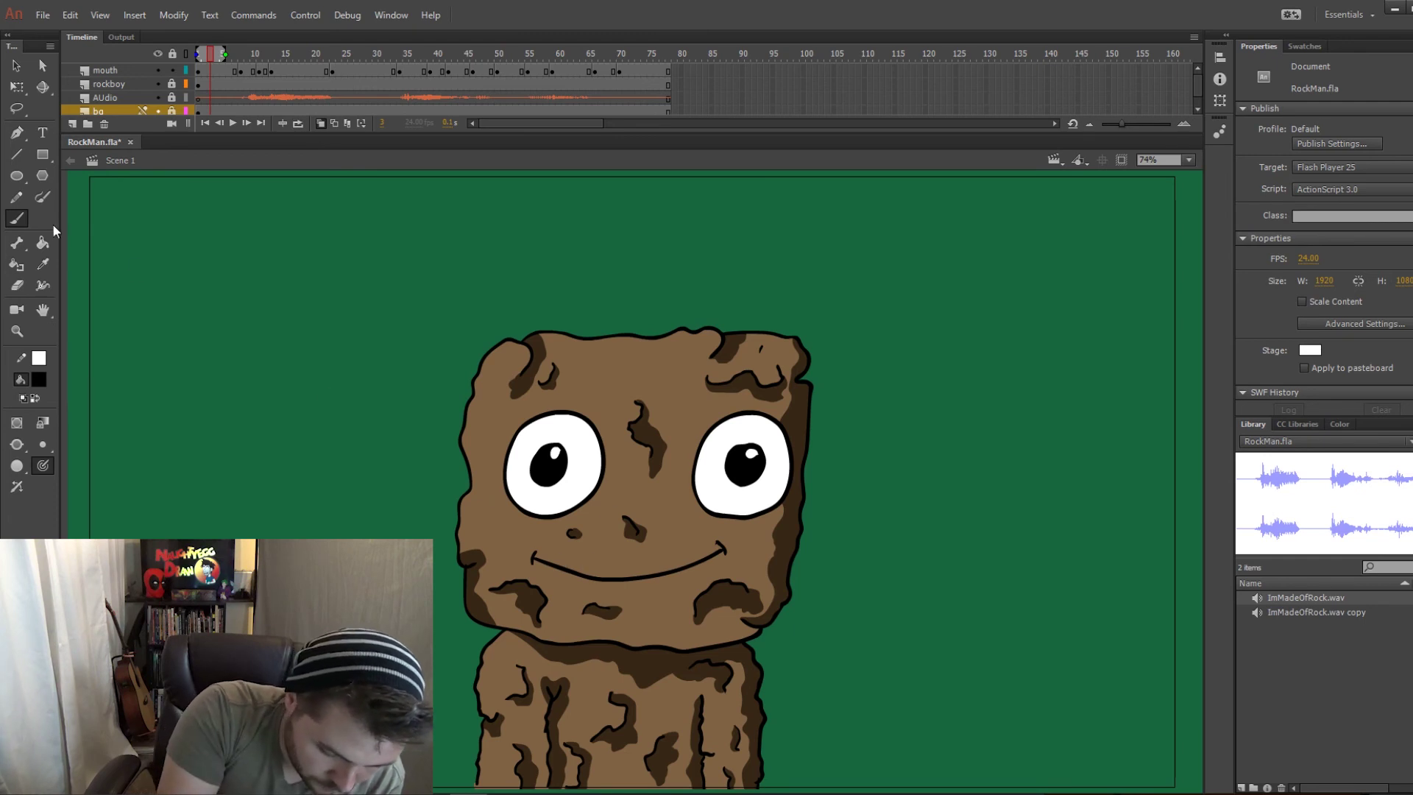
left_click(212, 72)
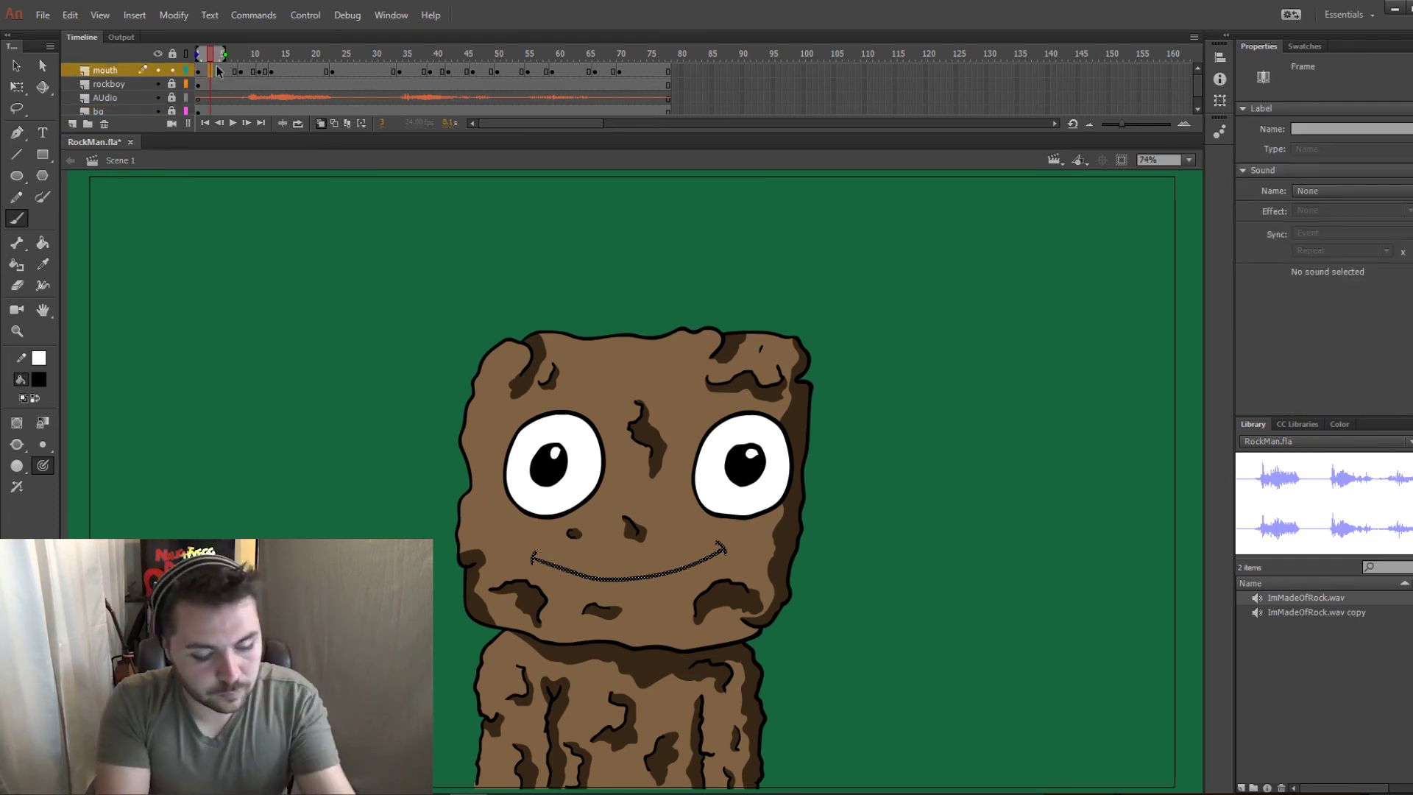
left_click(638, 56)
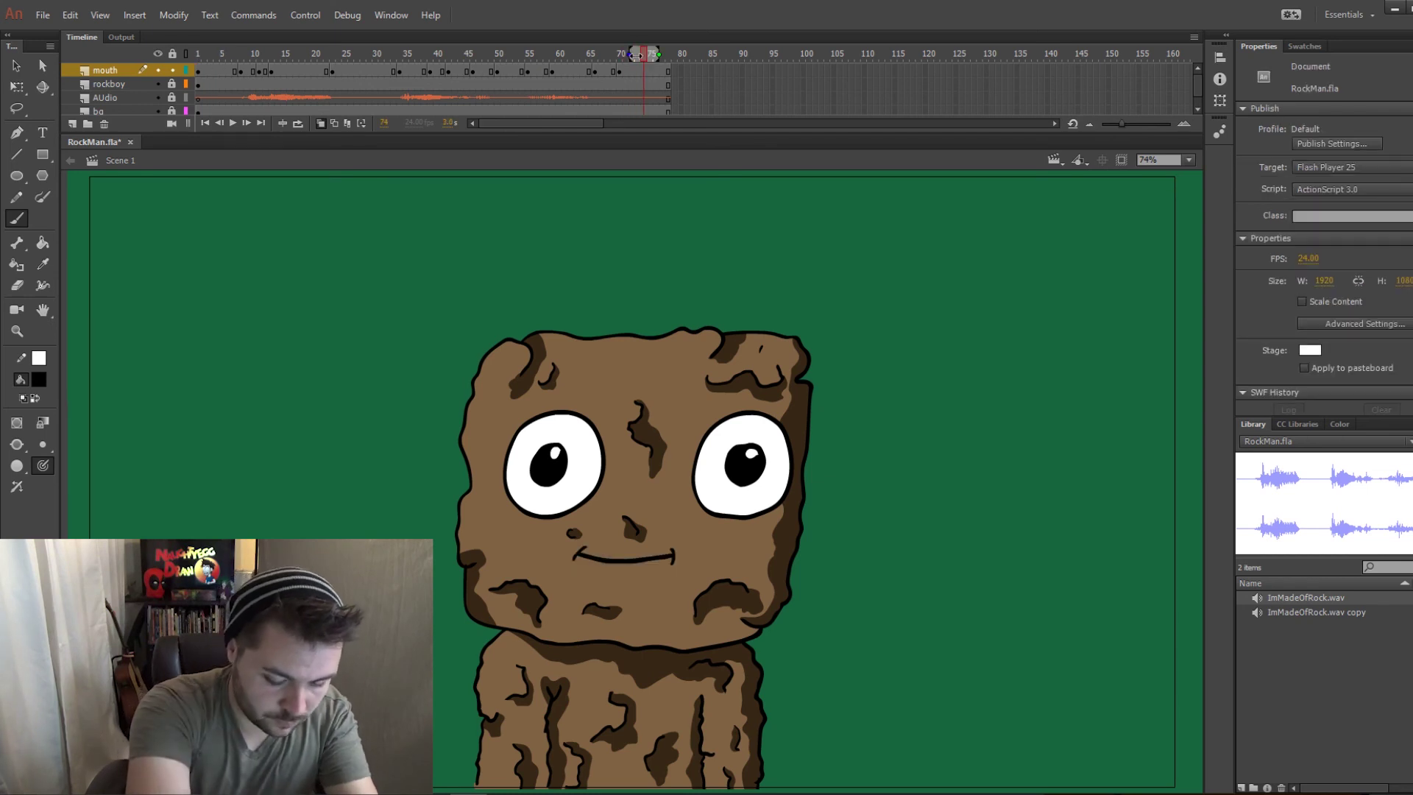
key("F6")
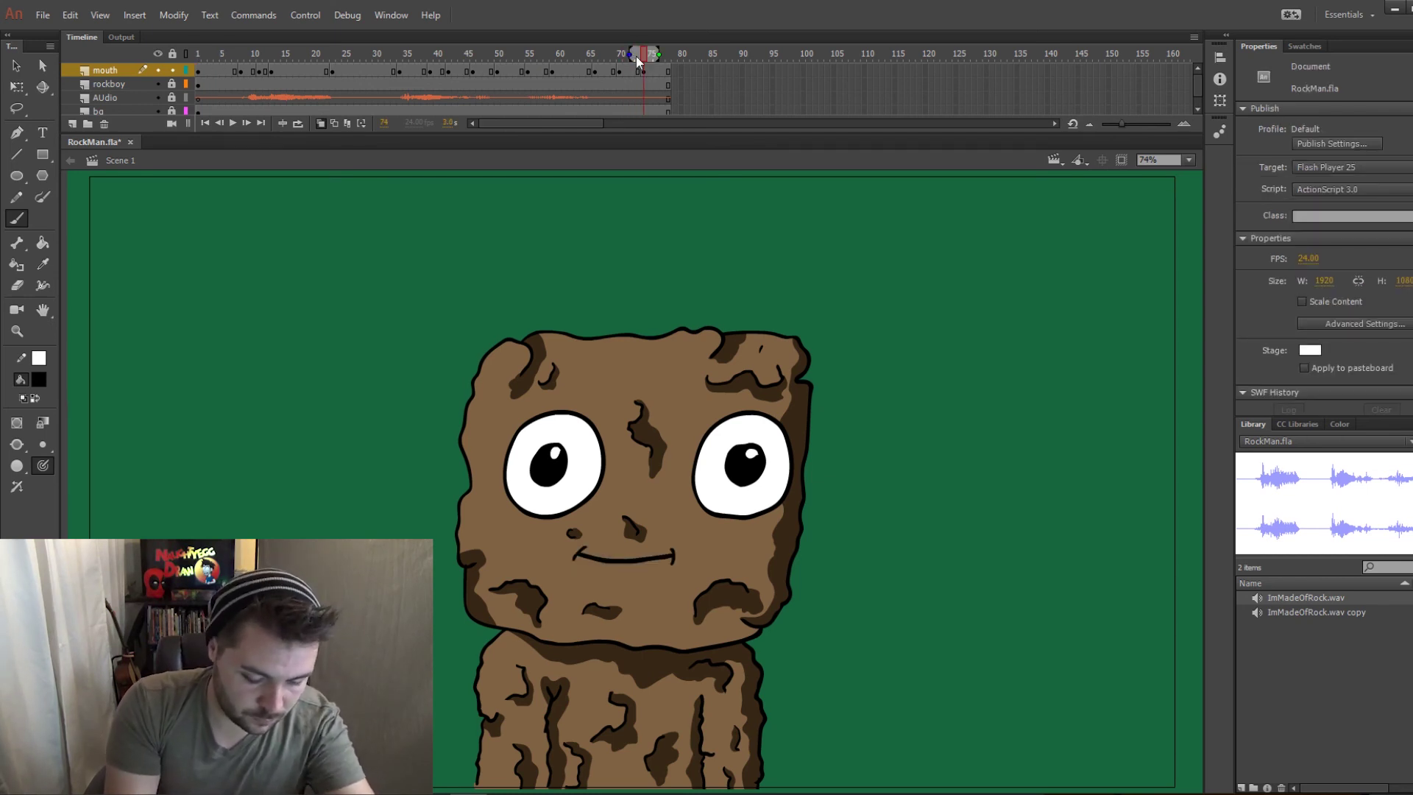
left_click(655, 69)
key("F7")
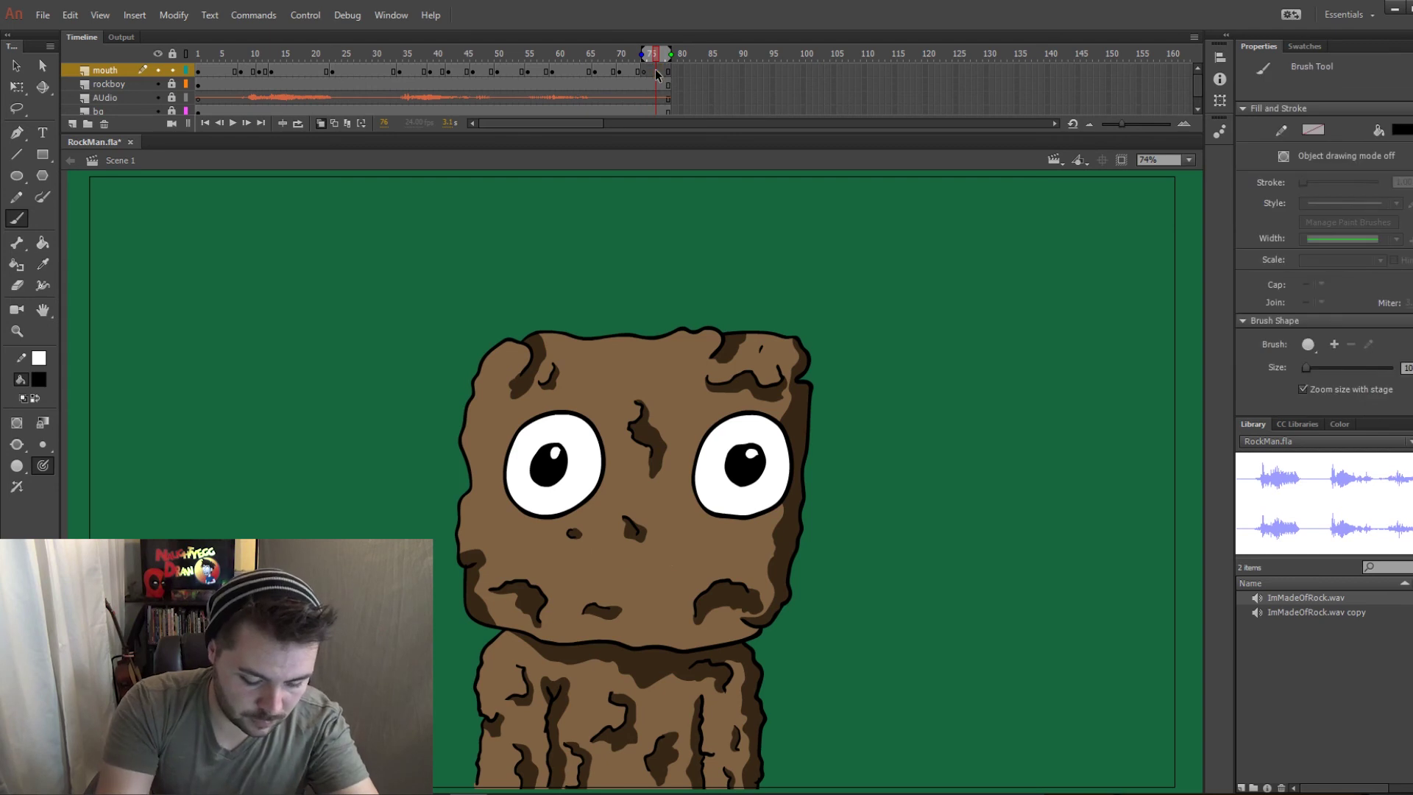
key("ctrl+shift+v")
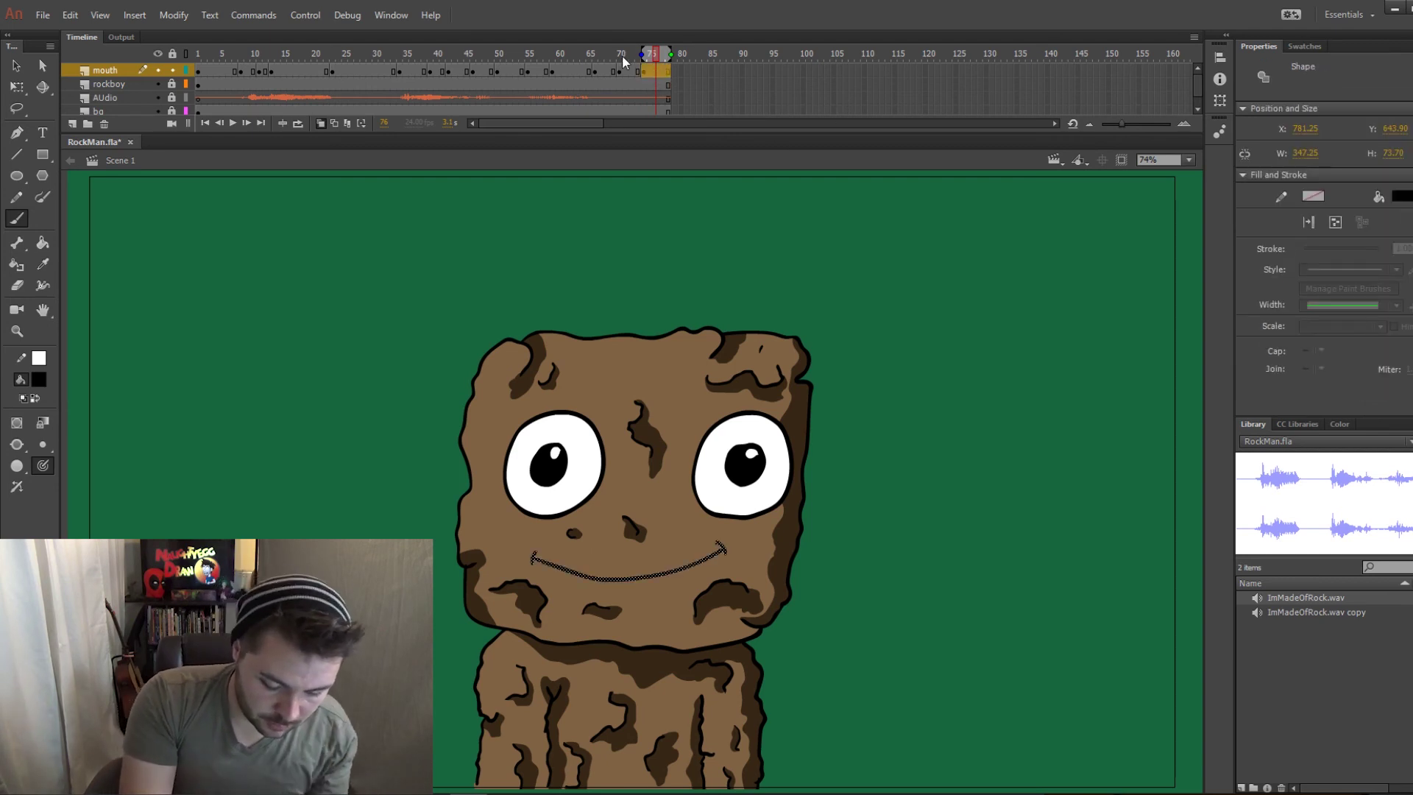
Nudge the wide smile at frame 74 slightly upward, using onion skinning to align it with the previous mouth.
left_click(626, 55)
left_click_drag(625, 52, 646, 50)
key("alt+shift+o")
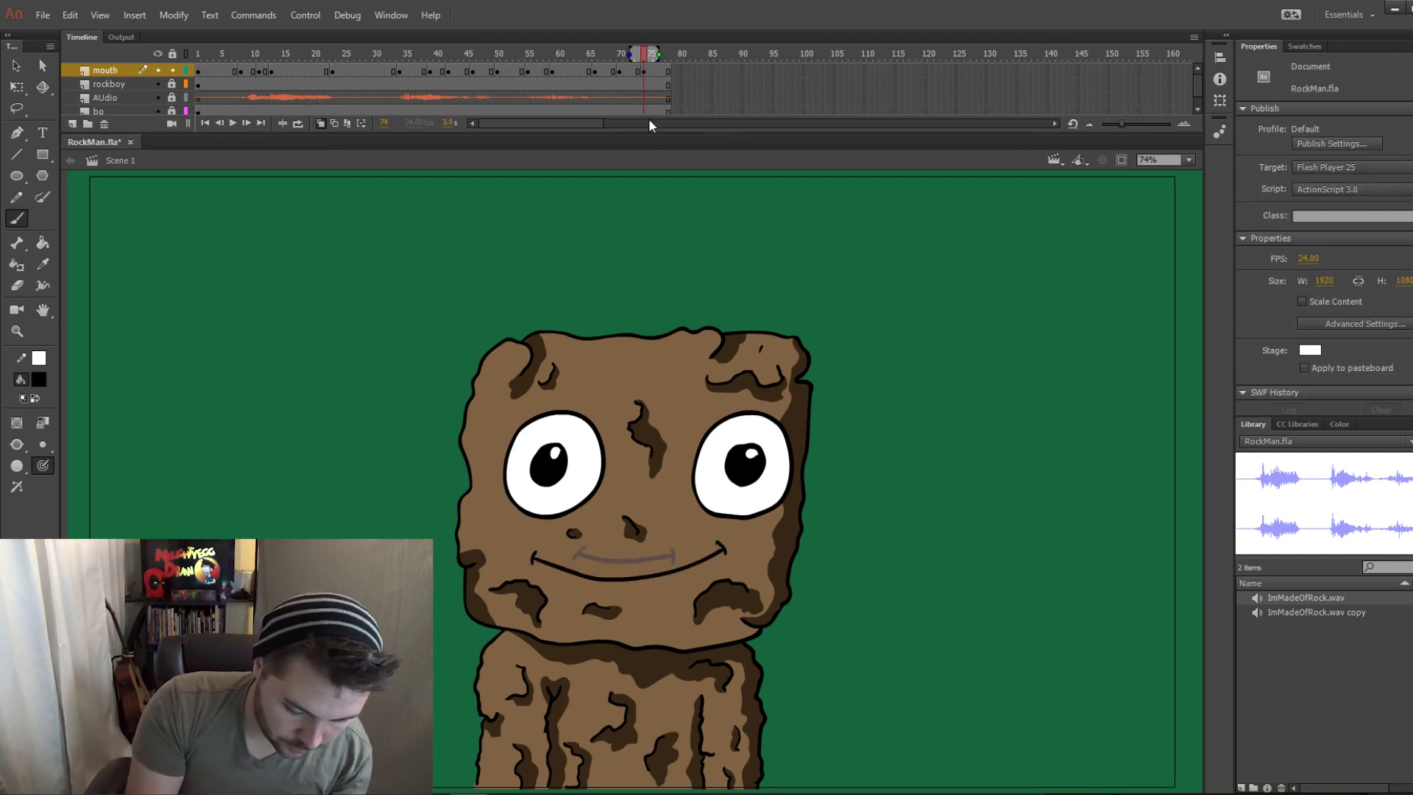
key("v")
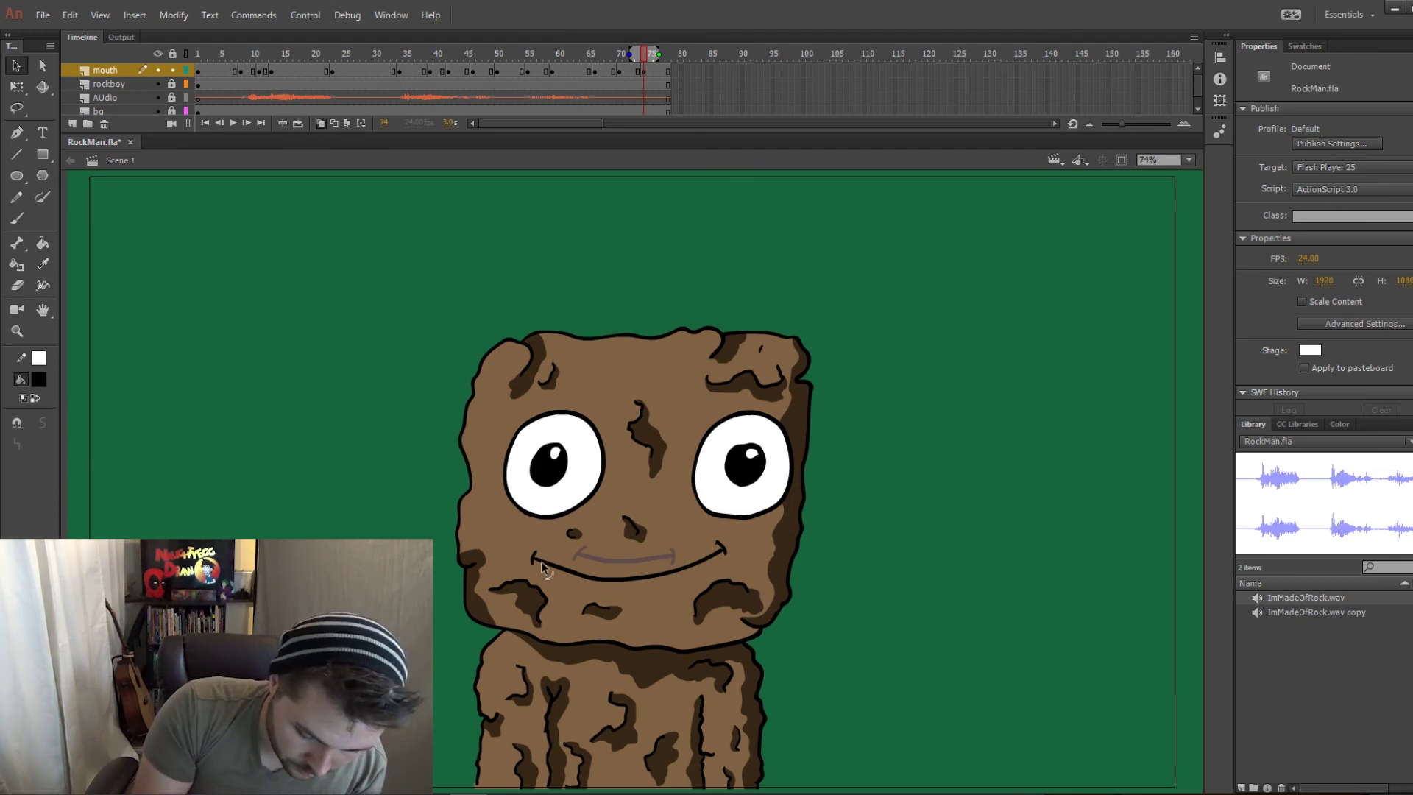
left_click(650, 70)
key("Up")
key("Up")
key("Up")
key("Up")
key("Up")
key("Up")
key("Up")
key("Up")
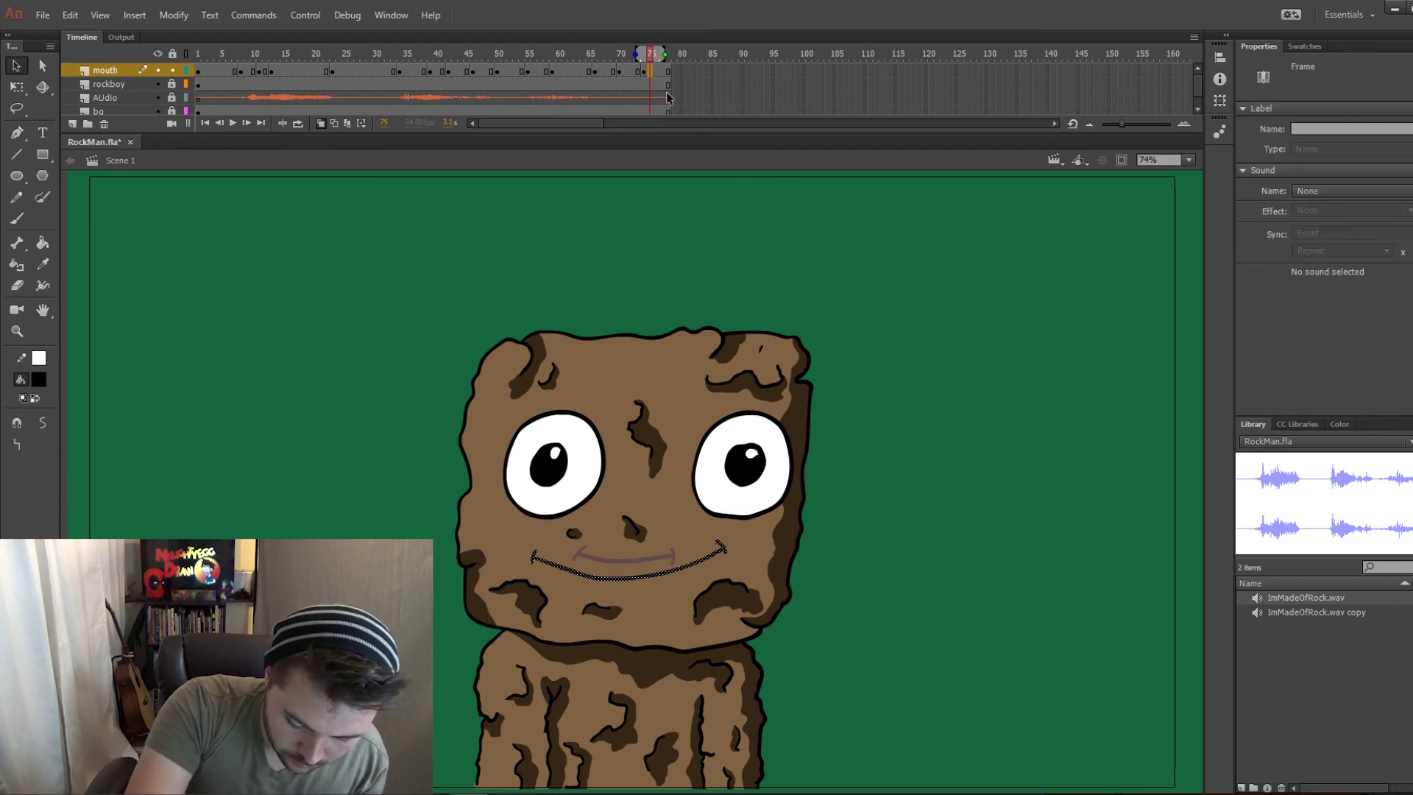
key("Up")
key("Up")
key("Up")
key("Up")
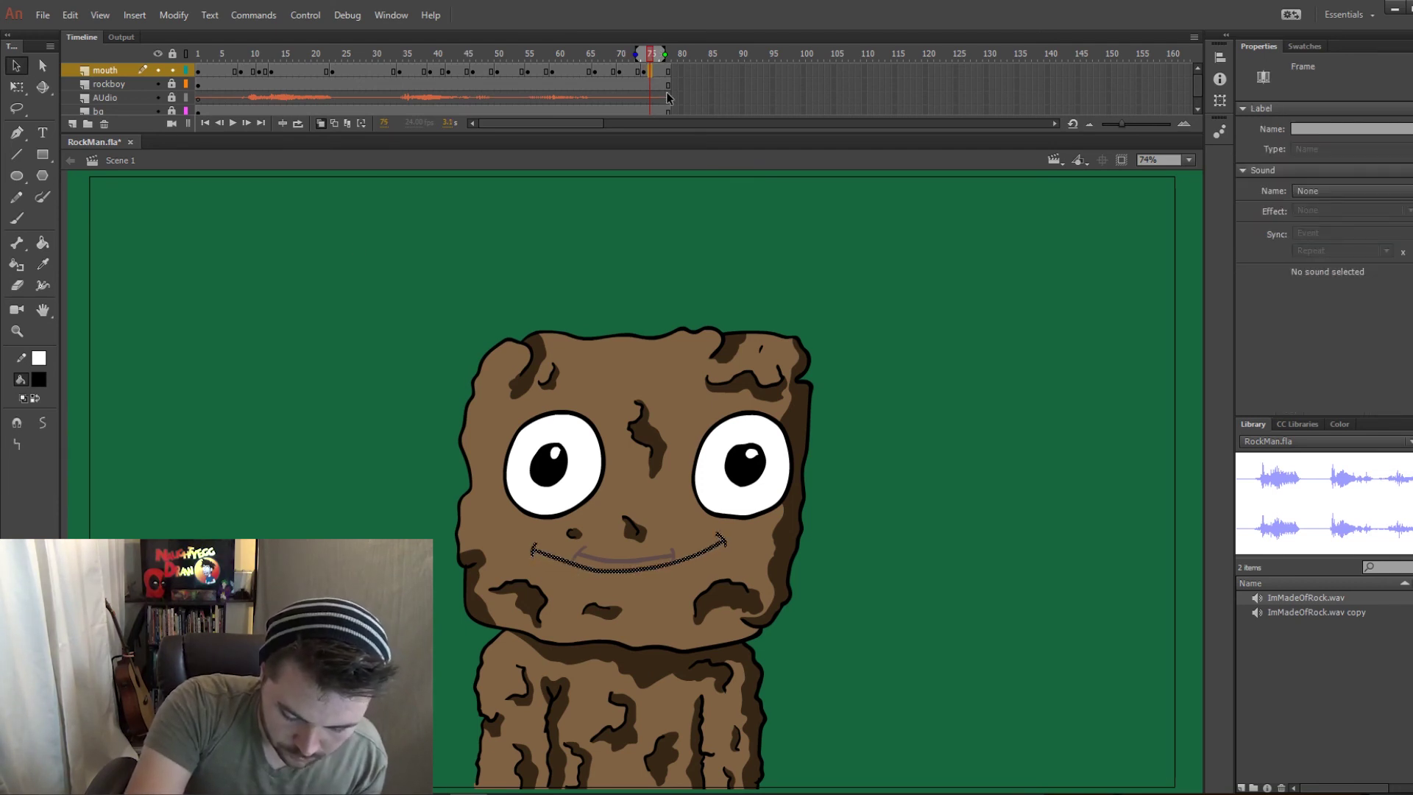
Scrub through the finished lip sync, test the movie to check it against the audio, and close the preview.
left_click_drag(390, 52, 658, 89)
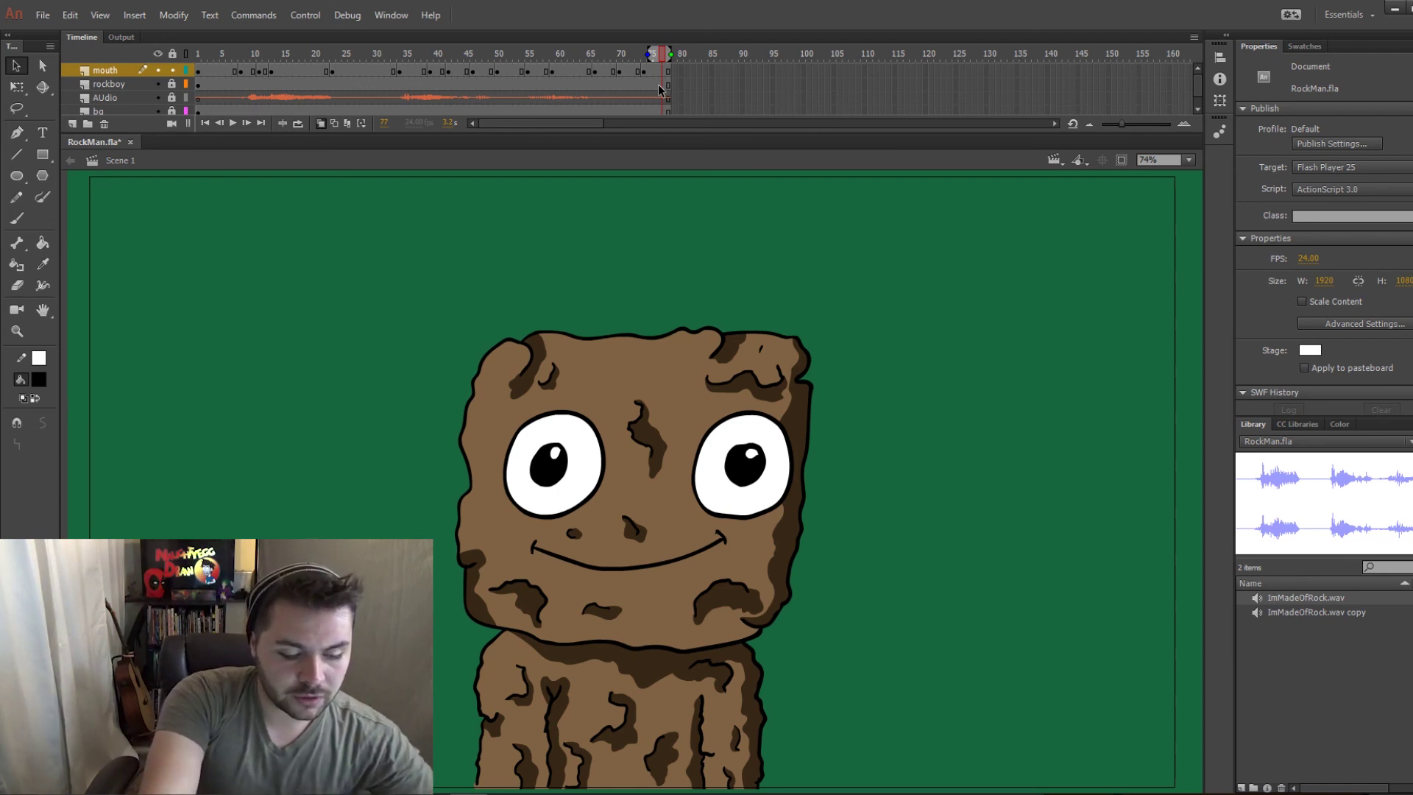
key("ctrl+Return")
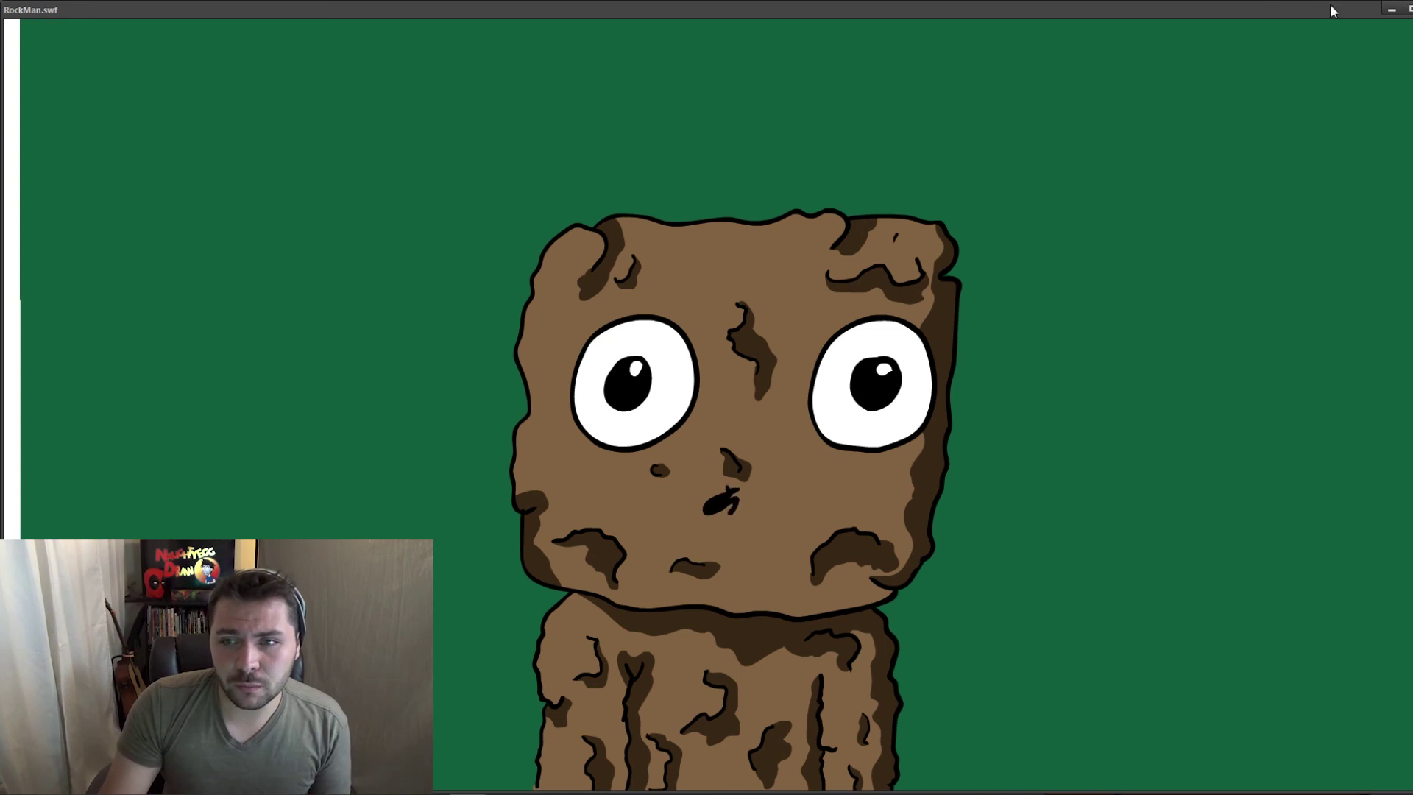
key("ctrl+w")
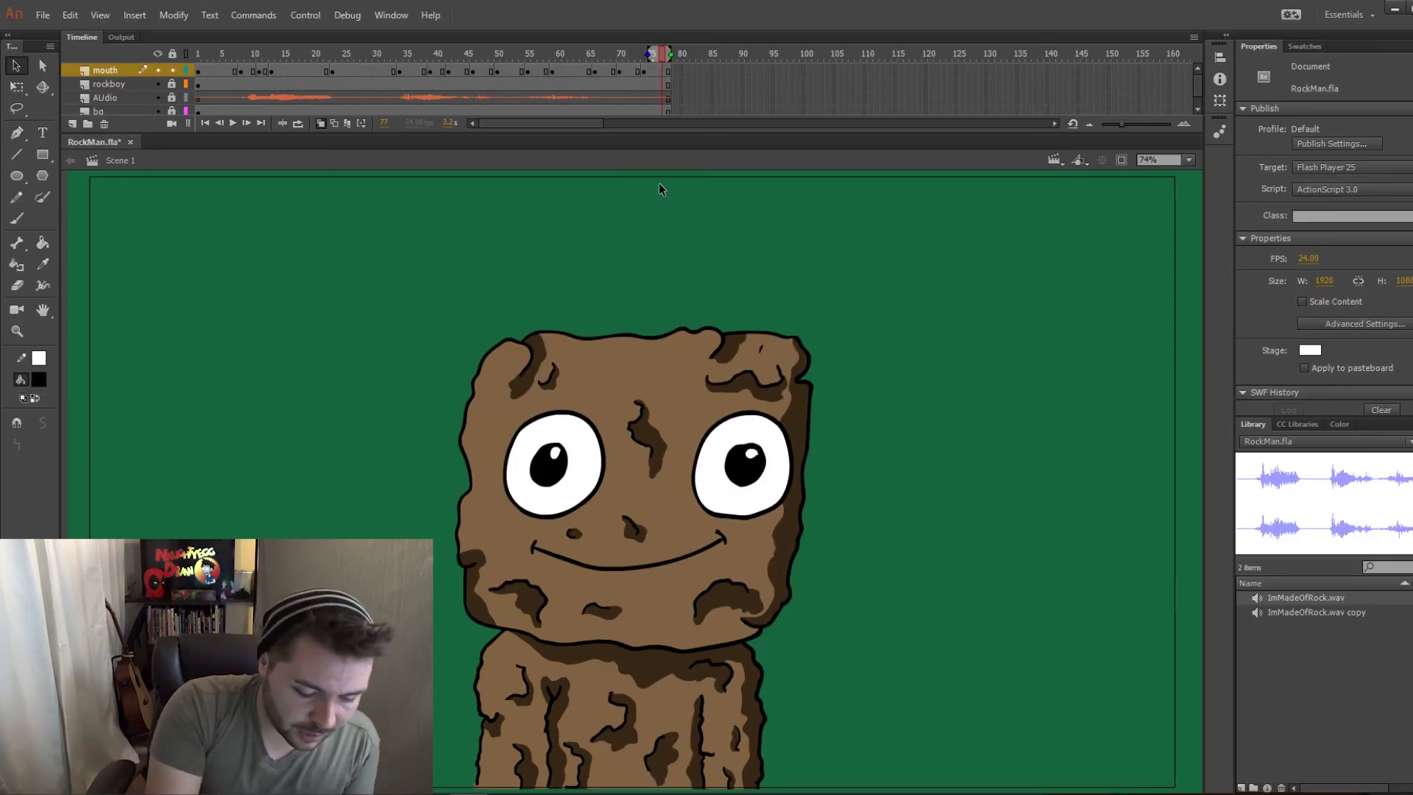
Change the fill colour to dark red and fill the tongue of the open mouth at frame 9.
left_click(210, 53)
left_click_drag(210, 52, 248, 46)
left_click(42, 383)
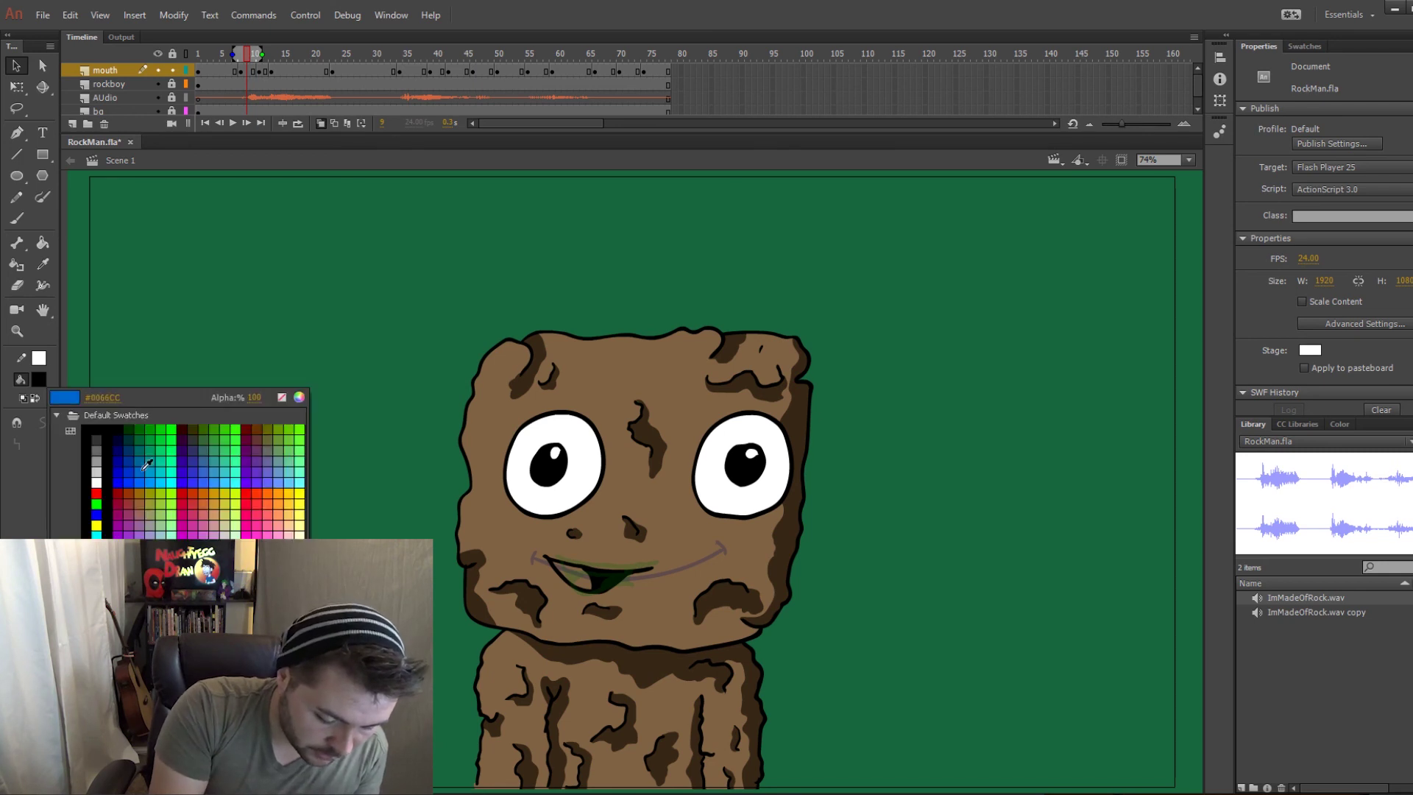
left_click(125, 486)
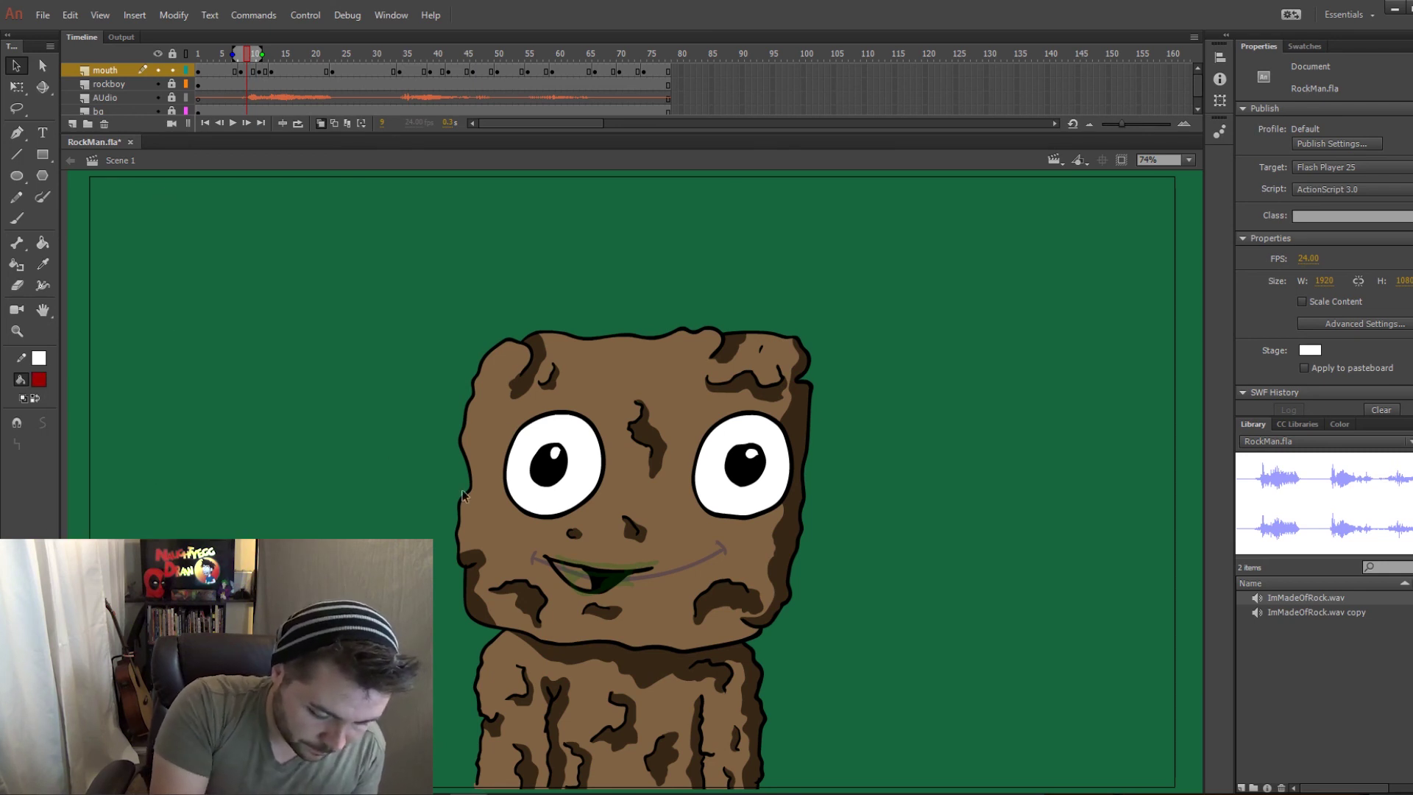
left_click(42, 242)
left_click(580, 567)
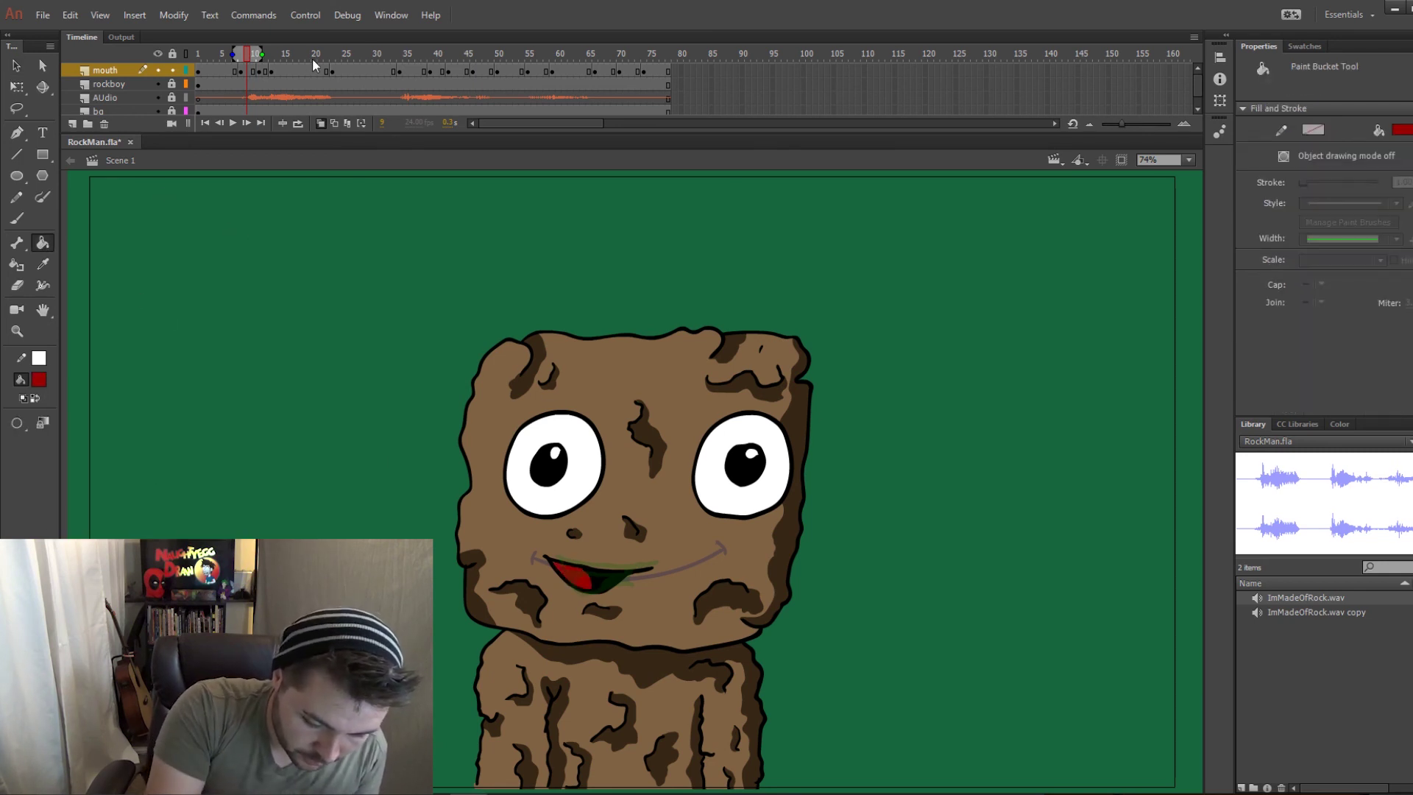
Fill the tongues of the open mouths at frames 12 and 36 with dark red, checking the mouths up to frame 44.
left_click_drag(266, 55, 266, 58)
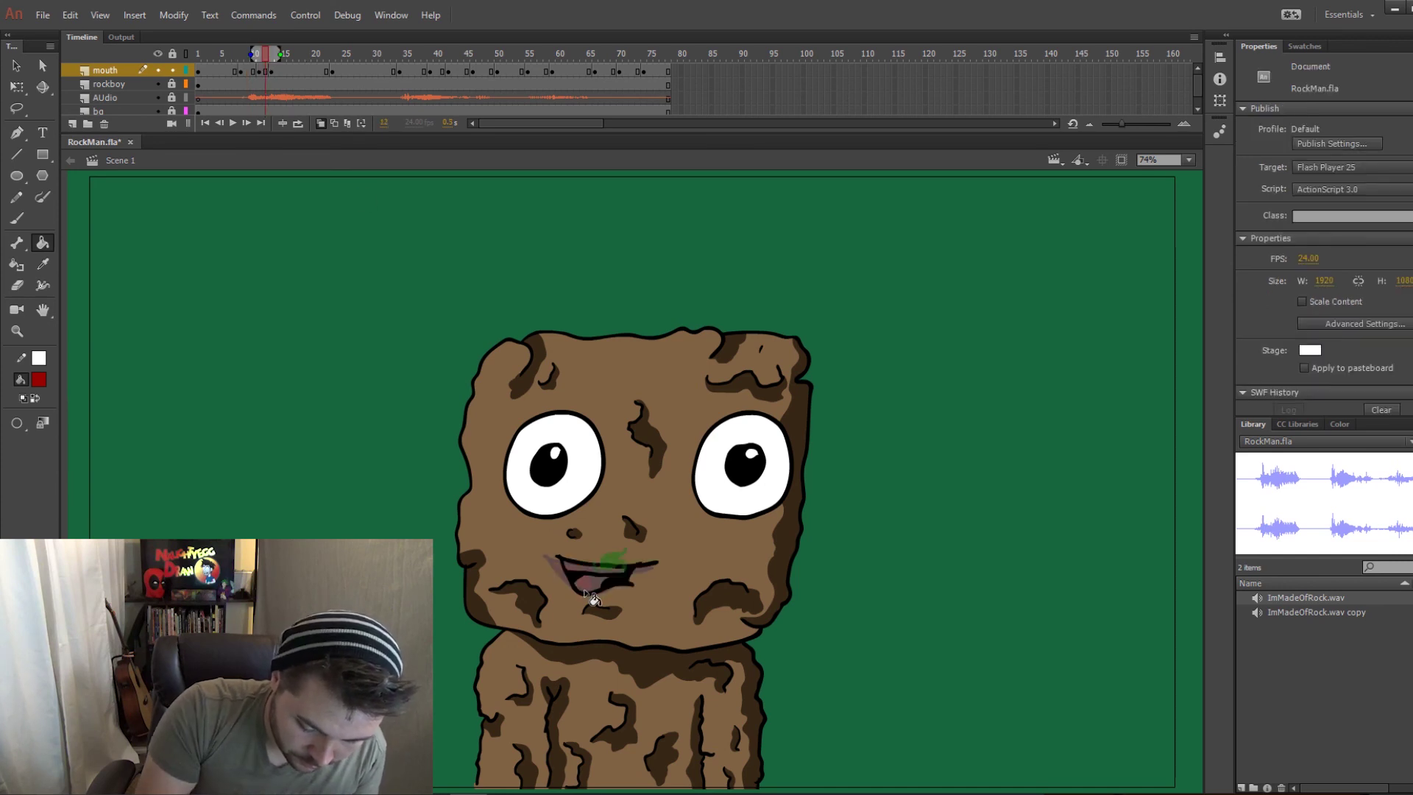
left_click(302, 58)
left_click(367, 59)
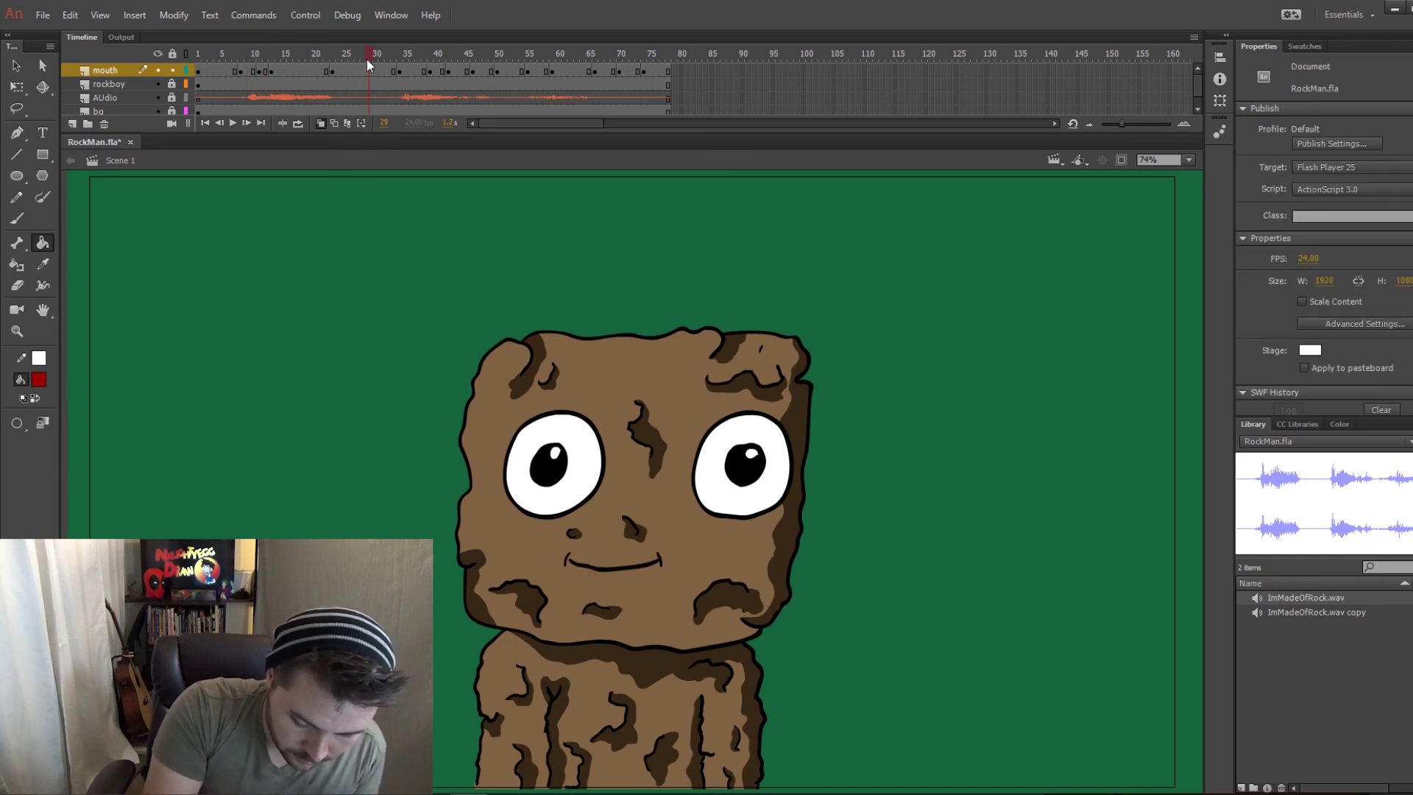
left_click(412, 57)
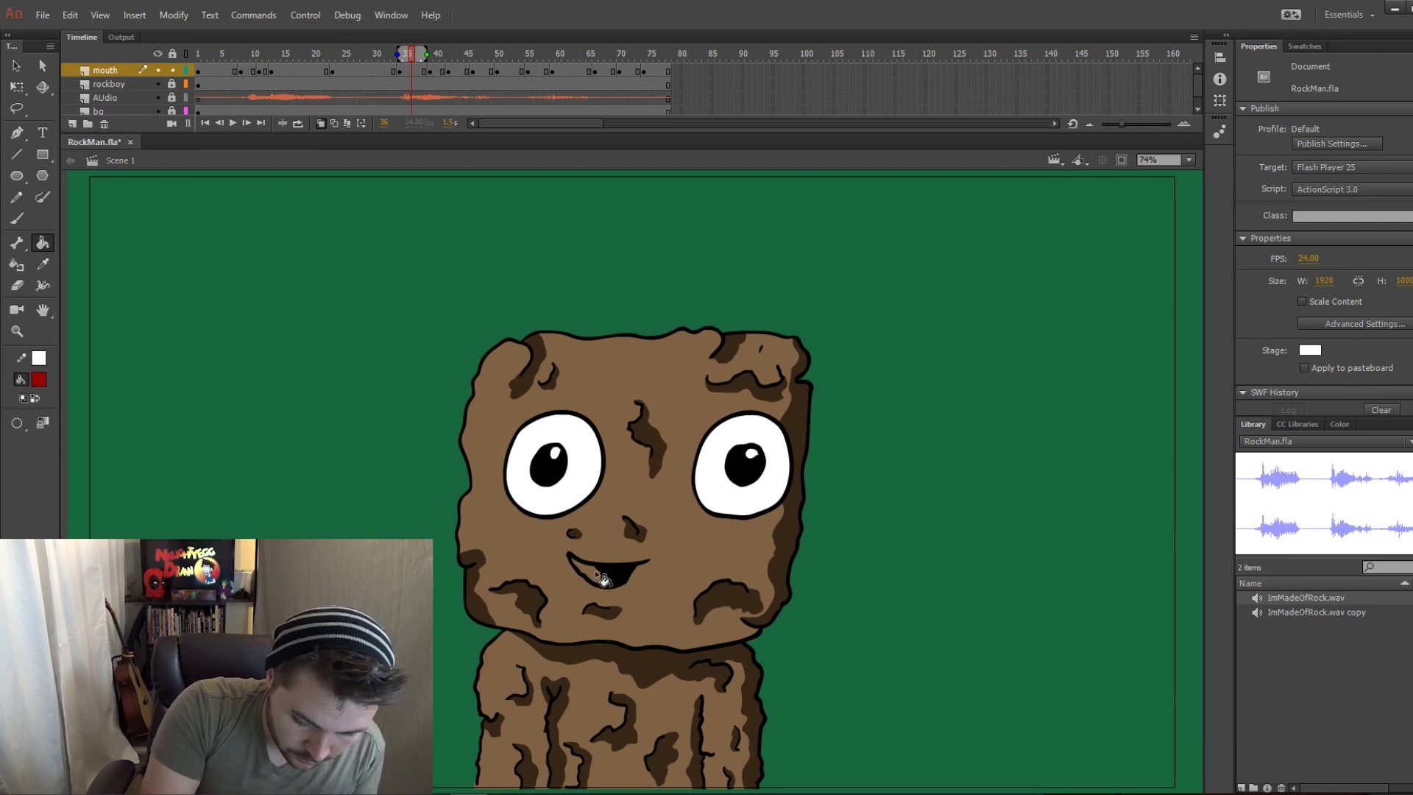
left_click(440, 55)
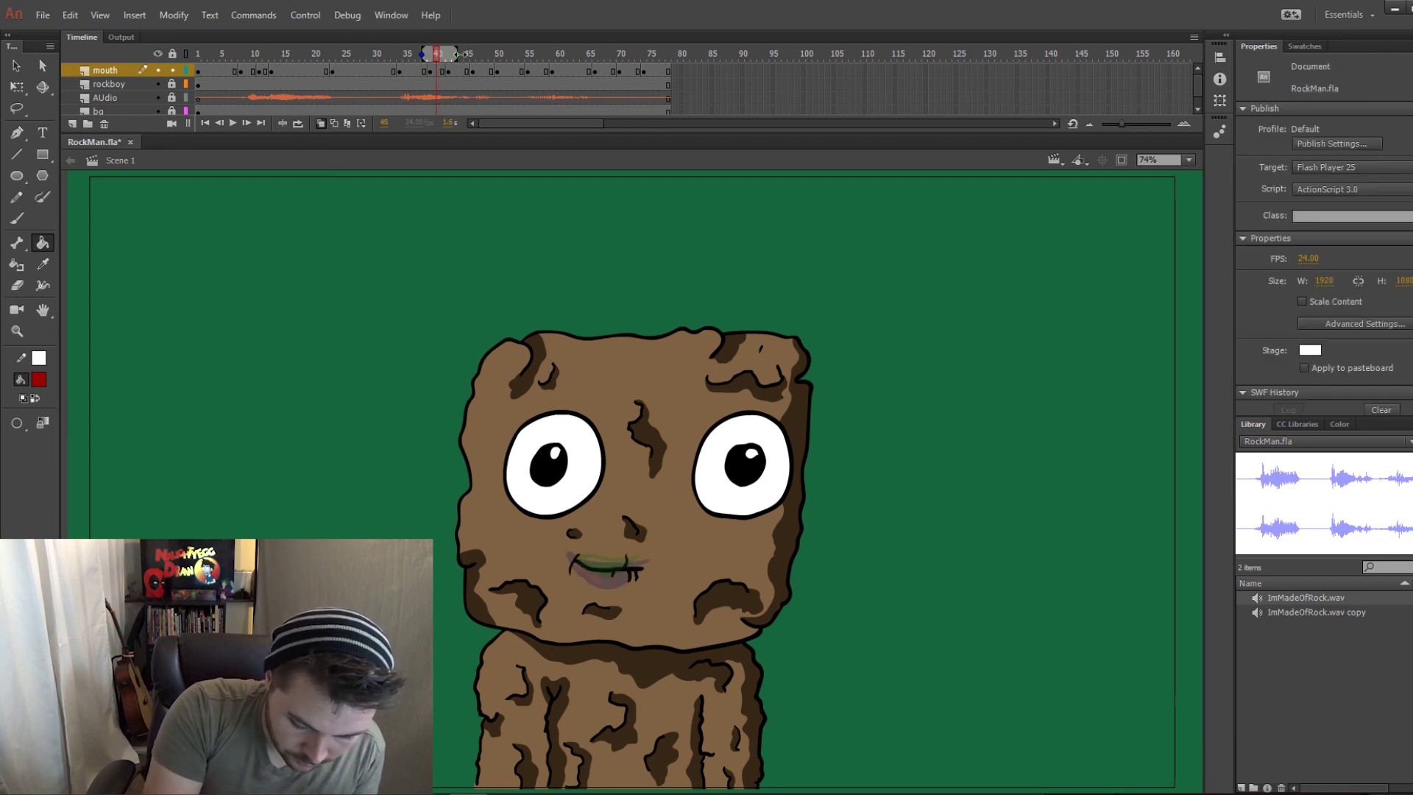
left_click(462, 55)
Turn off onion skinning, fill the tongue of the open mouth at frame 48 dark red, and check the remaining mouths.
left_click(334, 124)
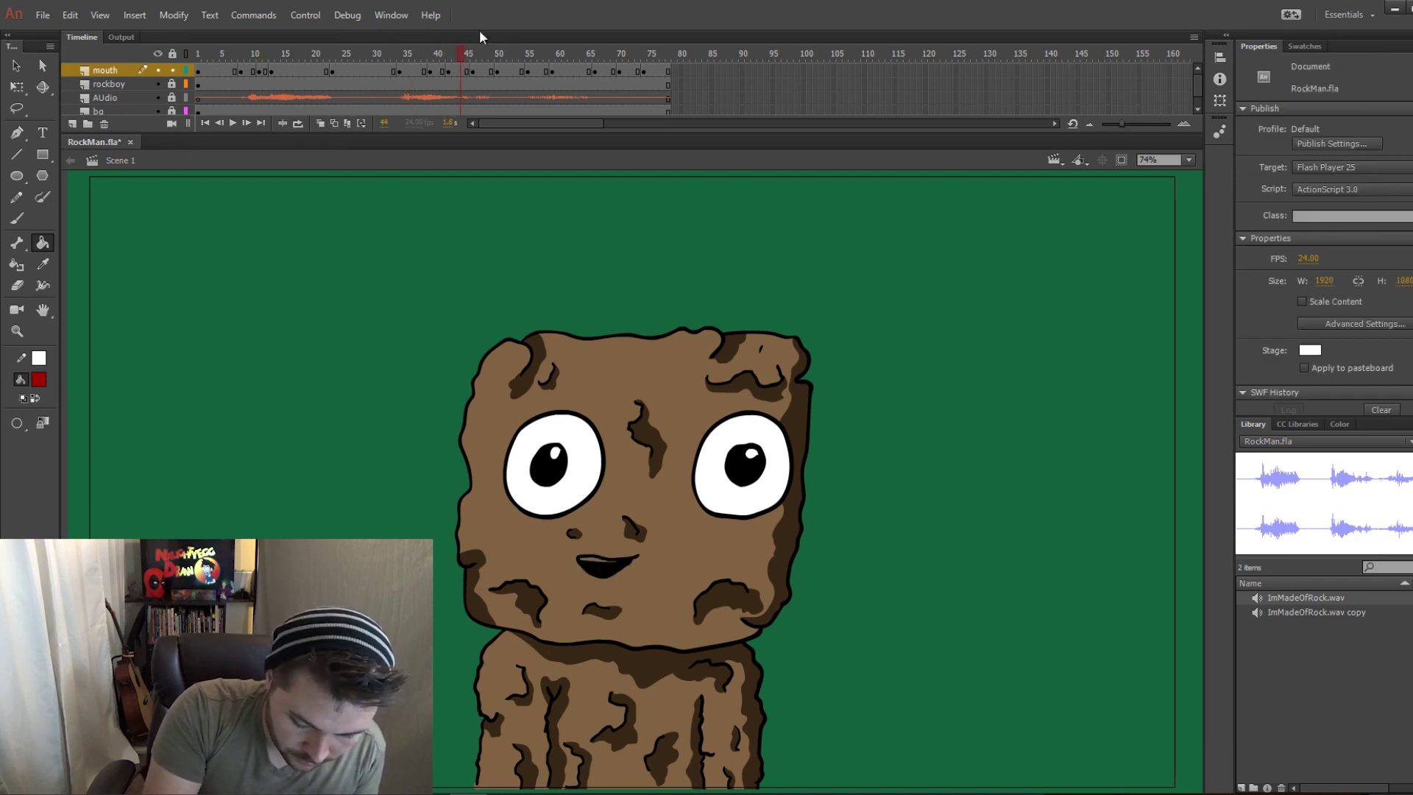
left_click(484, 55)
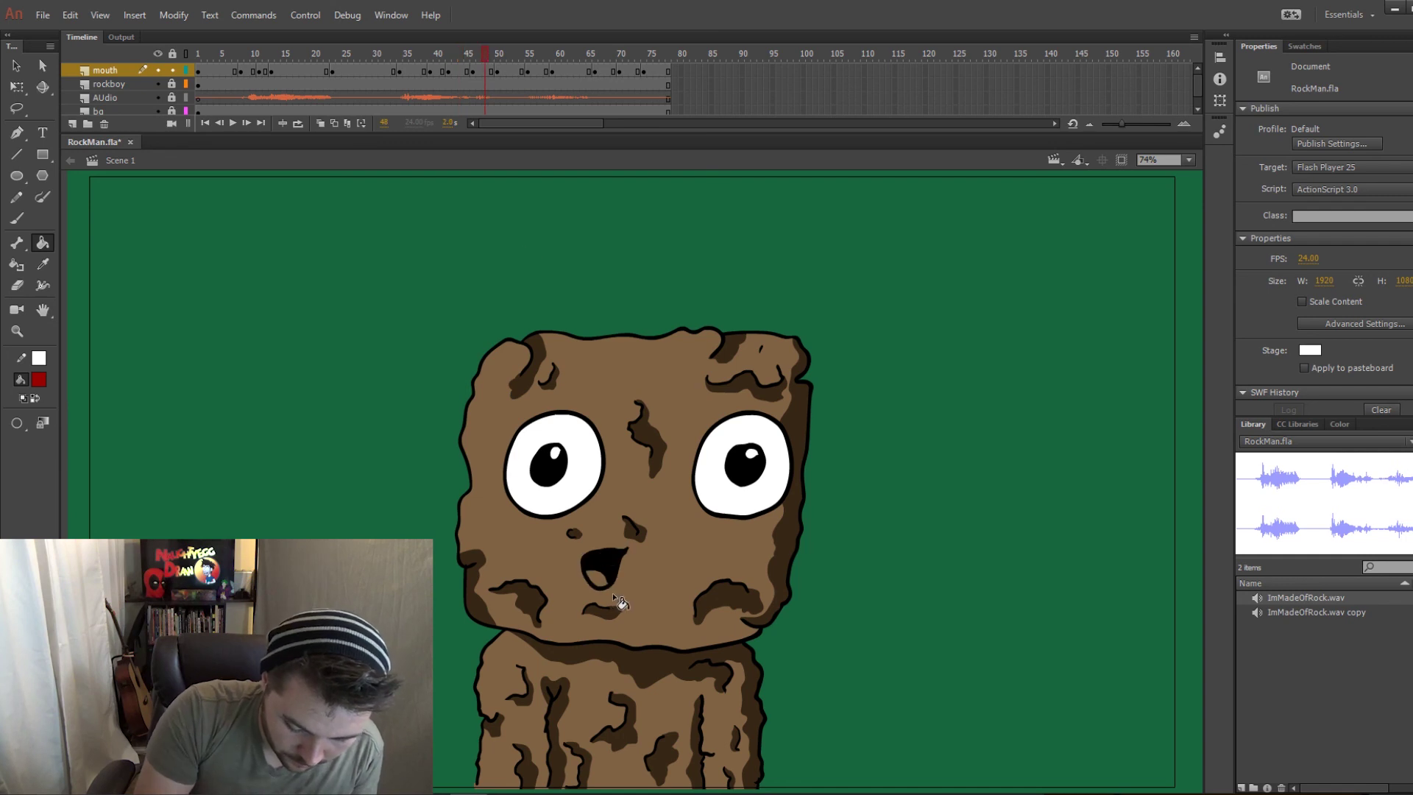
left_click(493, 70)
left_click(506, 64)
left_click_drag(506, 64, 623, 69)
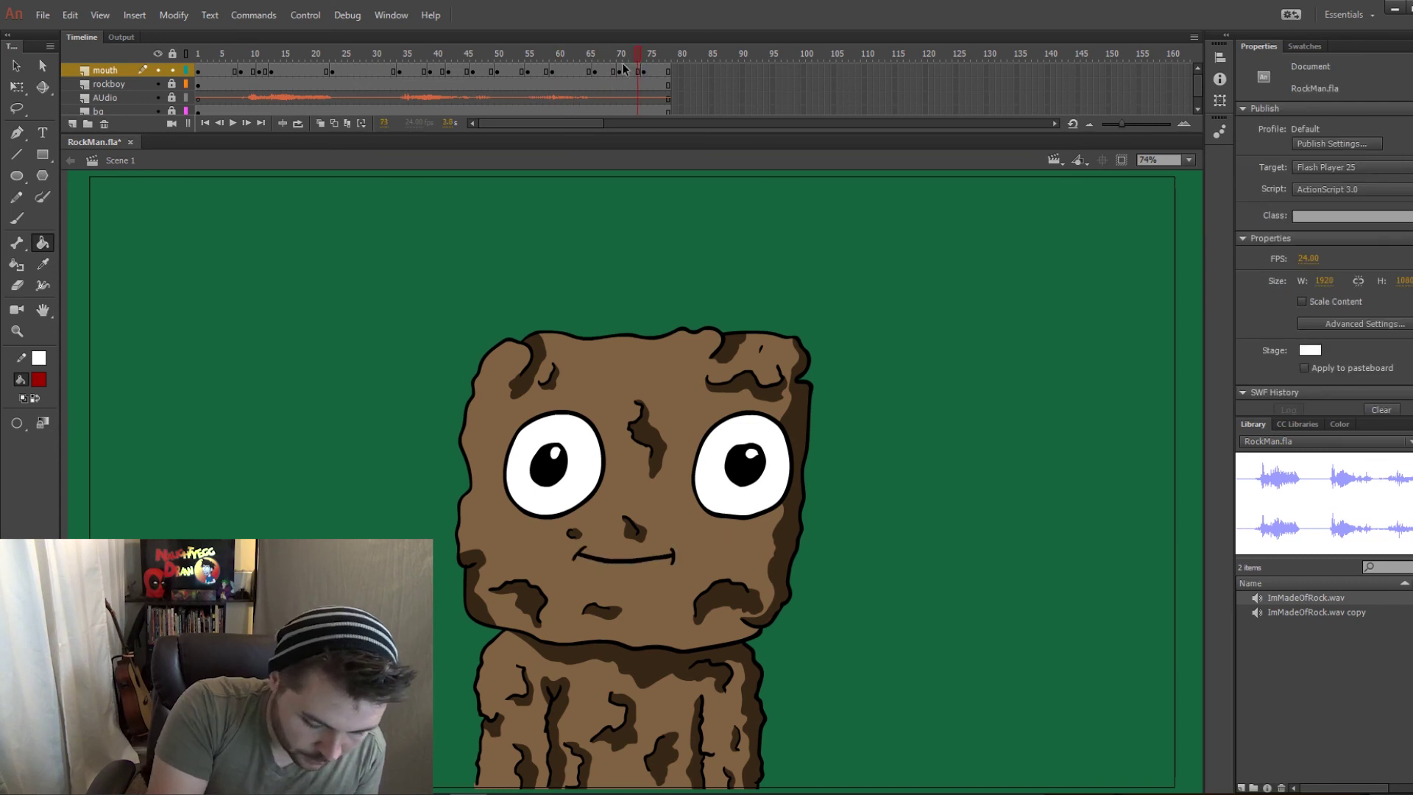
Change the fill colour to white and fill the teeth of the toothed mouths, including the one at frame 52.
left_click(39, 379)
left_click(92, 466)
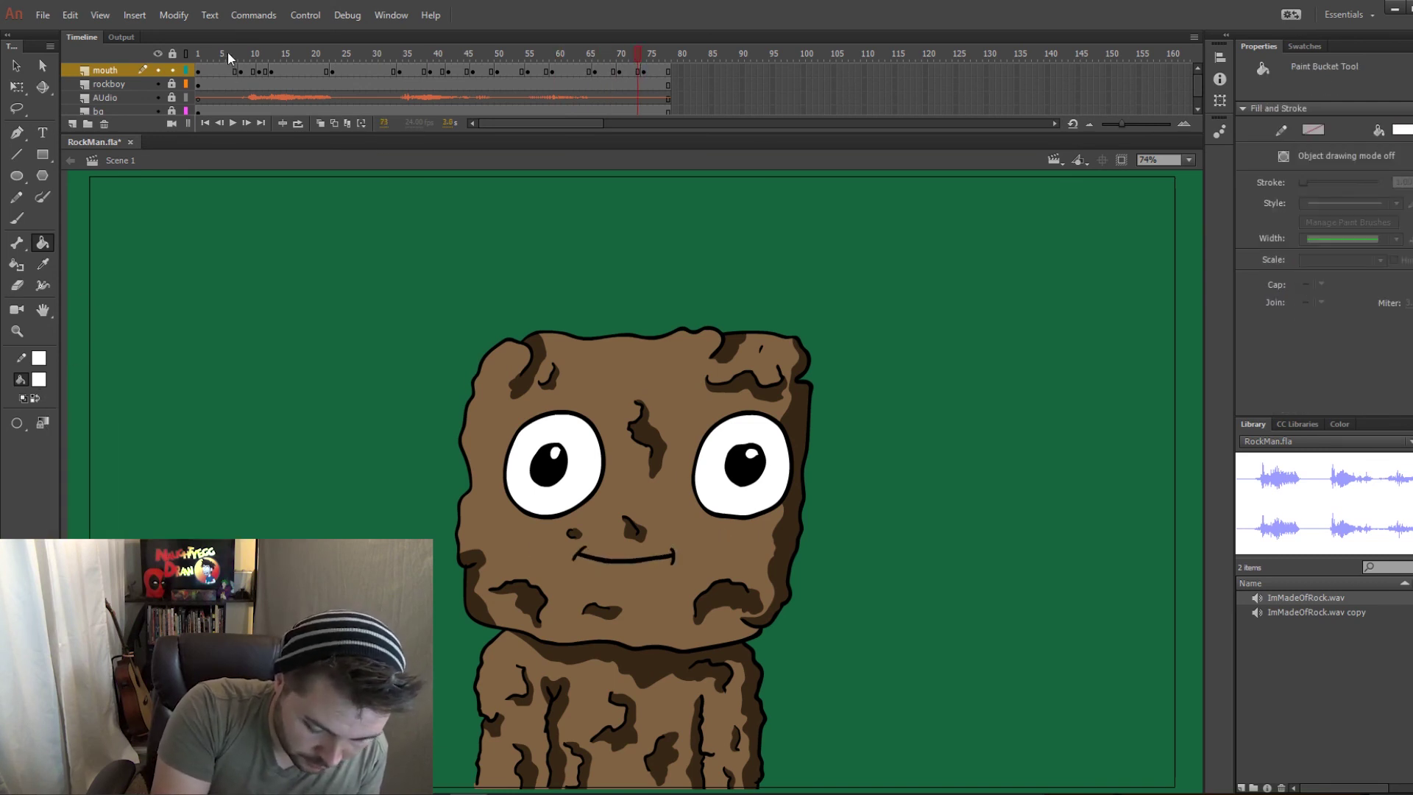
mouse_move(253, 56)
left_mouse_down()
mouse_move(407, 81)
mouse_move(510, 68)
left_mouse_up()
left_click(356, 206)
left_click(601, 565)
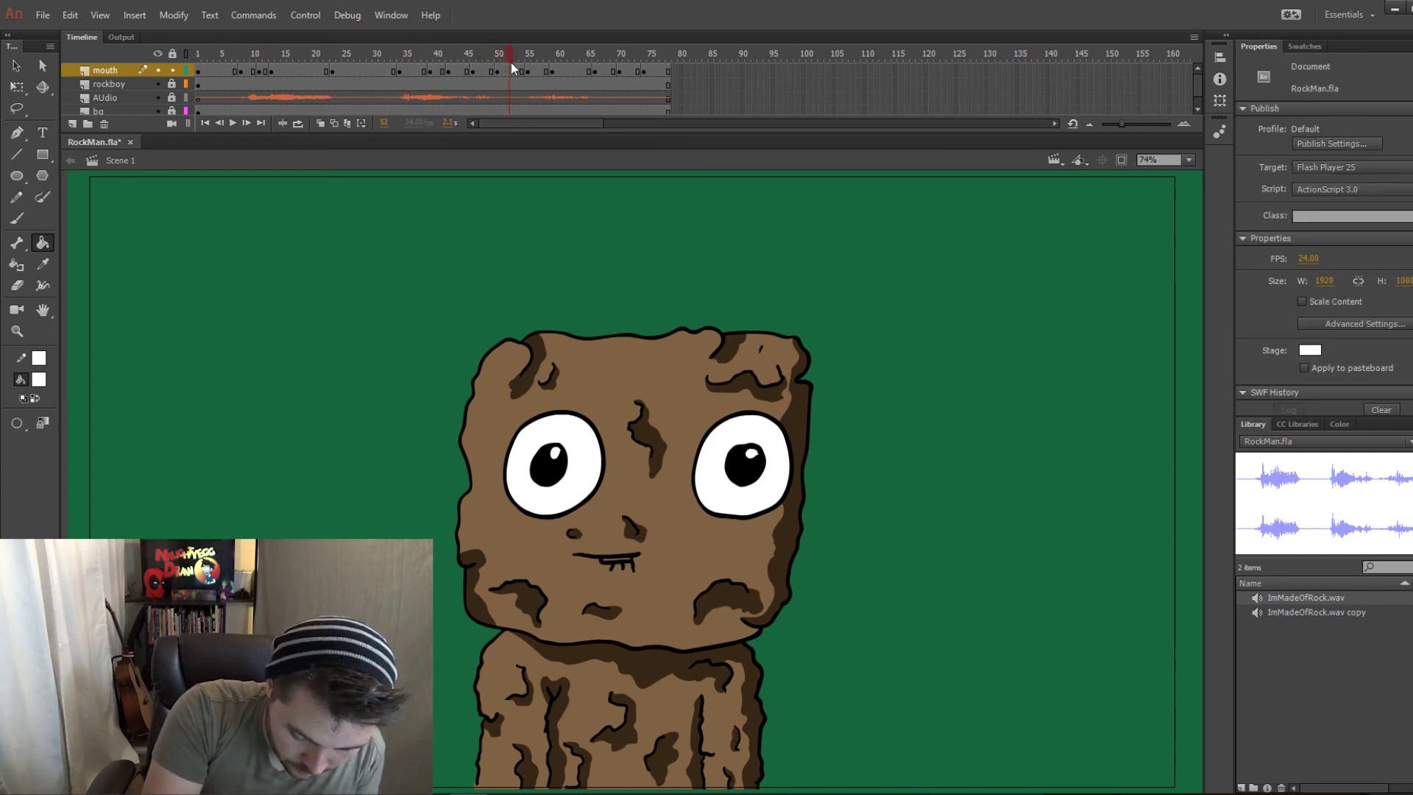
left_click(612, 561)
Scrub through the remaining coloured mouths to frame 76, test the movie, and close the preview.
left_click_drag(504, 64, 643, 68)
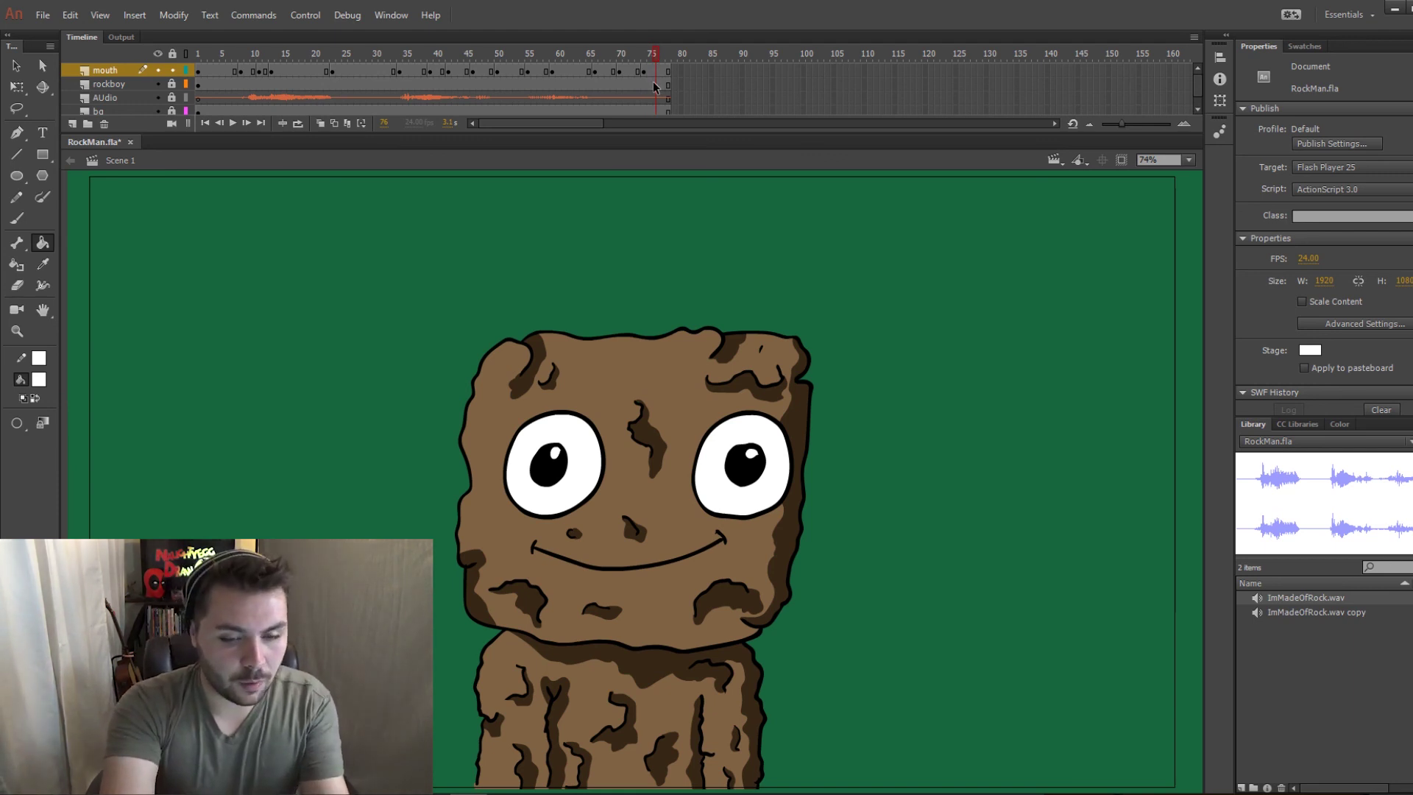
key("ctrl+Return")
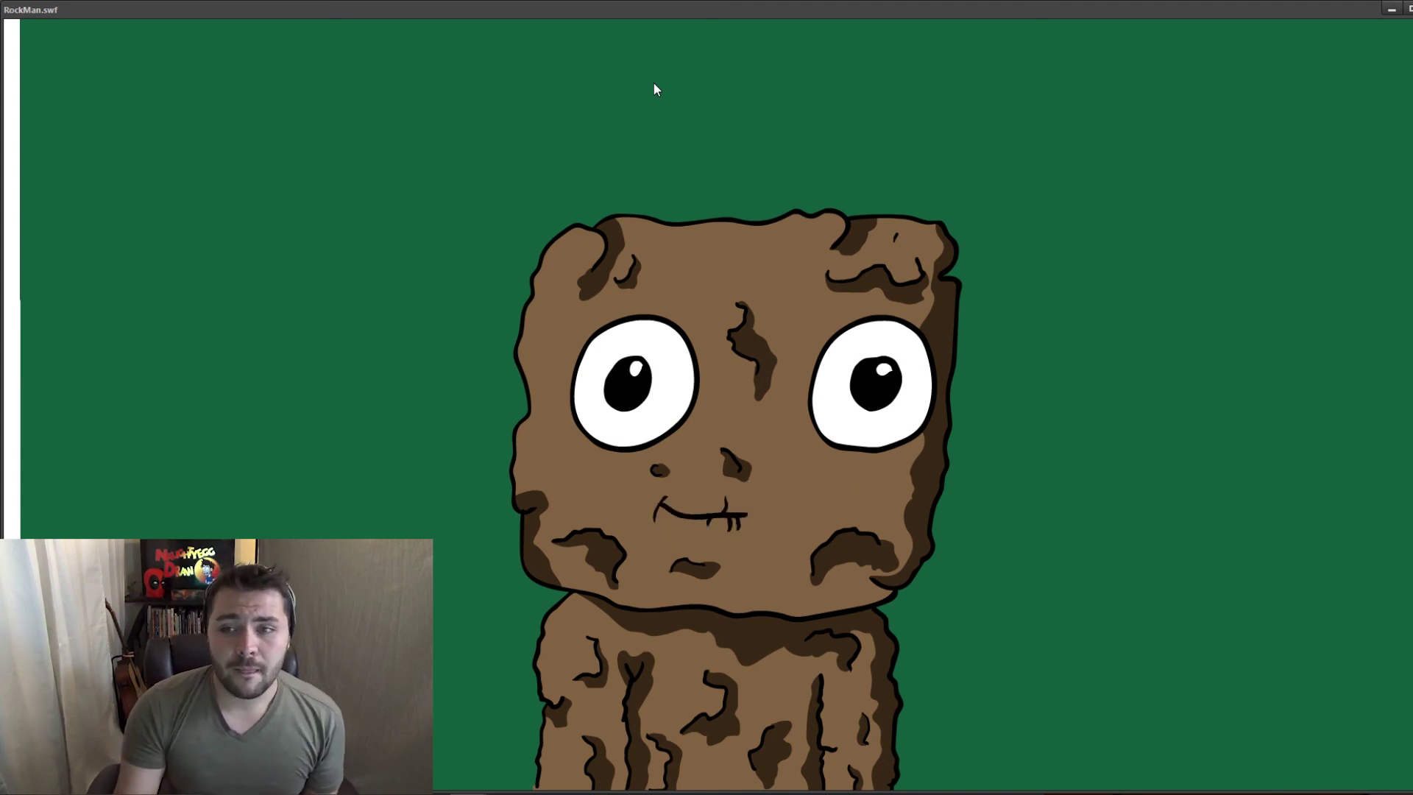
key("ctrl+w")
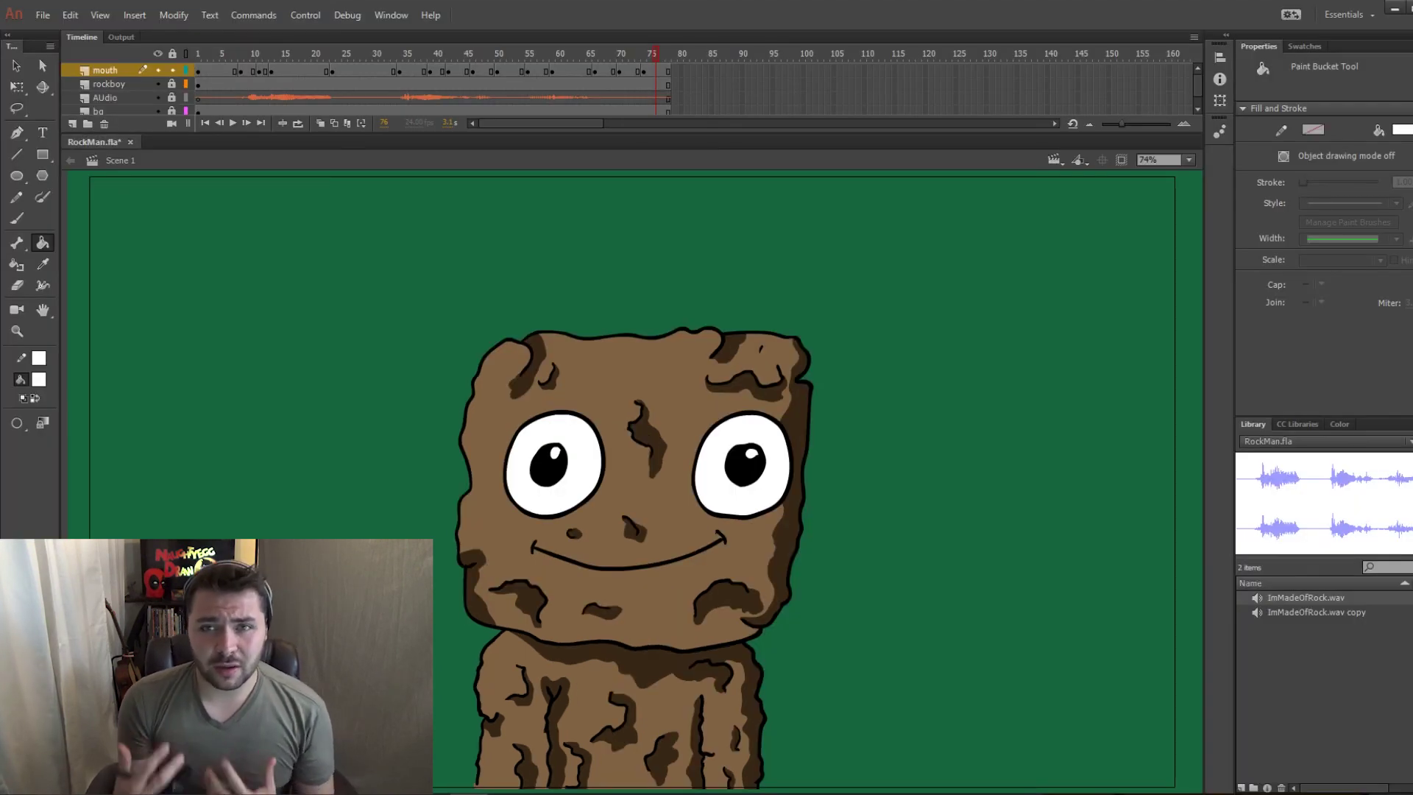